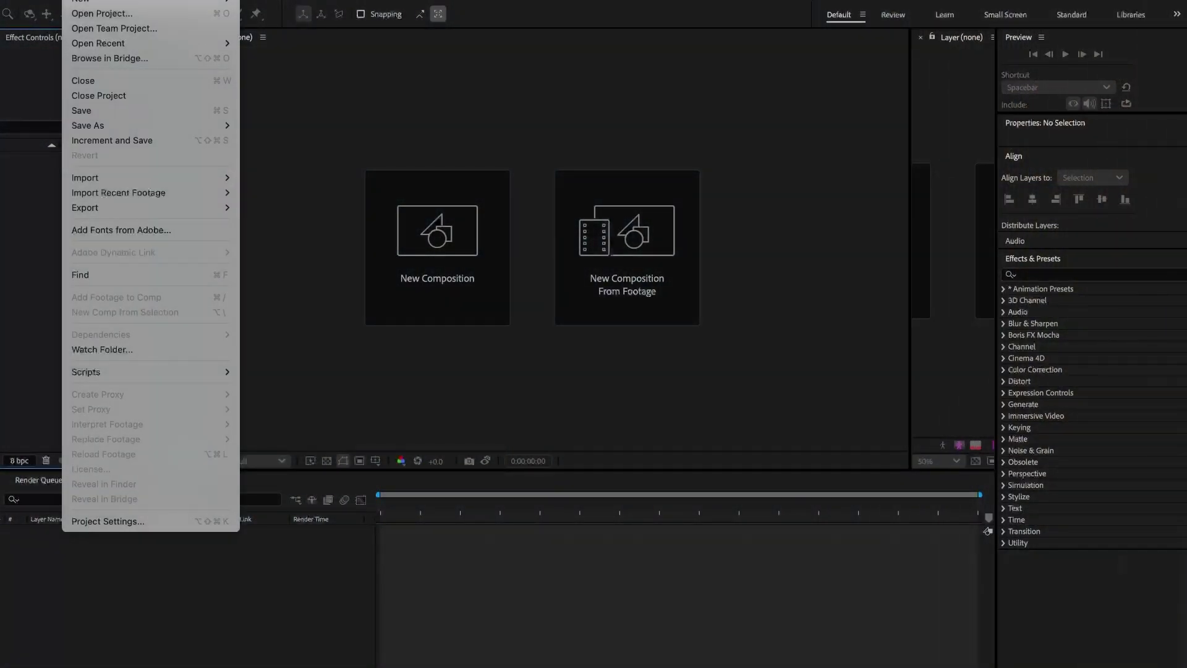
Import 'video for camera tracking.mp4' and create a composition from the footage
{"action": "mouse_move", "coordinate": [208, 180]}
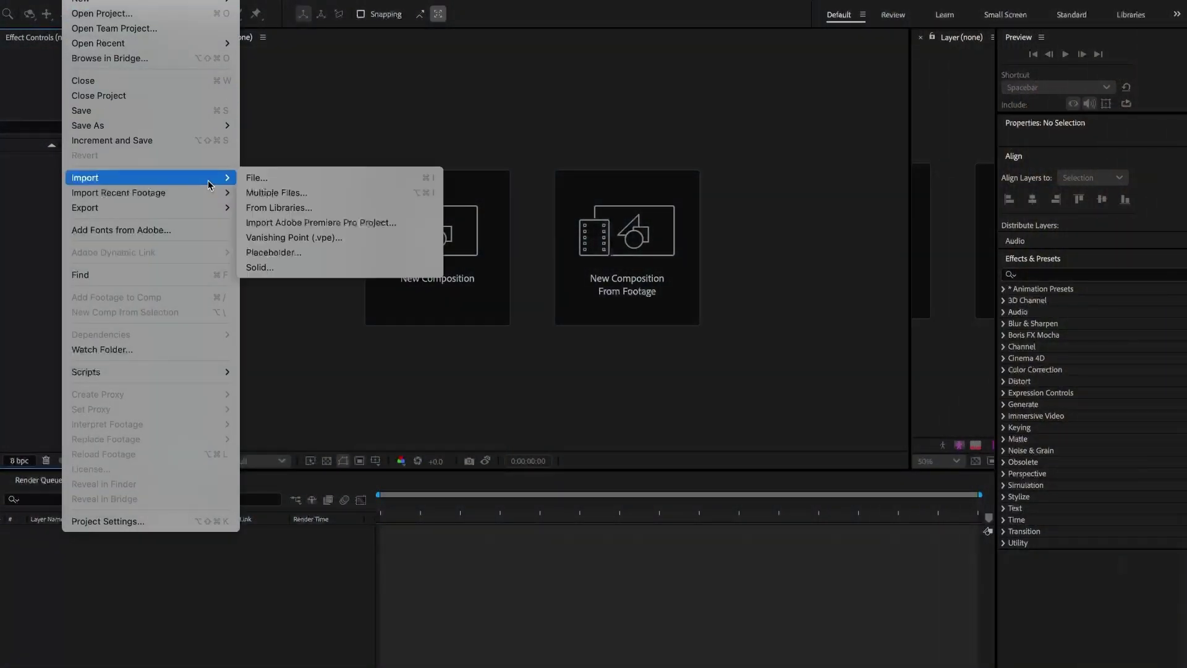
{"action": "left_click", "coordinate": [273, 180]}
{"action": "left_click", "coordinate": [927, 487]}
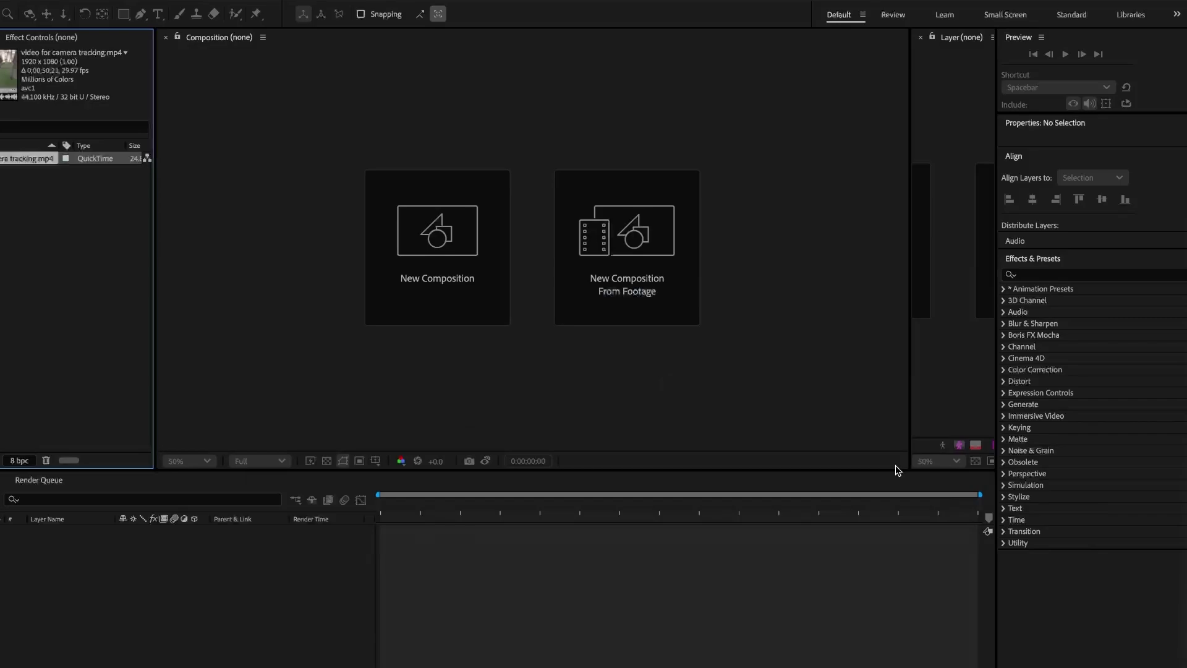
{"action": "right_click", "coordinate": [13, 164]}
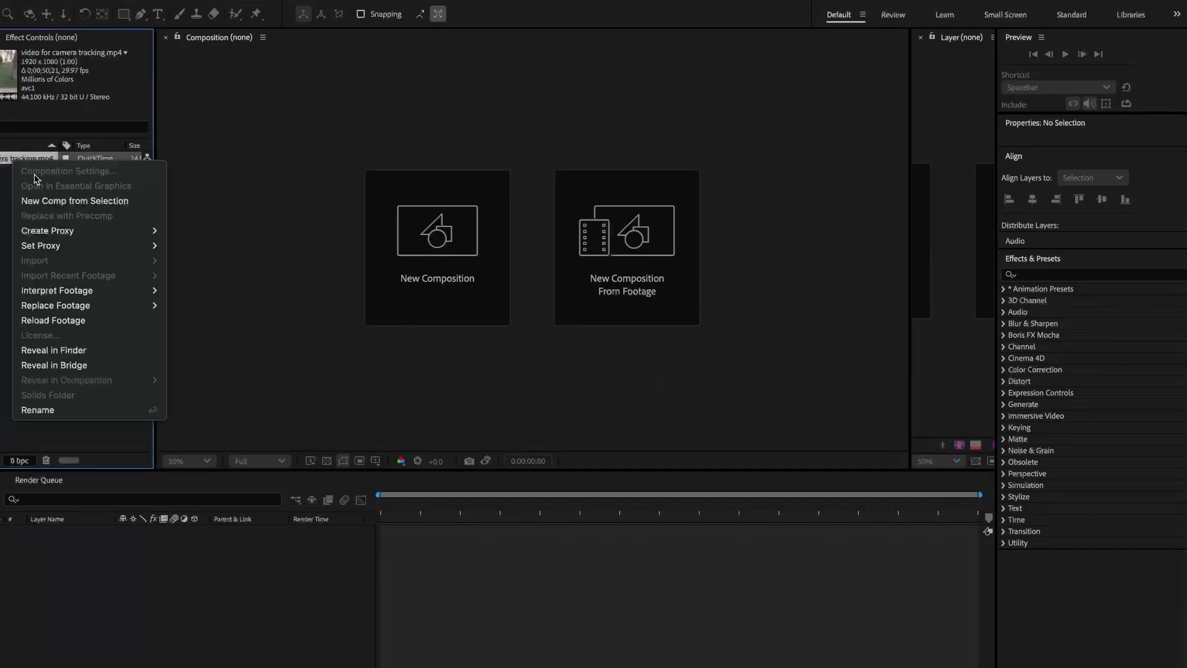
{"action": "left_click", "coordinate": [51, 202]}
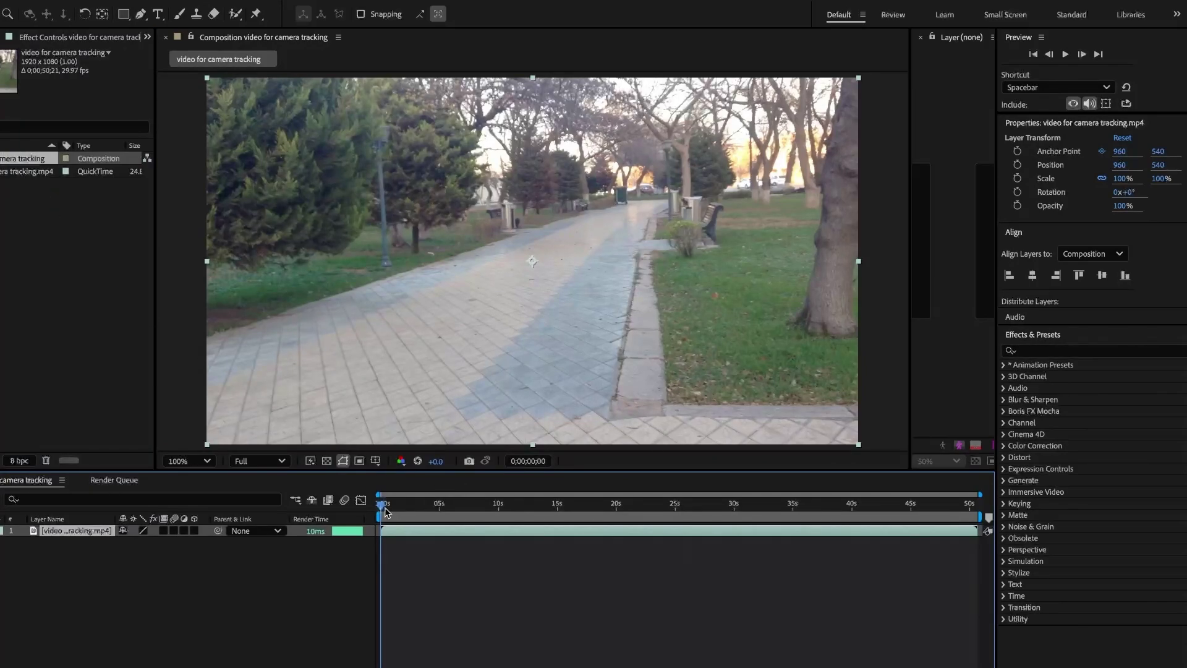
End the work area at about 15 seconds and trim the composition to it
{"action": "left_click_drag", "start_coordinate": [384, 512], "coordinate": [556, 511]}
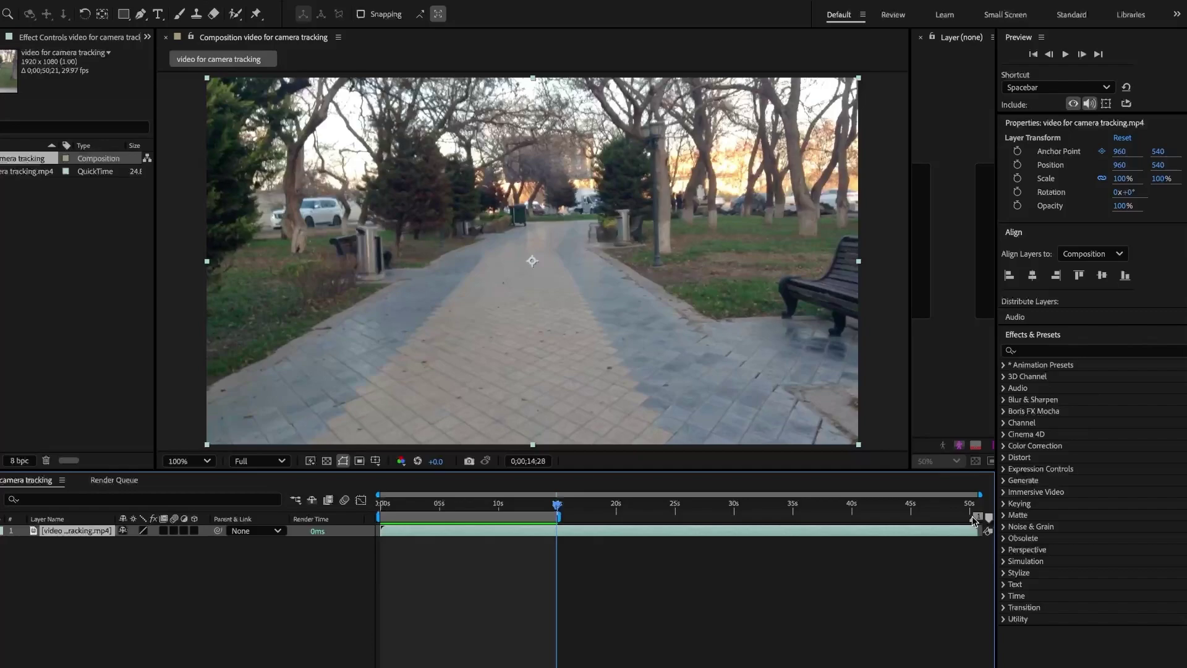
{"action": "left_click_drag", "start_coordinate": [713, 533], "coordinate": [552, 536]}
{"action": "left_click_drag", "start_coordinate": [558, 506], "coordinate": [554, 538]}
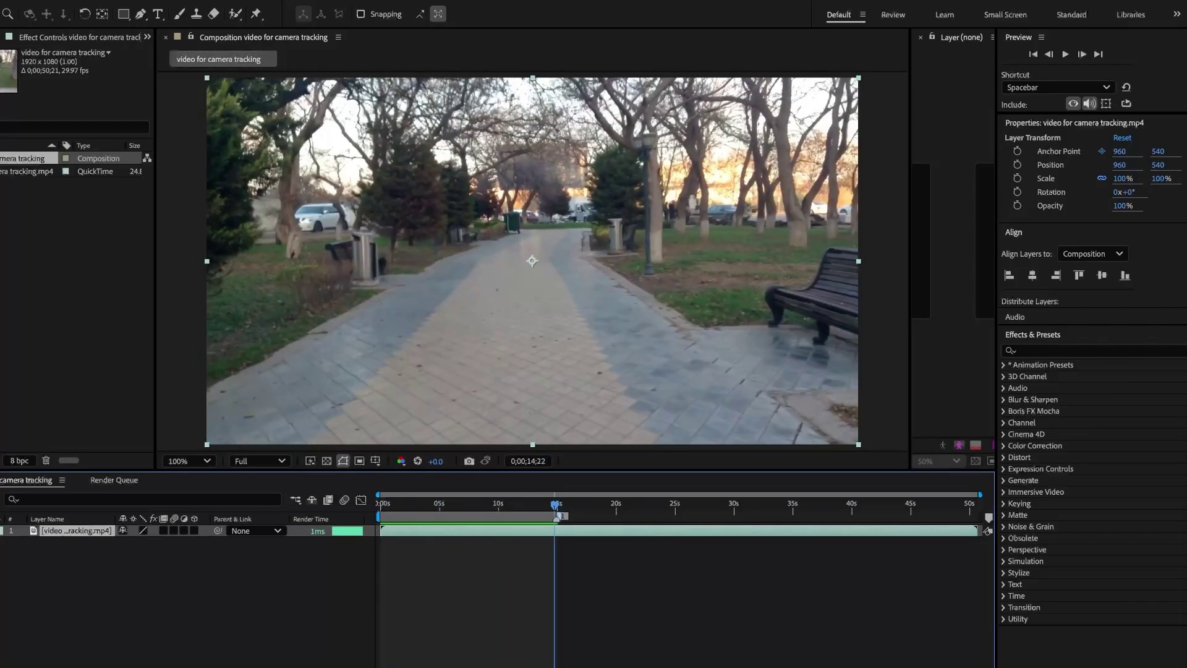
{"action": "left_click", "coordinate": [154, 0]}
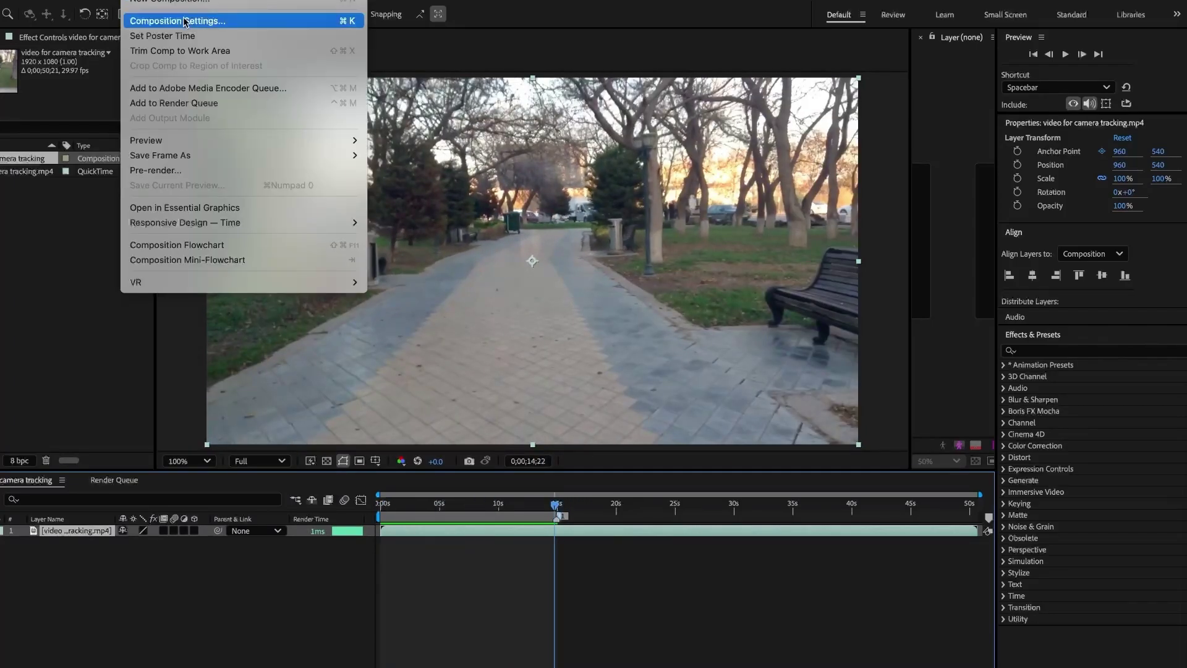
{"action": "left_click", "coordinate": [196, 51]}
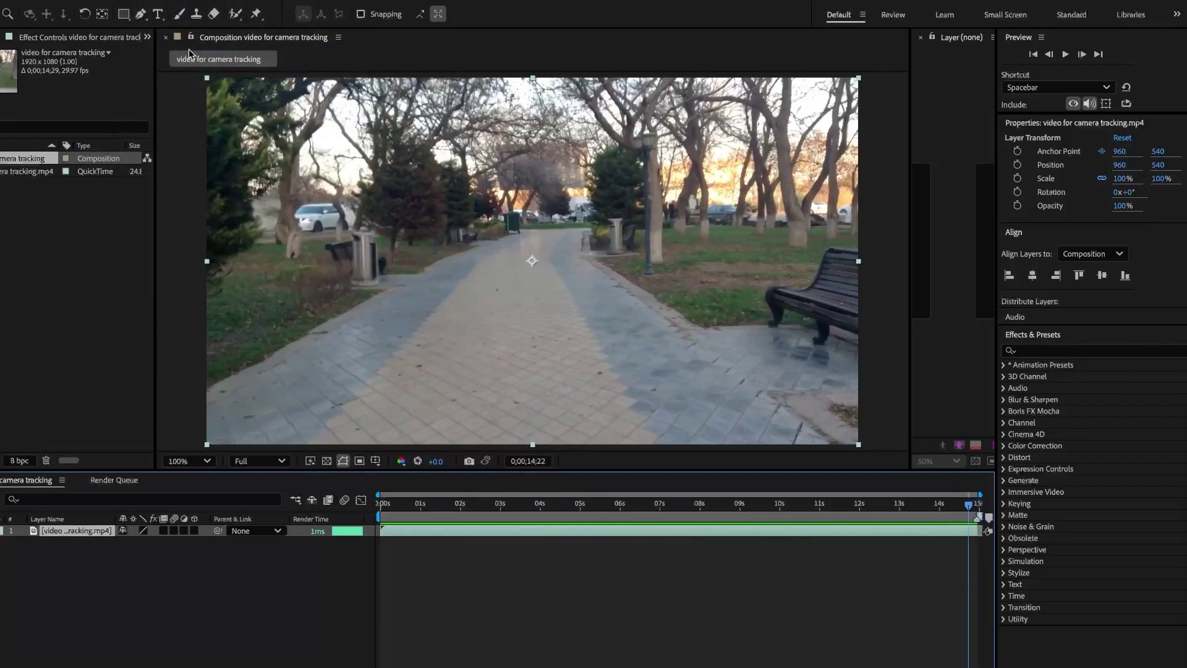
Pre-compose the footage layer and run Track Camera on the nested clip
{"action": "left_click_drag", "start_coordinate": [968, 504], "coordinate": [381, 515]}
{"action": "right_click", "coordinate": [83, 532]}
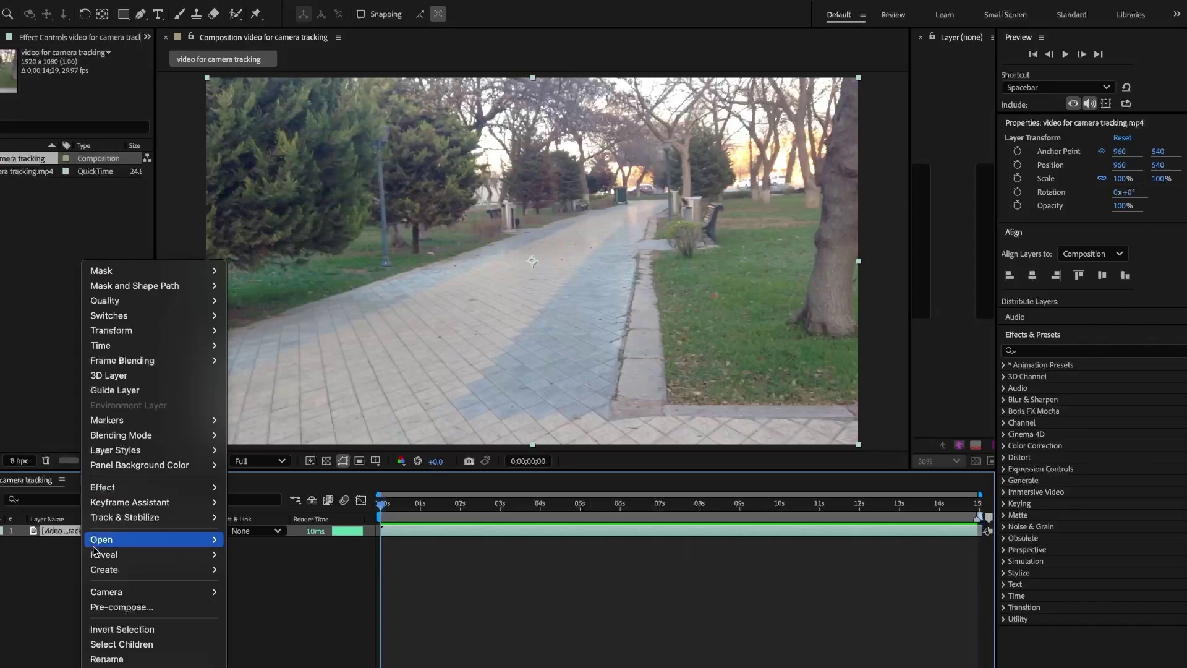
{"action": "left_click", "coordinate": [154, 610]}
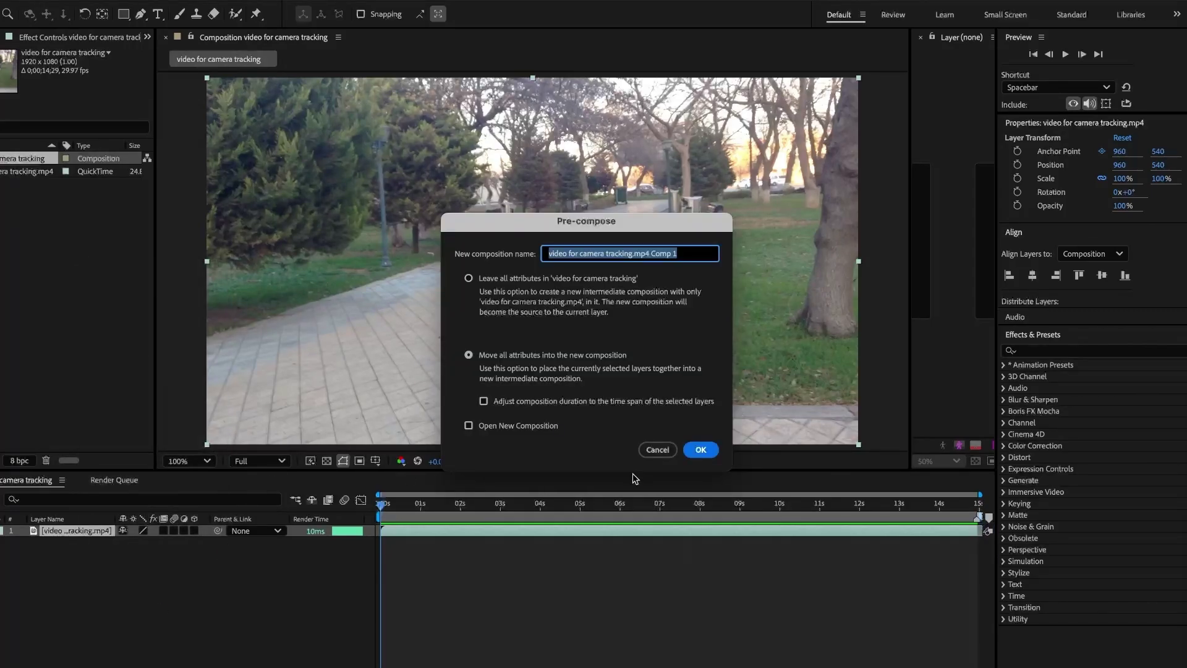
{"action": "left_click", "coordinate": [703, 451]}
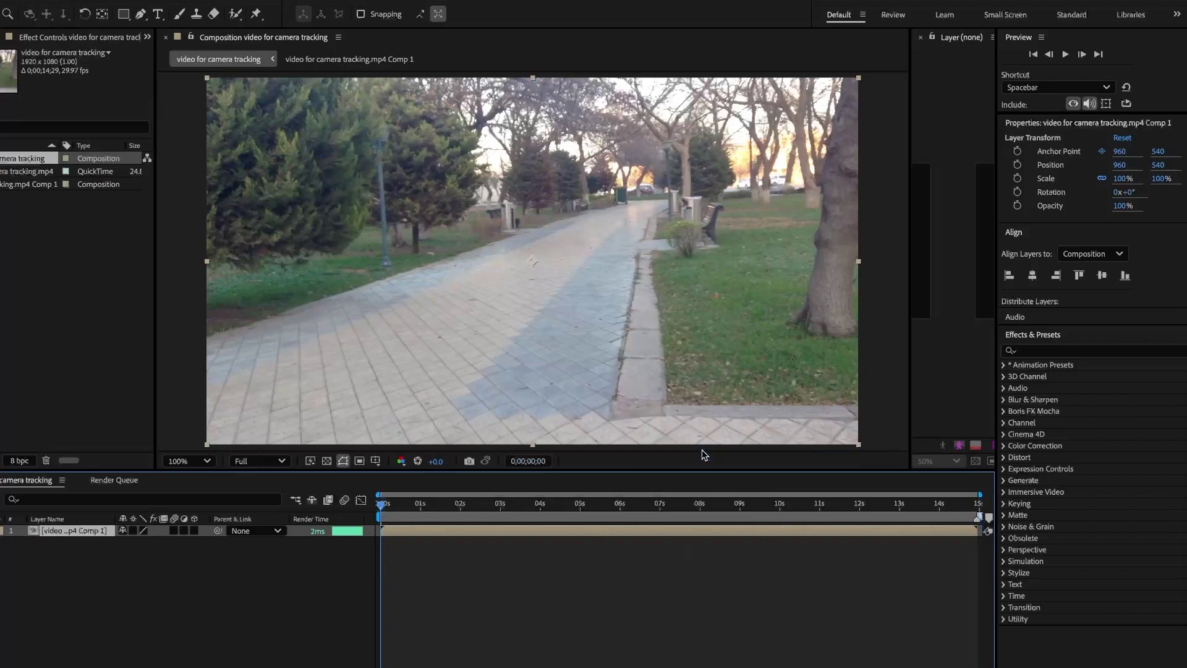
{"action": "left_click", "coordinate": [308, 6]}
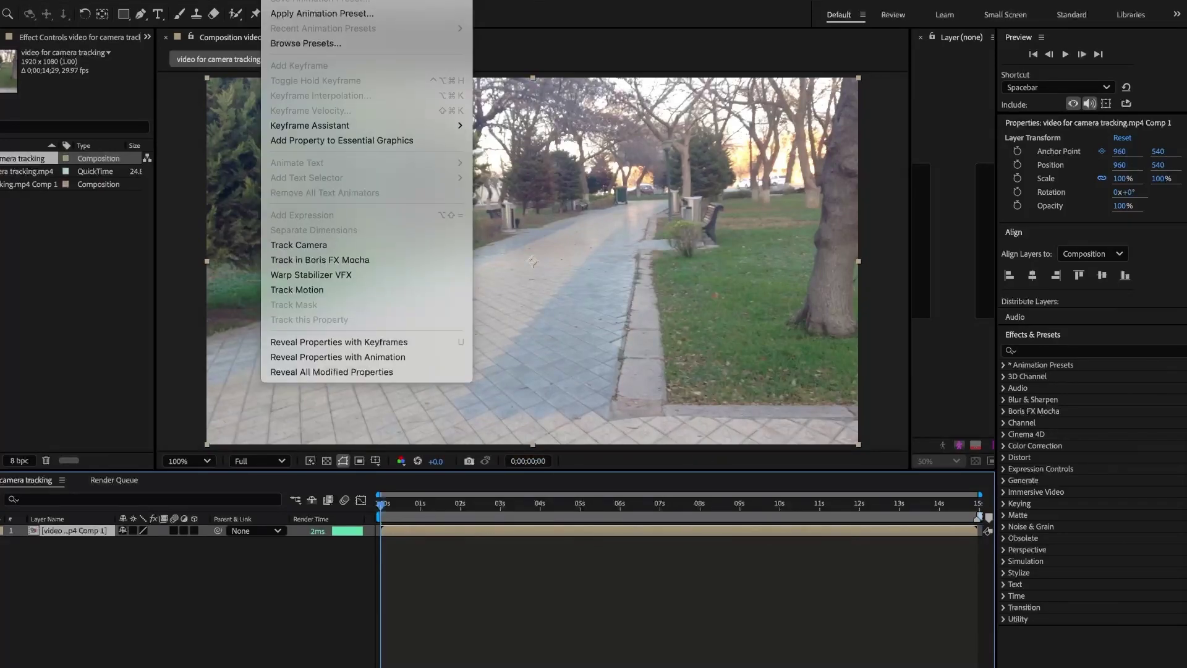
{"action": "left_click", "coordinate": [331, 245]}
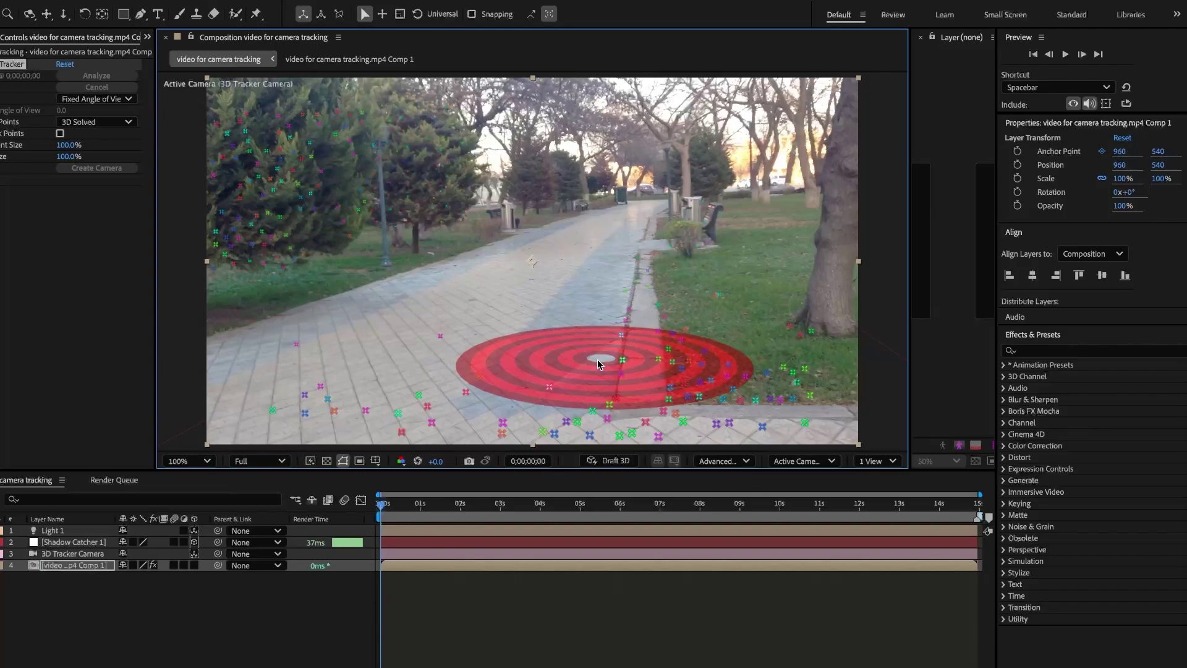
Set the path's track points as ground plane and origin, then create shadow catcher, camera and light
{"action": "right_click", "coordinate": [597, 361]}
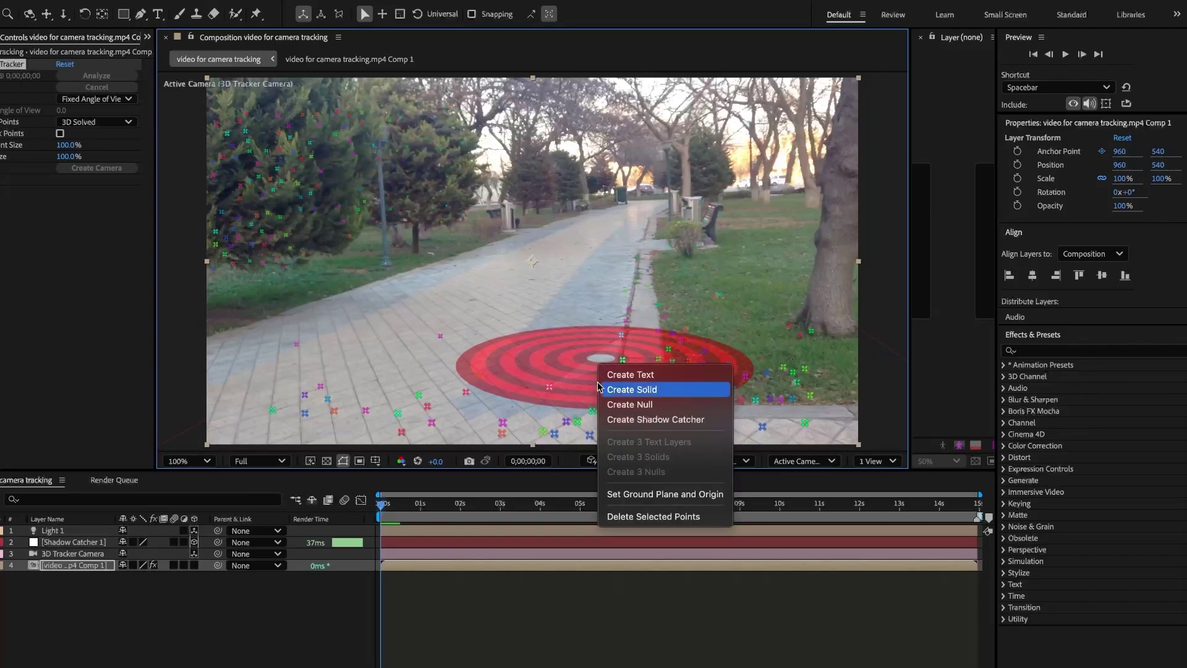
{"action": "left_click", "coordinate": [647, 494]}
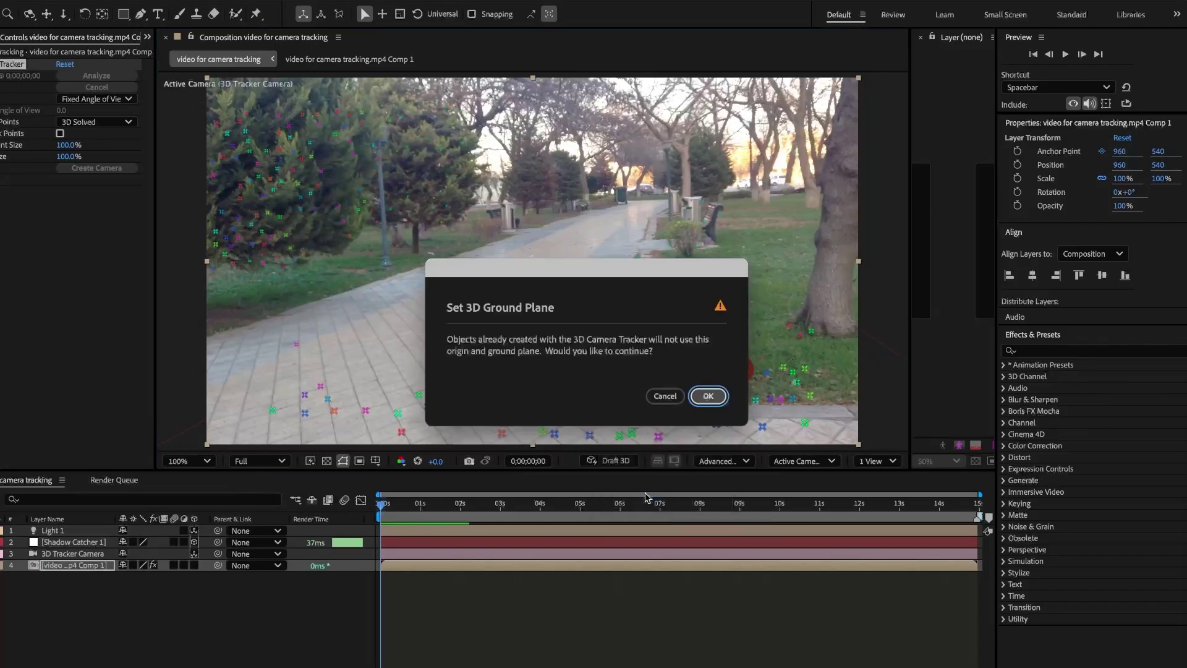
{"action": "left_click", "coordinate": [707, 395]}
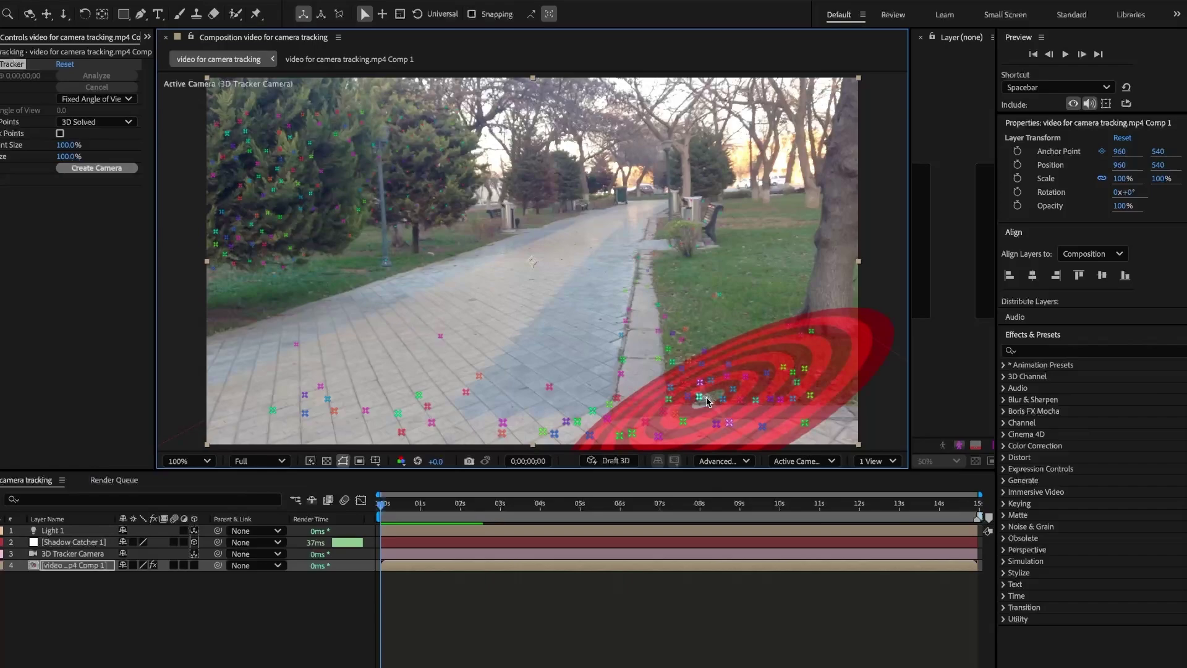
{"action": "right_click", "coordinate": [598, 361]}
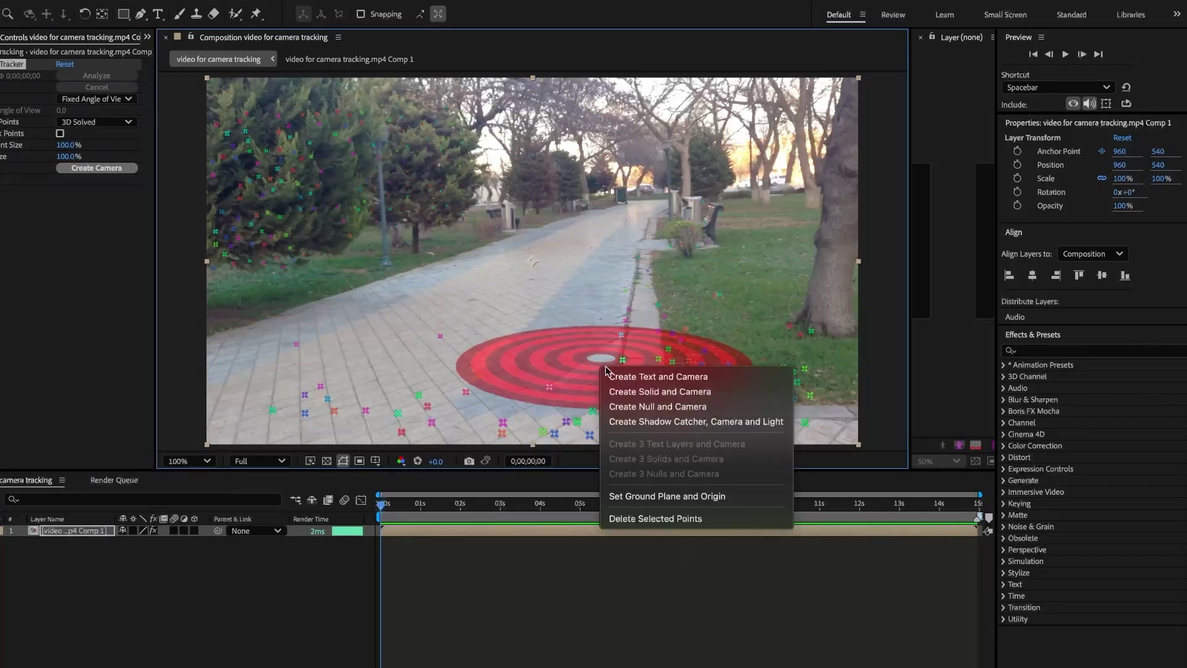
{"action": "left_click", "coordinate": [653, 423]}
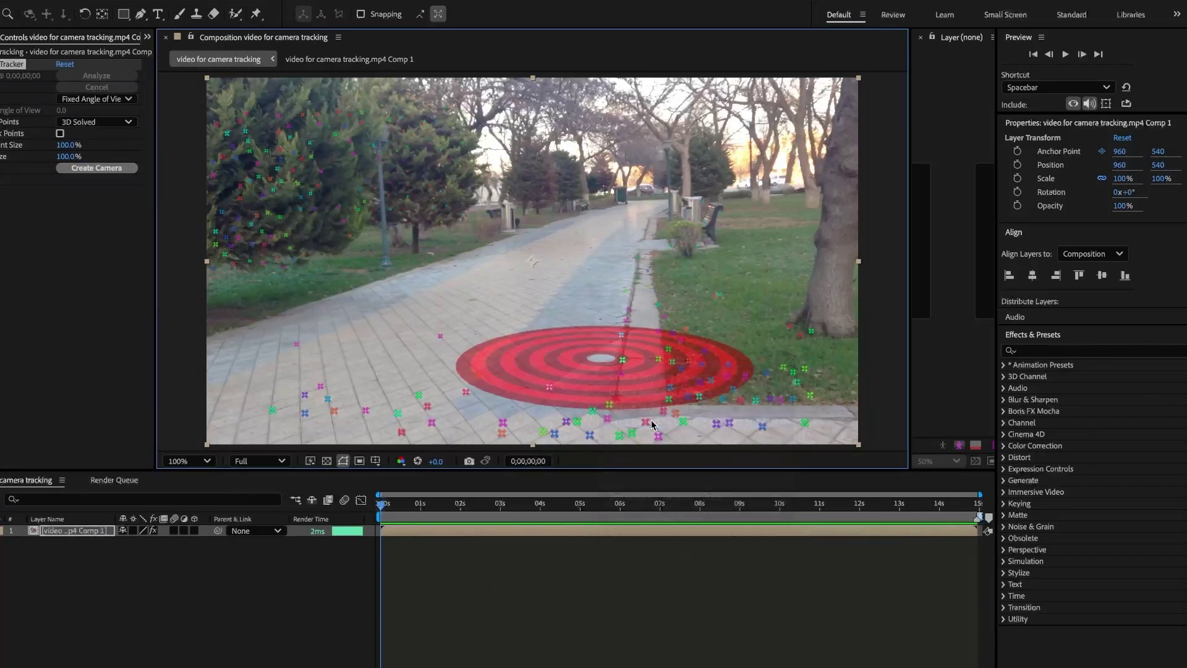
Select the Shadow Catcher 1 layer and show the Project panel
{"action": "left_click", "coordinate": [61, 543]}
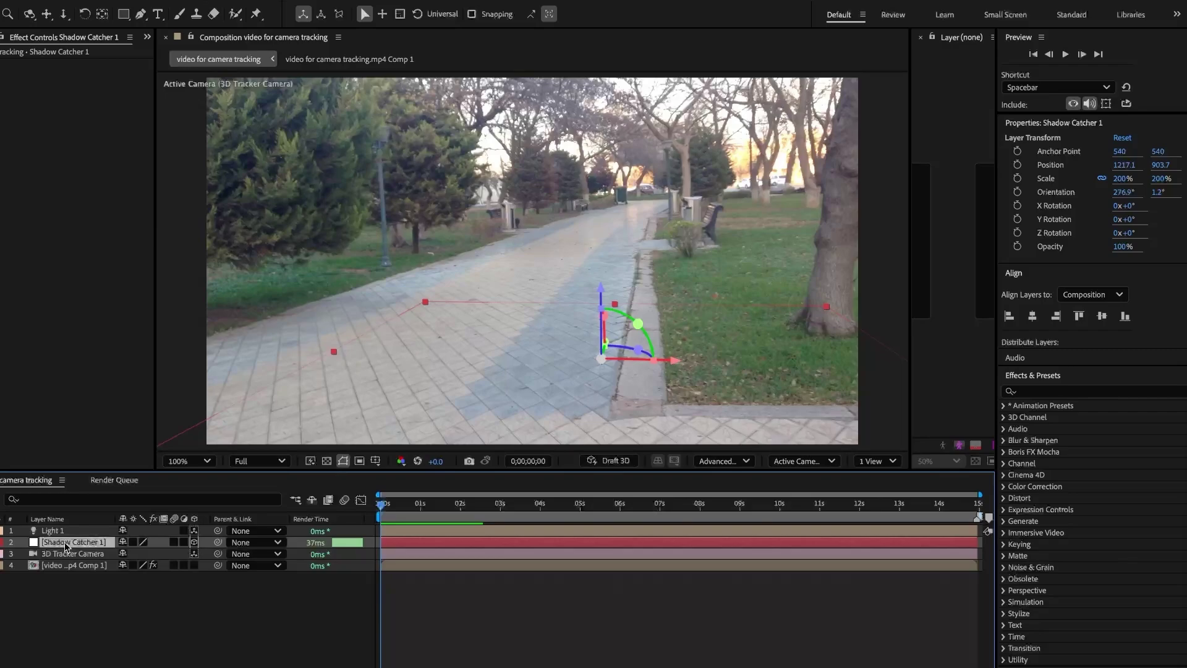
{"action": "left_click_drag", "start_coordinate": [156, 161], "coordinate": [219, 155]}
{"action": "left_click", "coordinate": [1, 37]}
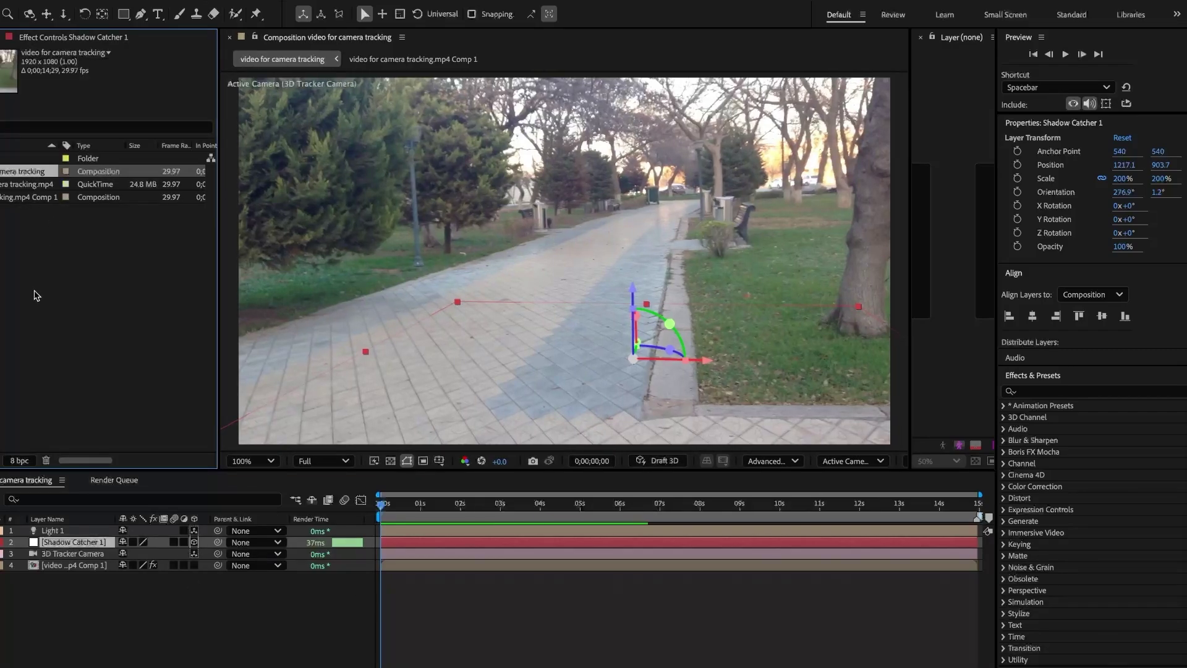
Browse to the rhino_animation_walk folder and select scene.gltf for import
{"action": "right_click", "coordinate": [34, 293]}
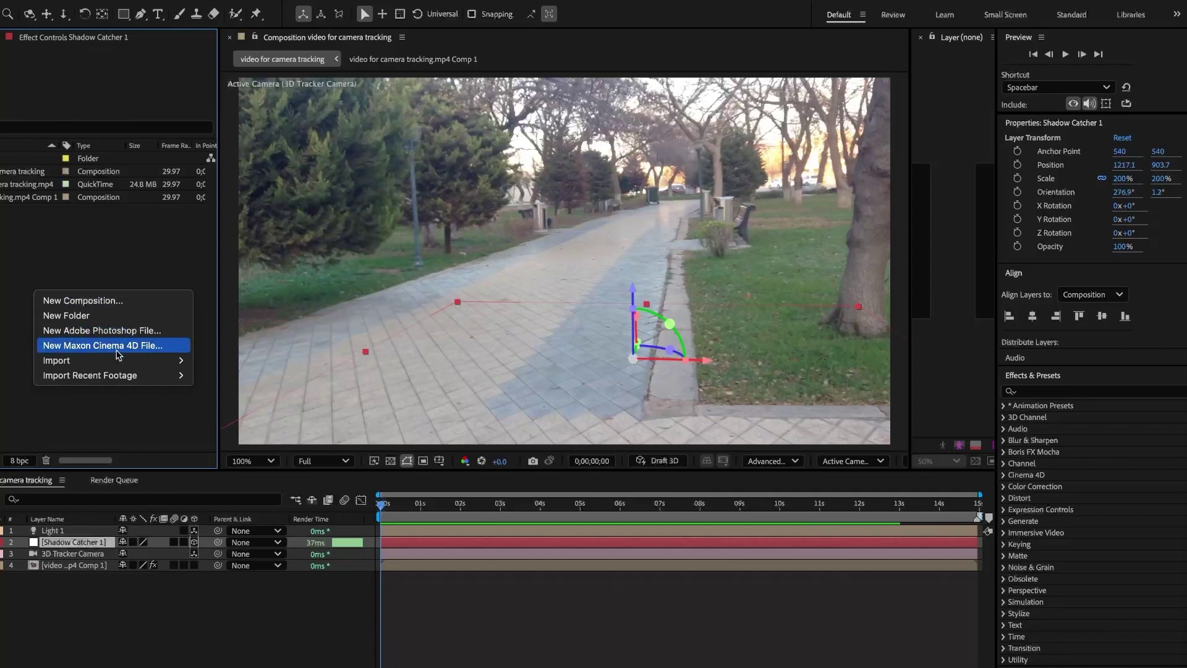
{"action": "mouse_move", "coordinate": [138, 367]}
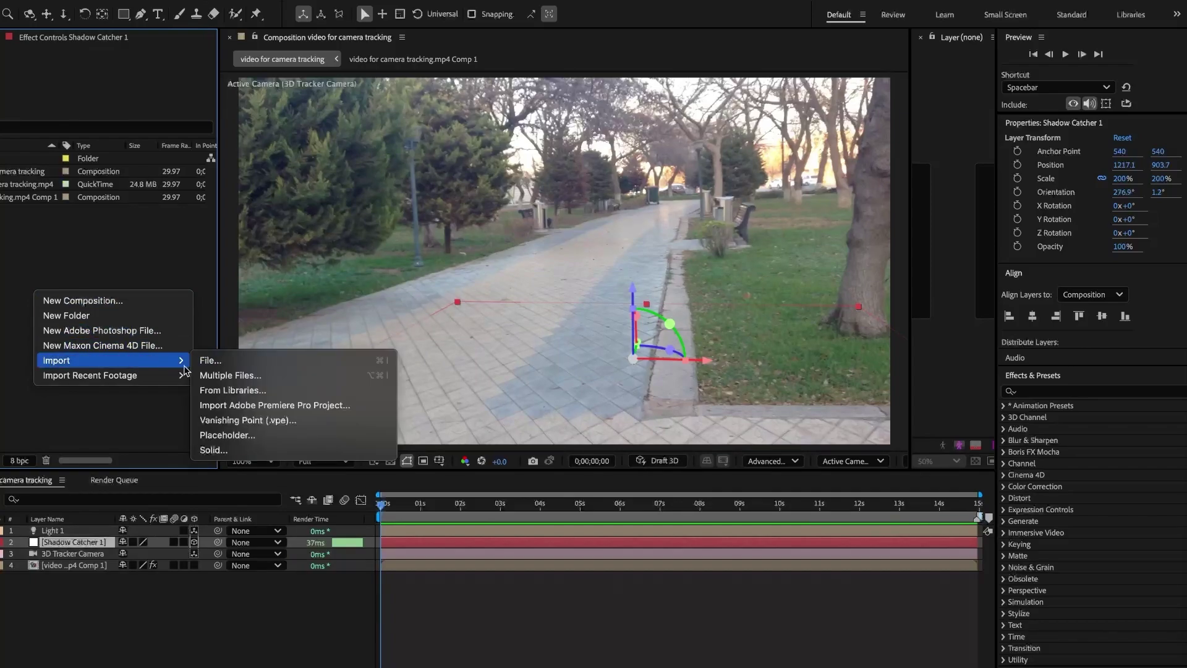
{"action": "left_click", "coordinate": [210, 362]}
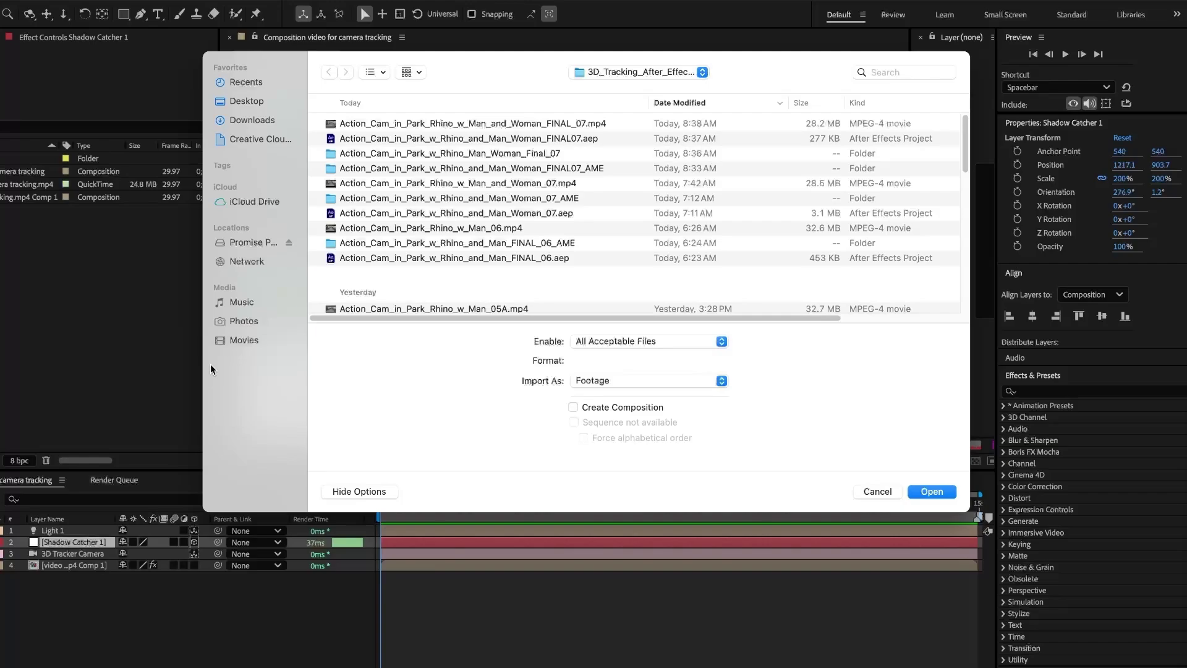
{"action": "scroll", "coordinate": [561, 272], "scroll_direction": "down", "scroll_amount": 10}
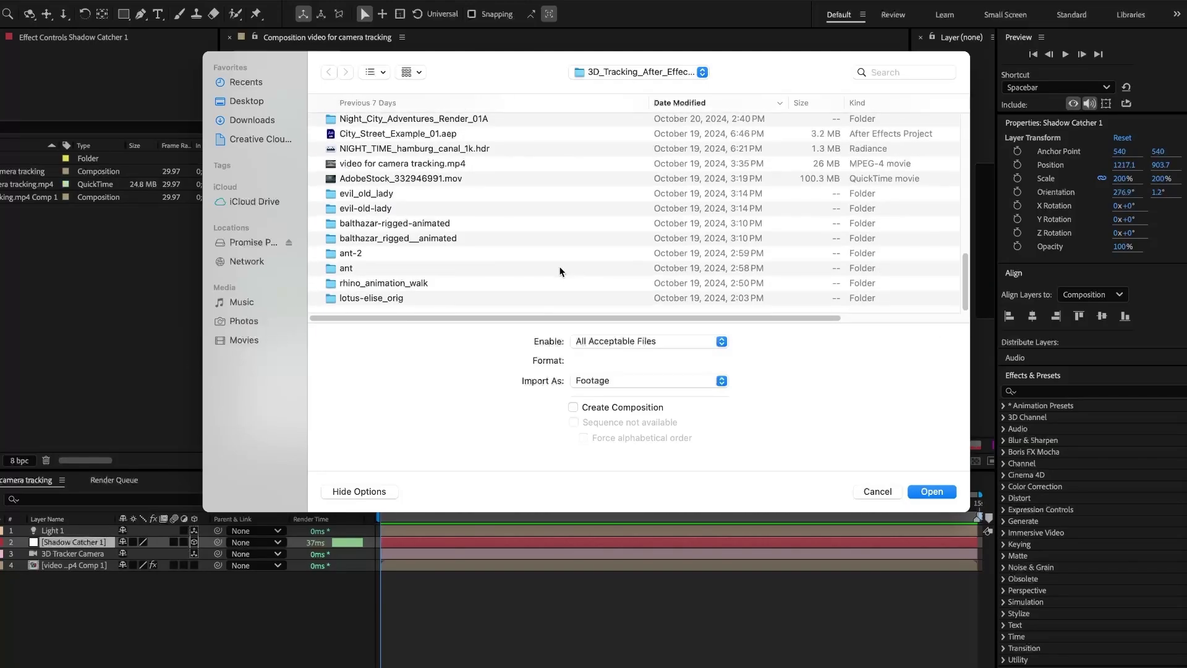
{"action": "double_click", "coordinate": [378, 283]}
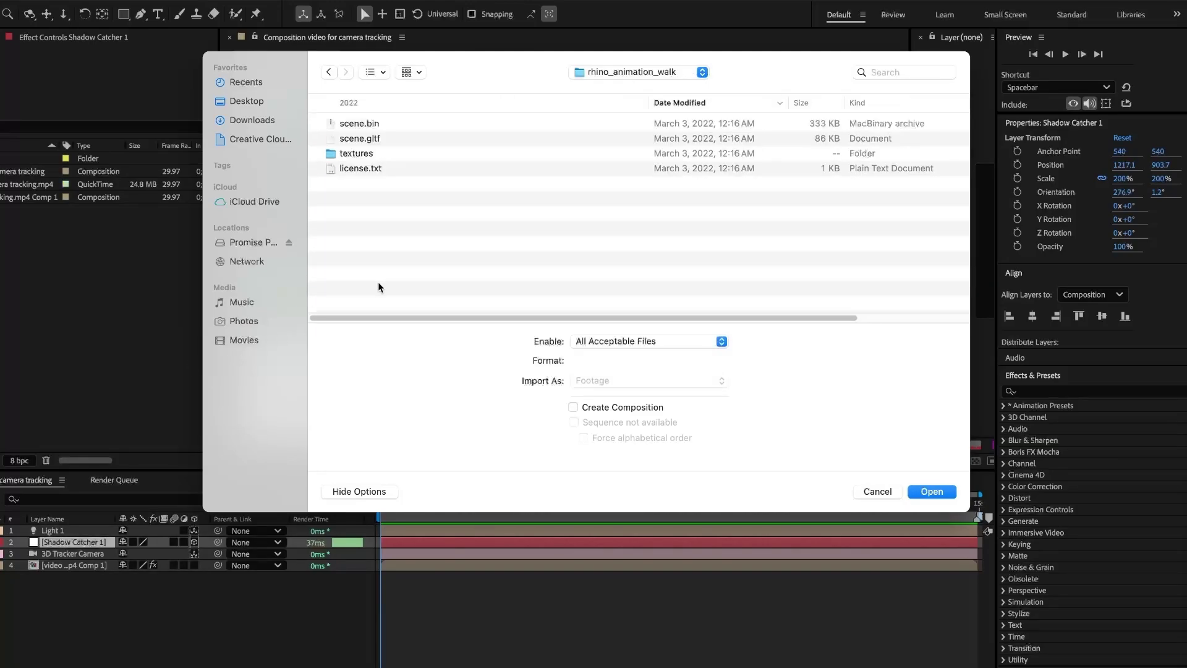
{"action": "left_click", "coordinate": [356, 140]}
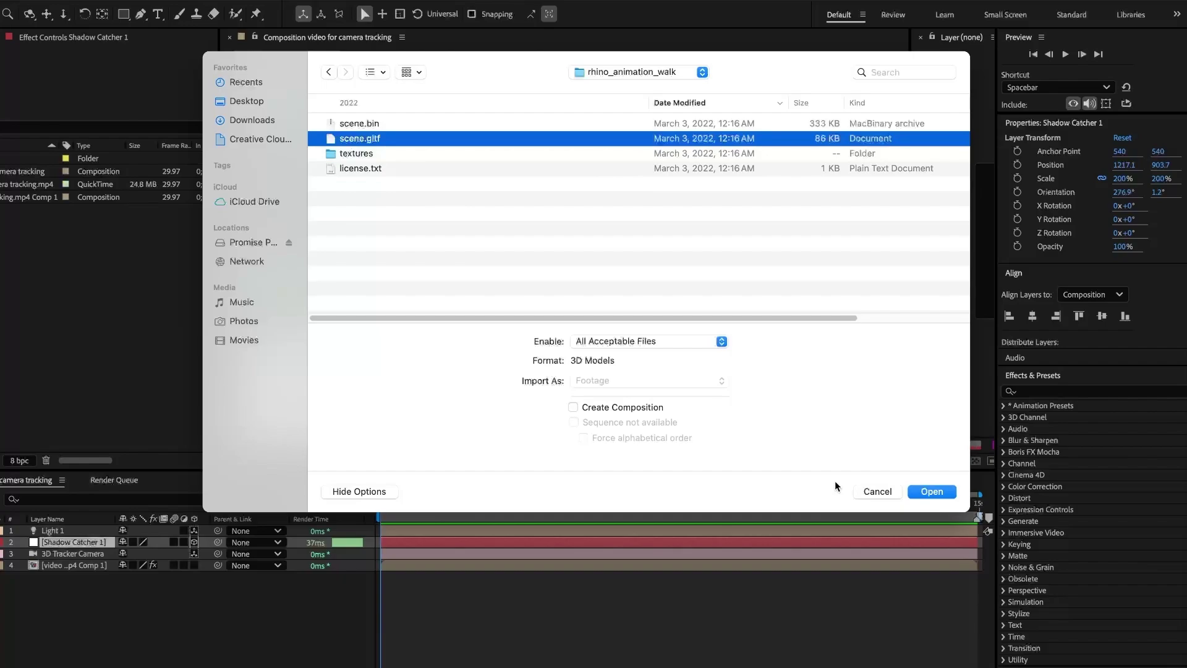
Import the rhino model, rename it Rhino_Walk.gltf, and add it to the composition
{"action": "left_click", "coordinate": [931, 497]}
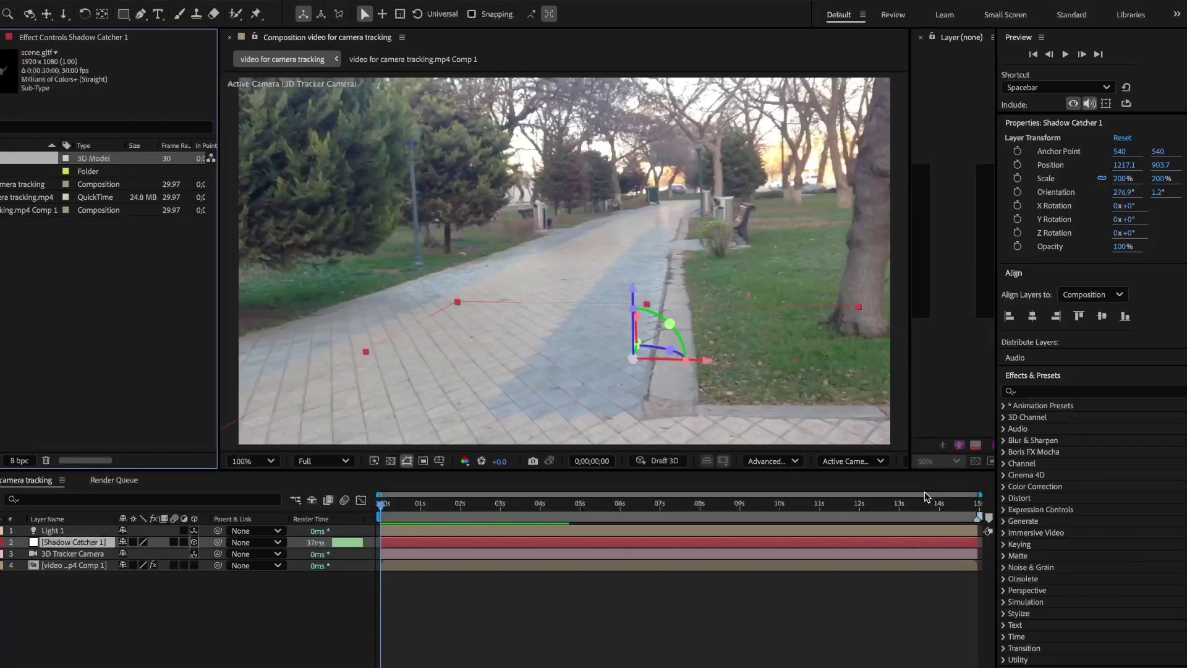
{"action": "right_click", "coordinate": [2, 159]}
{"action": "left_click", "coordinate": [8, 409]}
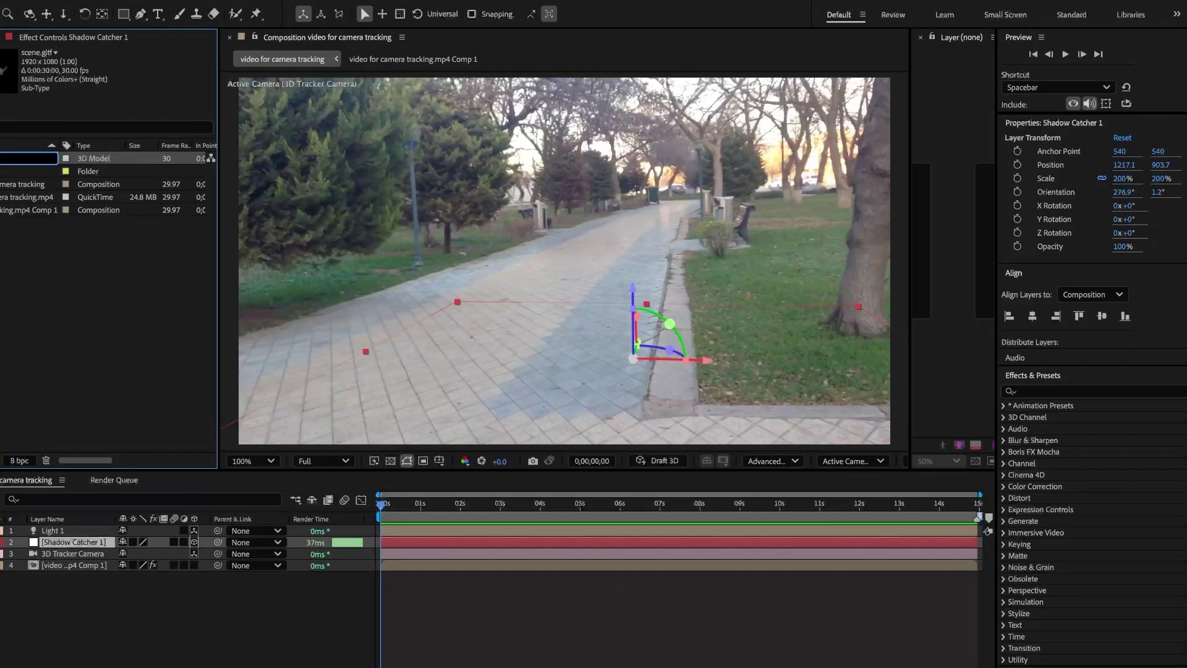
{"action": "type", "text": "Rhino_Walk.gltf"}
{"action": "key", "text": "Return"}
{"action": "left_click_drag", "start_coordinate": [1, 158], "coordinate": [62, 535]}
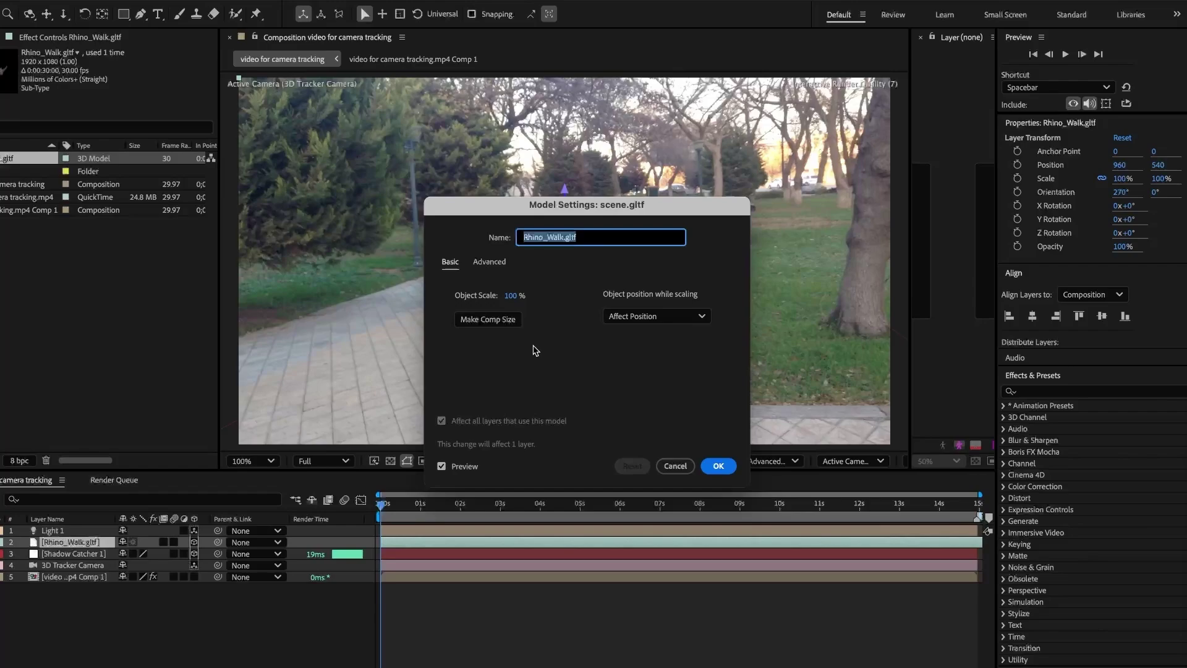
{"action": "left_click", "coordinate": [718, 467]}
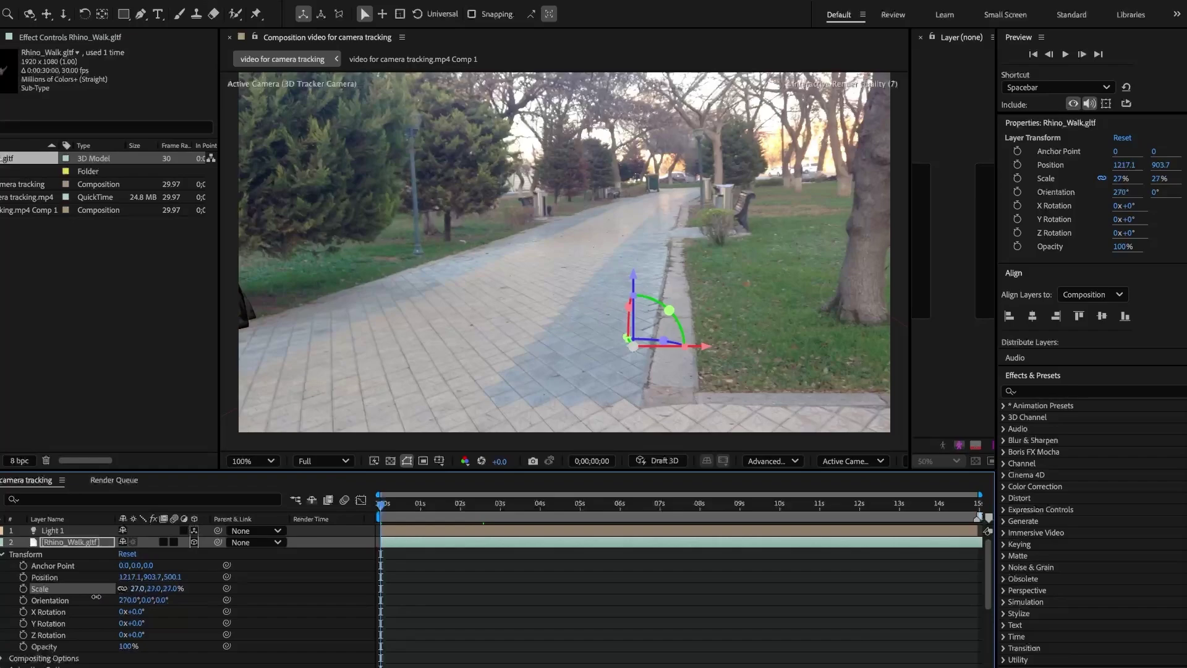
Reduce the Rhino_Walk layer's scale from 27% to 3%
{"action": "left_click_drag", "start_coordinate": [95, 596], "coordinate": [80, 596]}
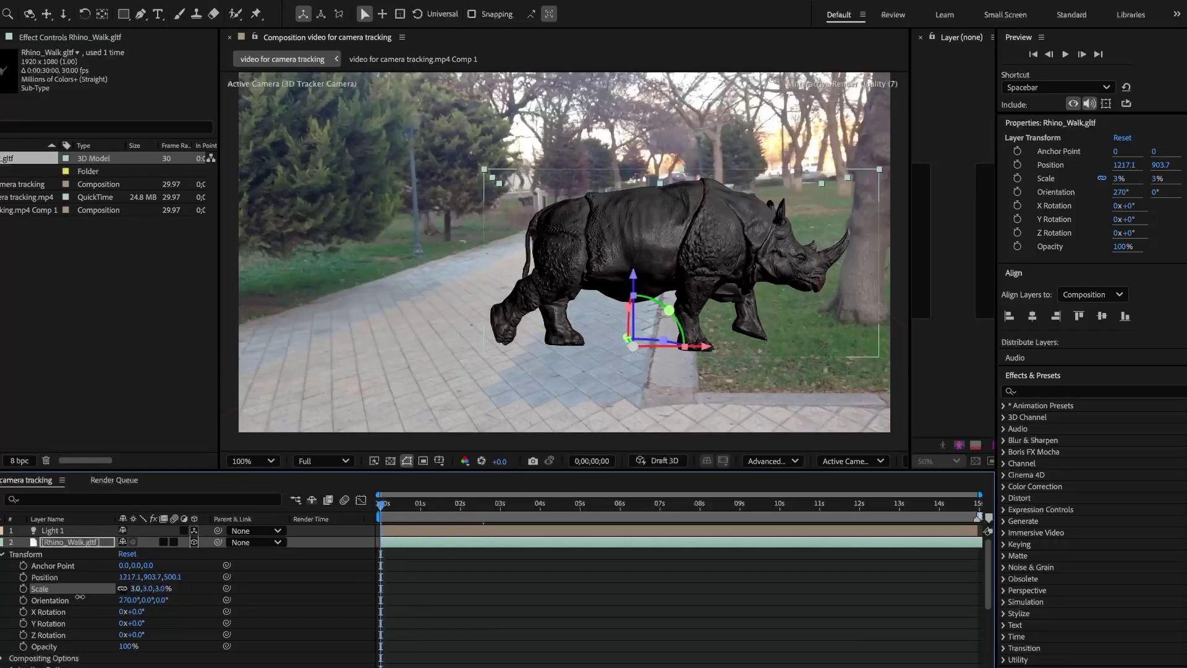
{"action": "left_click_drag", "start_coordinate": [80, 597], "coordinate": [79, 597]}
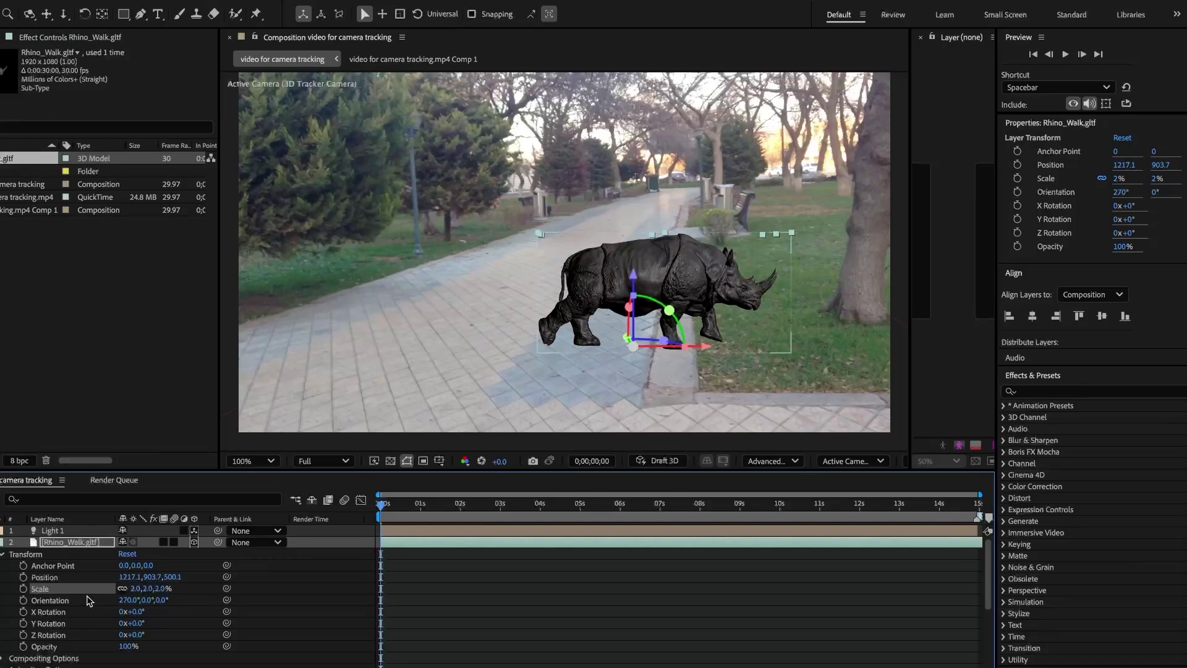
{"action": "left_click", "coordinate": [138, 588]}
{"action": "key", "text": "Return"}
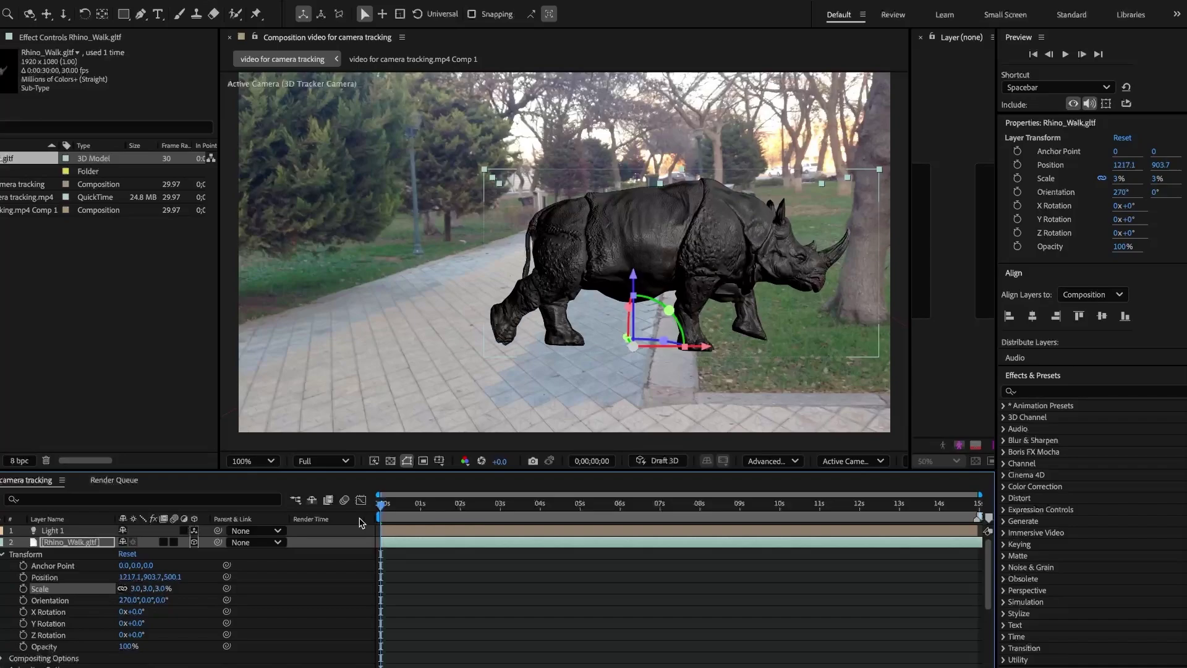
Move the rhino left to 213.2, 841.2, 2870.3, turn it to face left, and scale to 4%
{"action": "left_click_drag", "start_coordinate": [381, 508], "coordinate": [351, 517]}
{"action": "left_click_drag", "start_coordinate": [705, 349], "coordinate": [352, 308]}
{"action": "left_click_drag", "start_coordinate": [427, 279], "coordinate": [421, 292]}
{"action": "left_click_drag", "start_coordinate": [135, 589], "coordinate": [137, 589]}
{"action": "left_click_drag", "start_coordinate": [379, 507], "coordinate": [584, 471]}
{"action": "left_click_drag", "start_coordinate": [456, 405], "coordinate": [369, 390]}
{"action": "left_click_drag", "start_coordinate": [581, 509], "coordinate": [380, 504]}
{"action": "left_click_drag", "start_coordinate": [383, 334], "coordinate": [426, 321]}
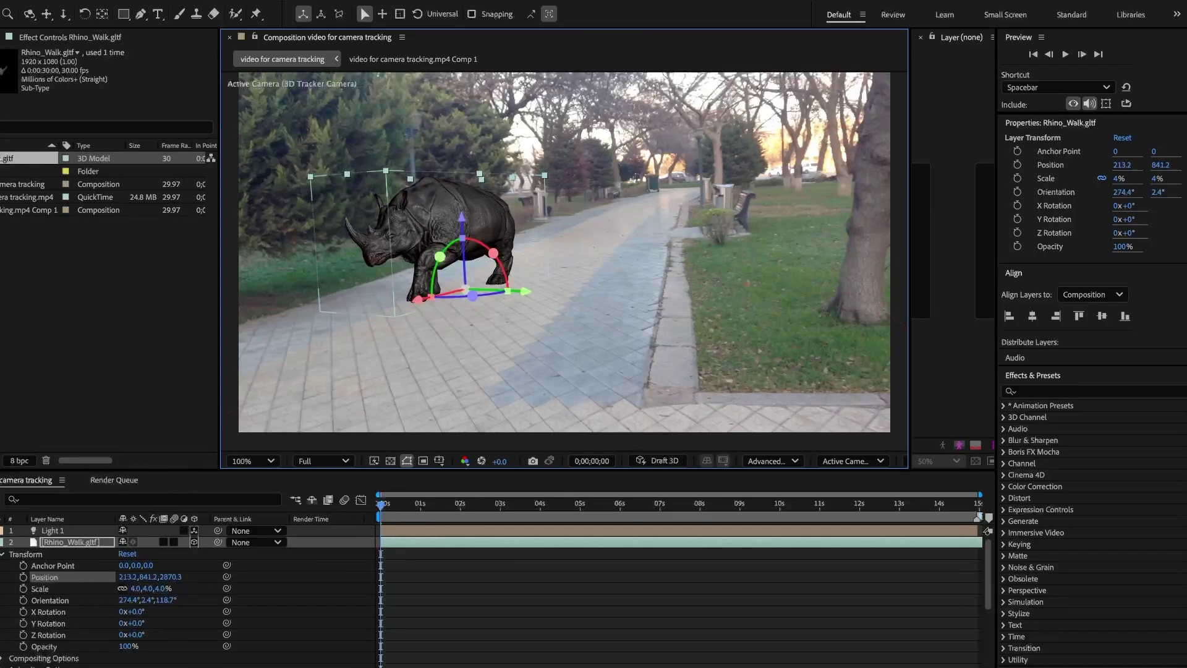
Move Shadow Catcher 1 under the rhino and stretch it to 206% by 541% scale
{"action": "left_click", "coordinate": [0, 543]}
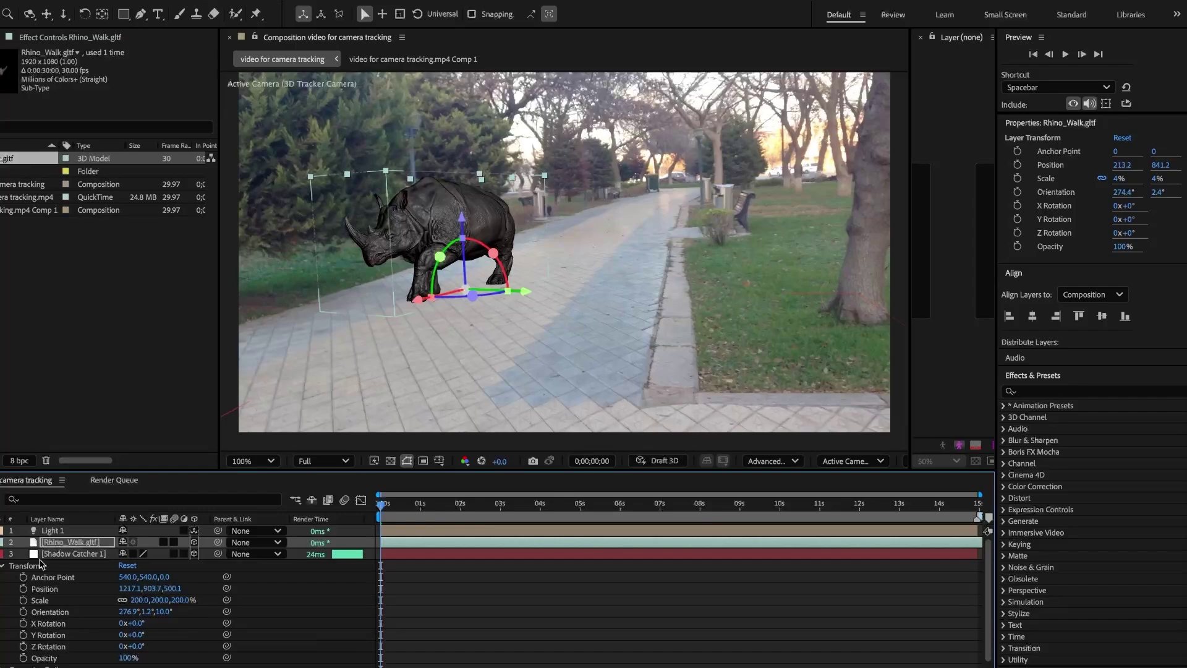
{"action": "left_click", "coordinate": [70, 555]}
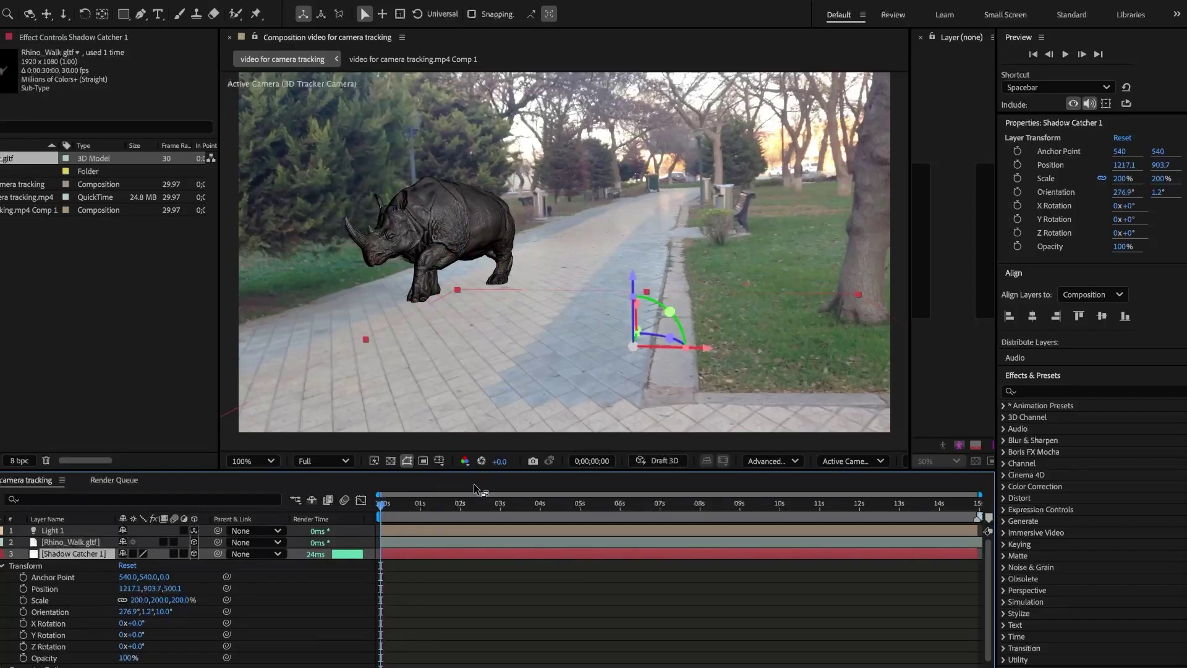
{"action": "left_click_drag", "start_coordinate": [703, 348], "coordinate": [477, 344]}
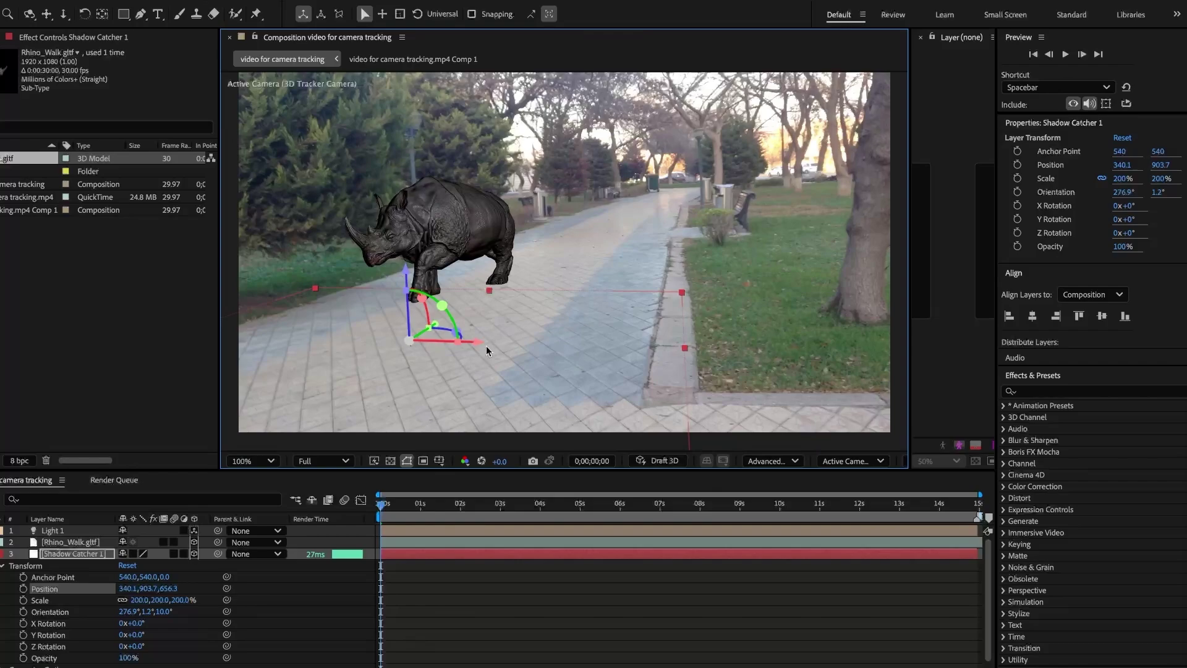
{"action": "left_click", "coordinate": [123, 600]}
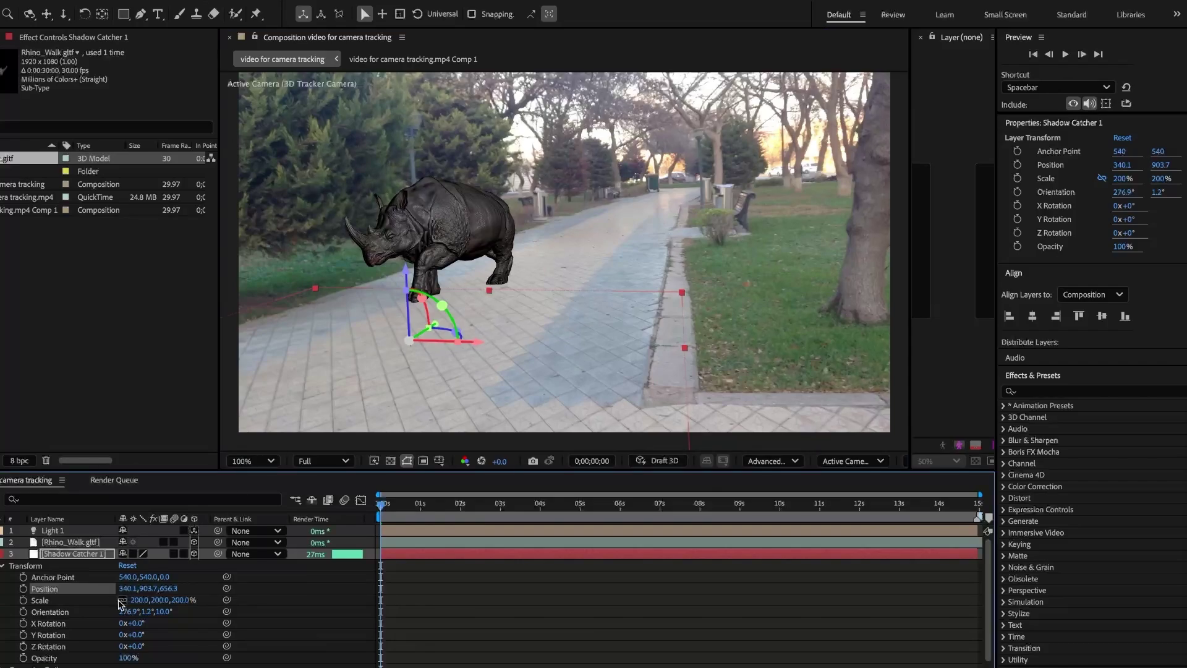
{"action": "left_click_drag", "start_coordinate": [137, 603], "coordinate": [375, 588]}
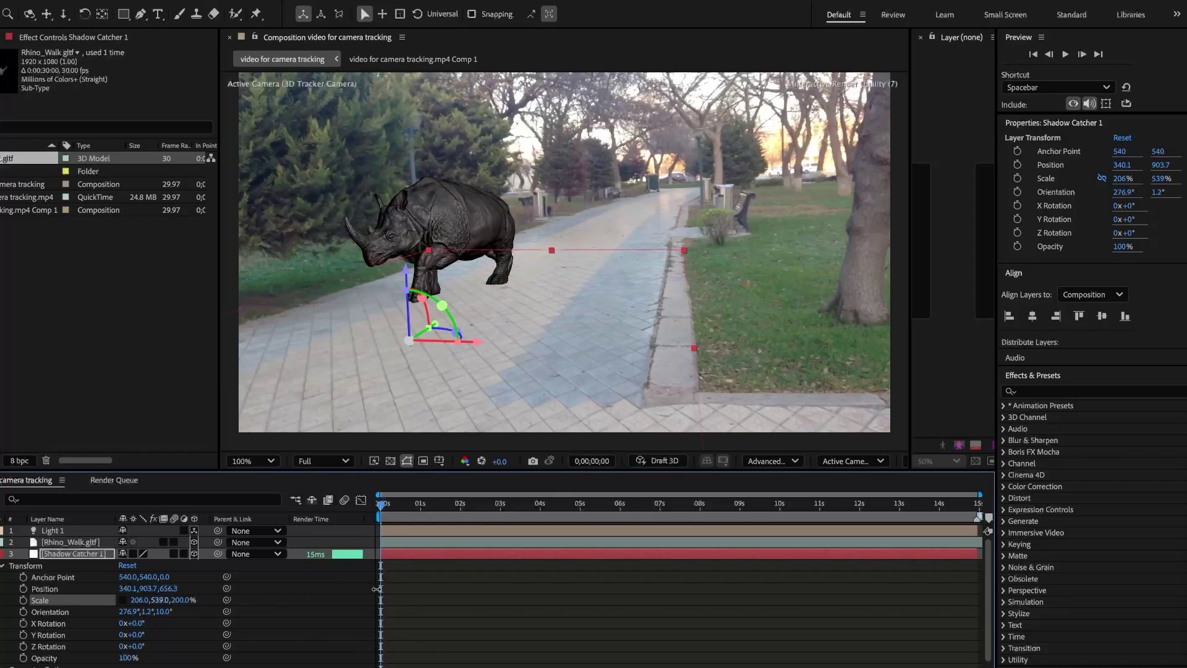
{"action": "left_click", "coordinate": [78, 554]}
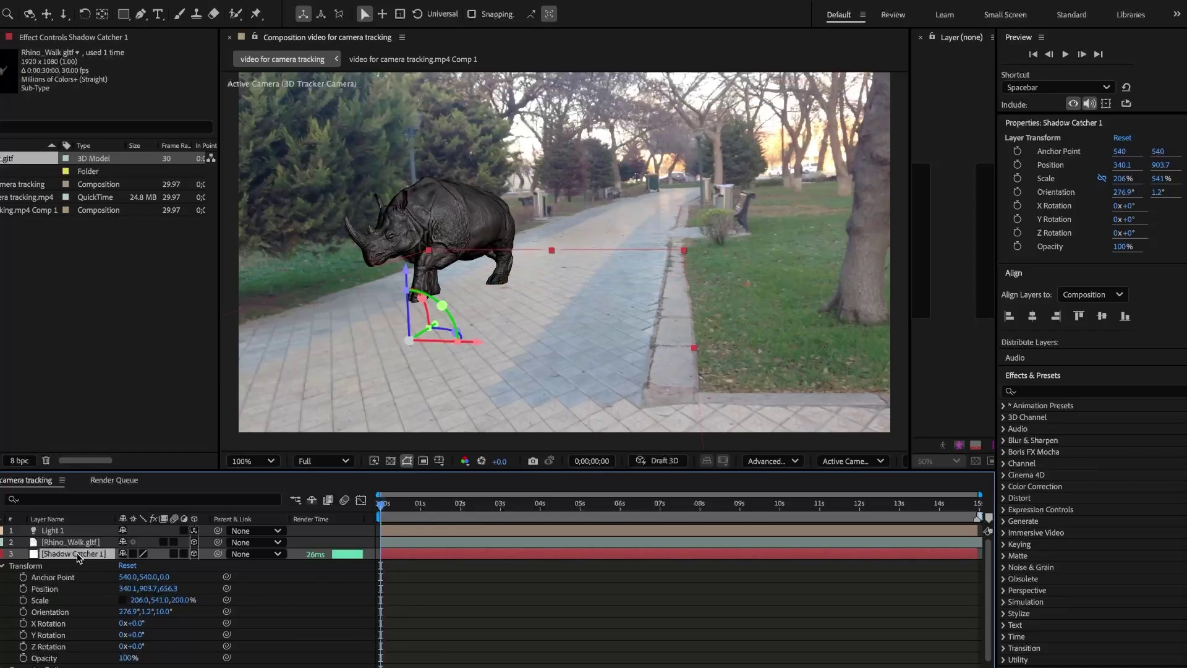
Change Light 1's Light Type to Environment in its Light Options
{"action": "left_click", "coordinate": [53, 531]}
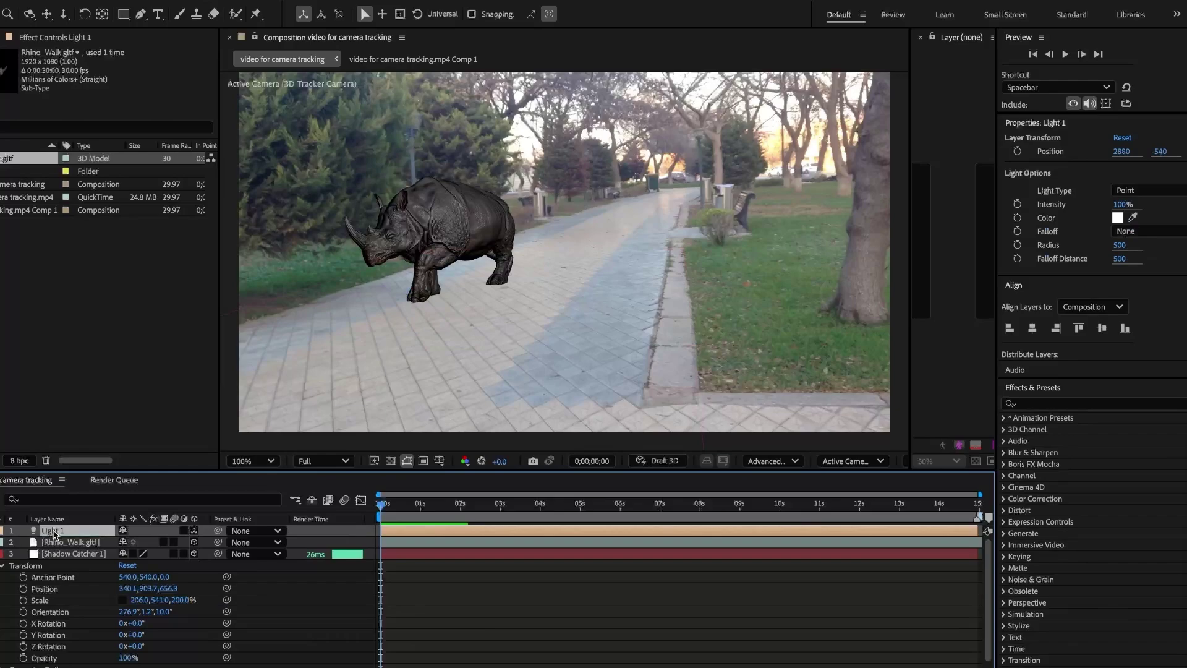
{"action": "left_click", "coordinate": [3, 530]}
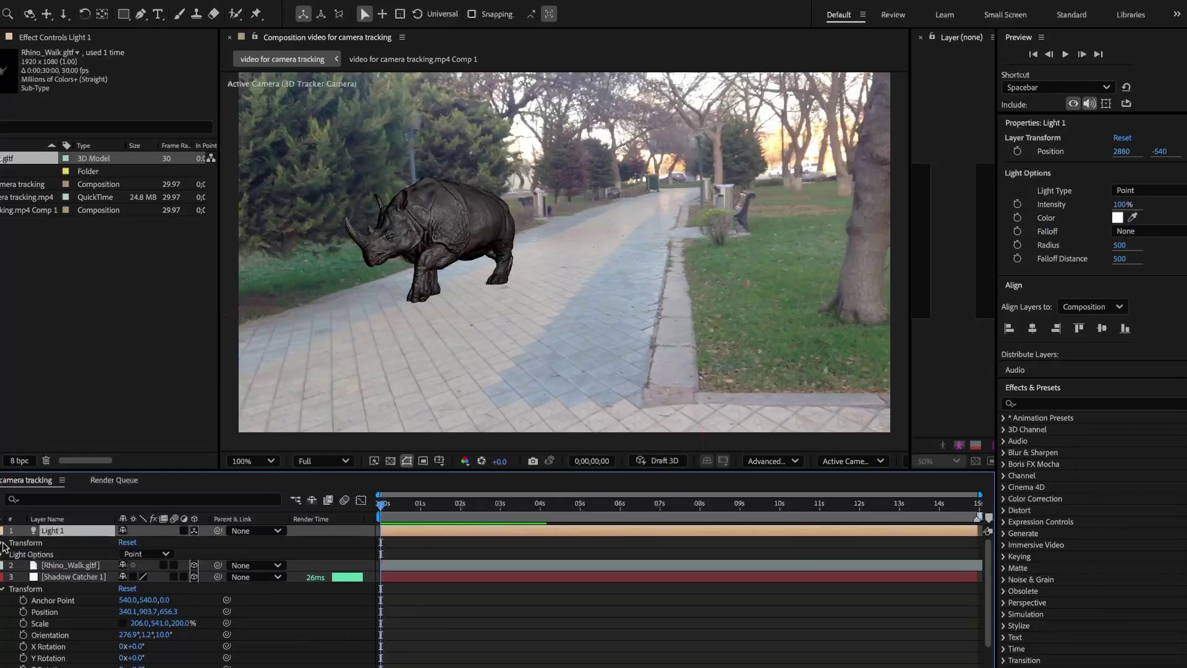
{"action": "left_click", "coordinate": [4, 554]}
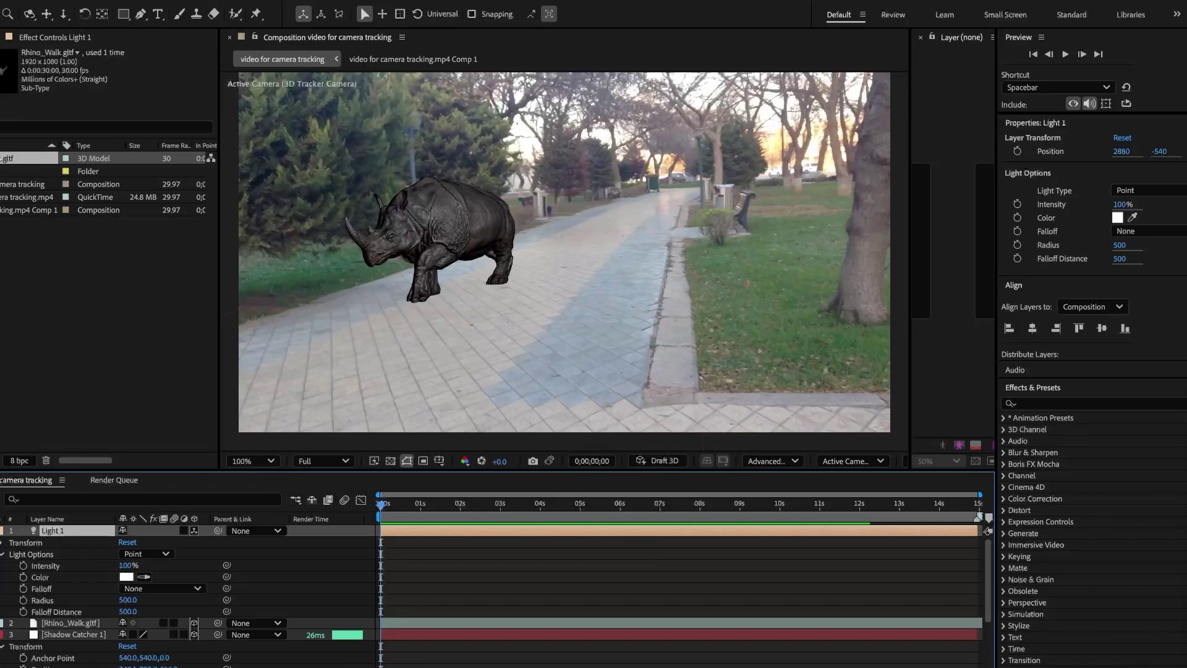
{"action": "left_click", "coordinate": [1143, 190]}
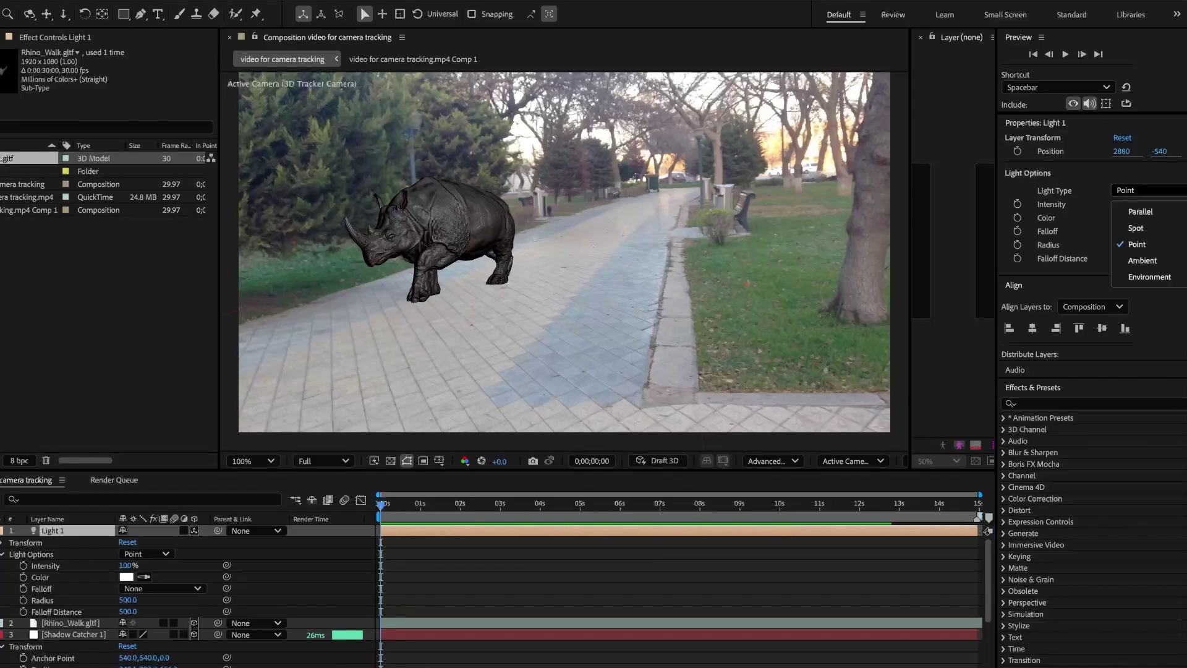
{"action": "left_click", "coordinate": [1151, 277]}
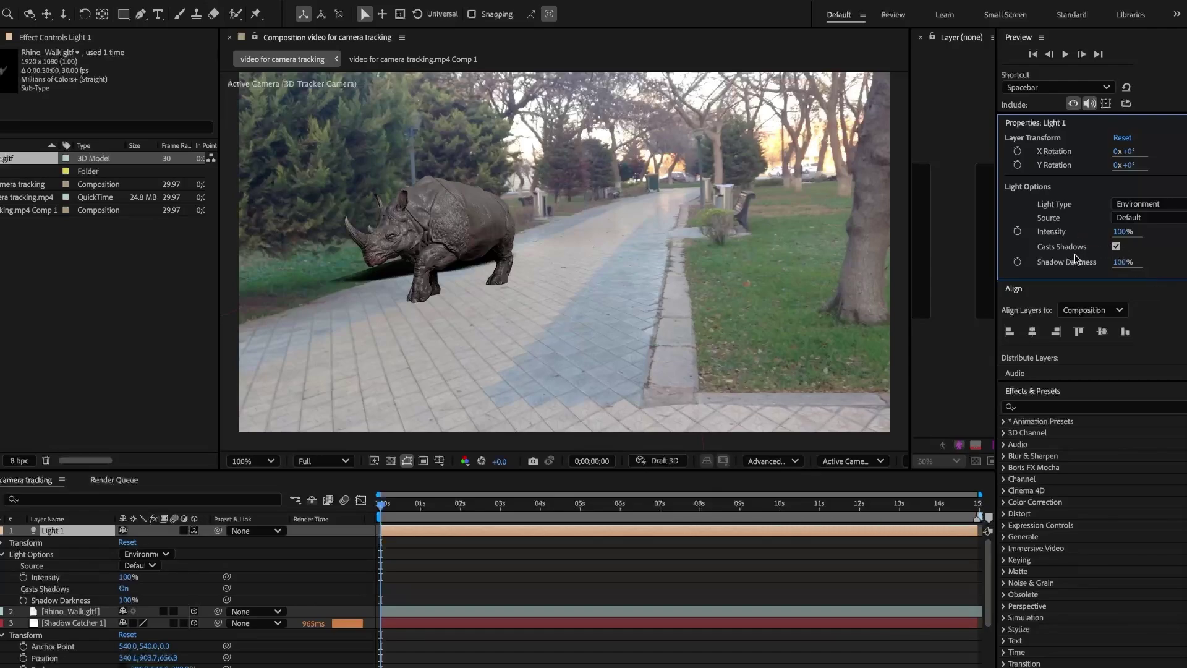
Lower shadow darkness to 75% and adjust Light 1's X and Y rotation
{"action": "left_click_drag", "start_coordinate": [1121, 266], "coordinate": [1110, 270]}
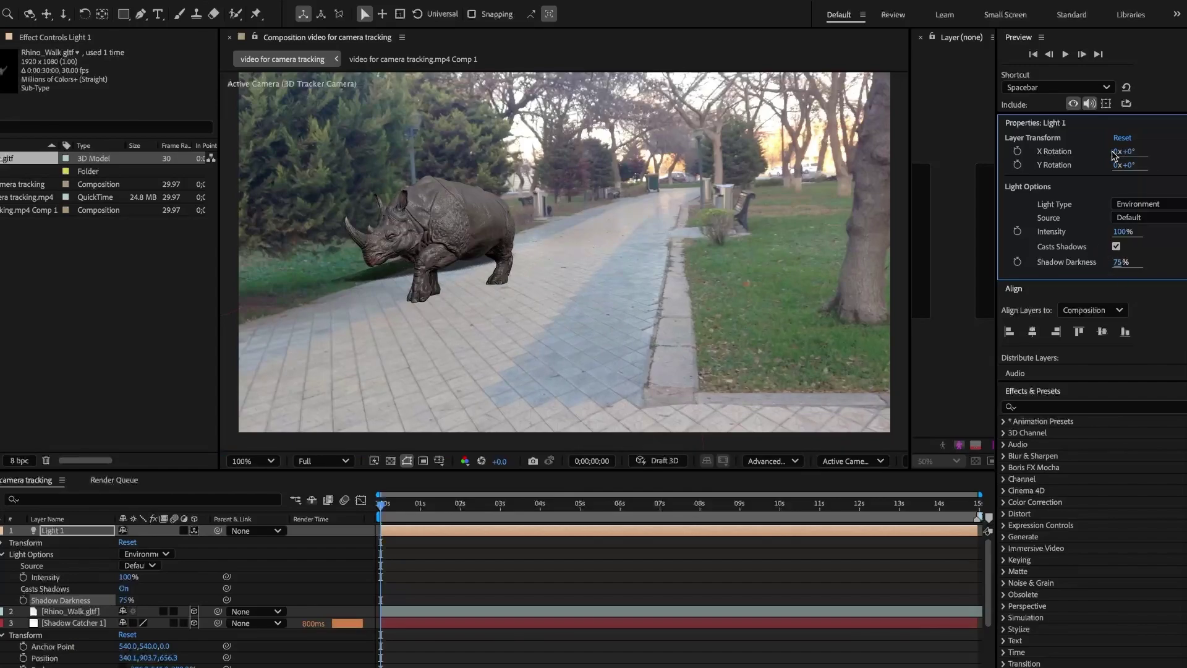
{"action": "mouse_move", "coordinate": [1128, 154]}
{"action": "left_mouse_down"}
{"action": "mouse_move", "coordinate": [1039, 150]}
{"action": "mouse_move", "coordinate": [1120, 165]}
{"action": "left_mouse_up"}
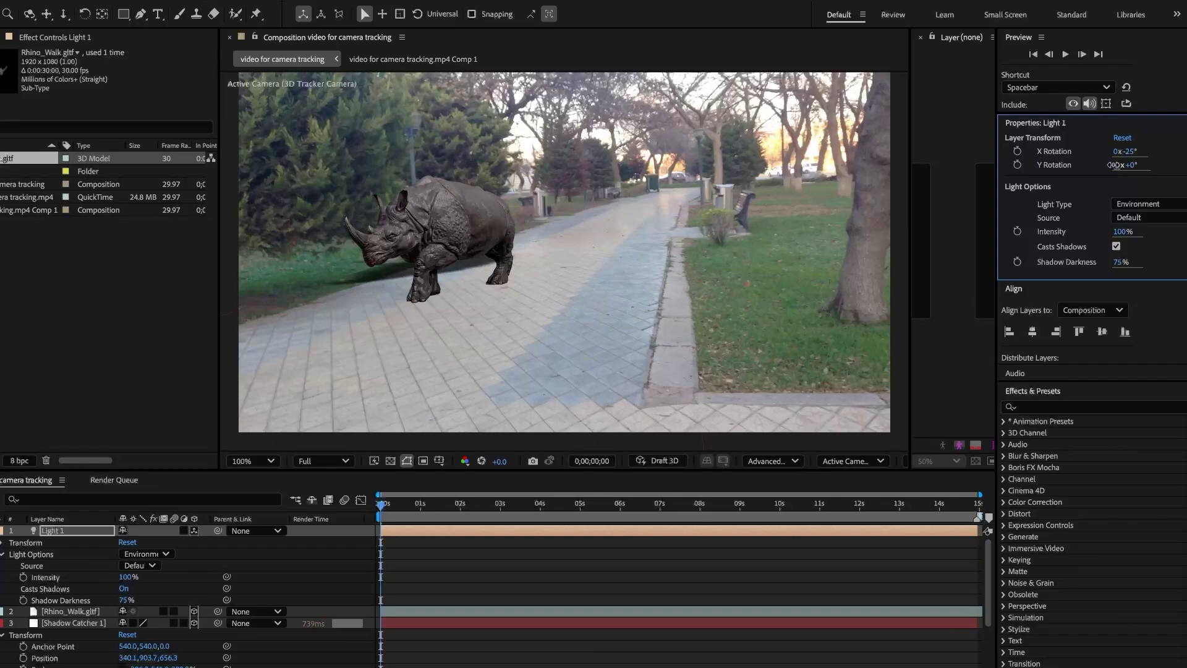
{"action": "left_click_drag", "start_coordinate": [1075, 164], "coordinate": [1120, 179]}
Move Shadow Catcher 1 to 340.1, 1002.7, 1639.3 and widen it to 331%
{"action": "left_click_drag", "start_coordinate": [381, 505], "coordinate": [456, 520]}
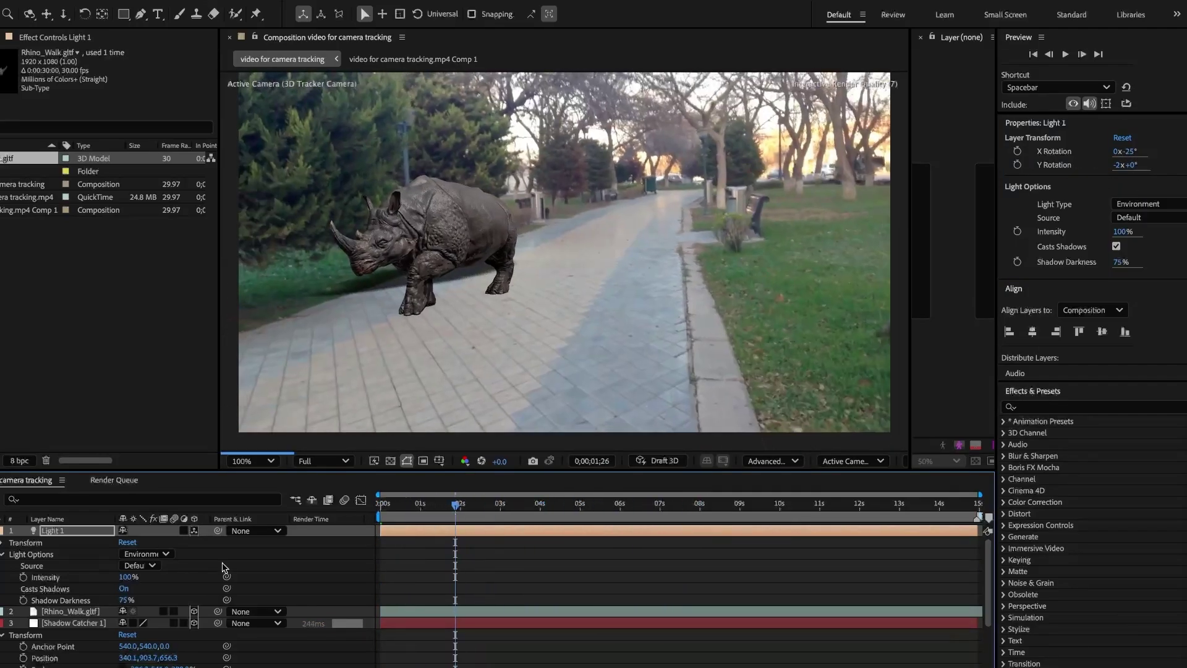
{"action": "left_click", "coordinate": [66, 623]}
{"action": "left_click_drag", "start_coordinate": [169, 658], "coordinate": [777, 559]}
{"action": "left_click_drag", "start_coordinate": [148, 658], "coordinate": [215, 666]}
{"action": "left_click_drag", "start_coordinate": [456, 505], "coordinate": [447, 527]}
{"action": "left_click", "coordinate": [0, 623]}
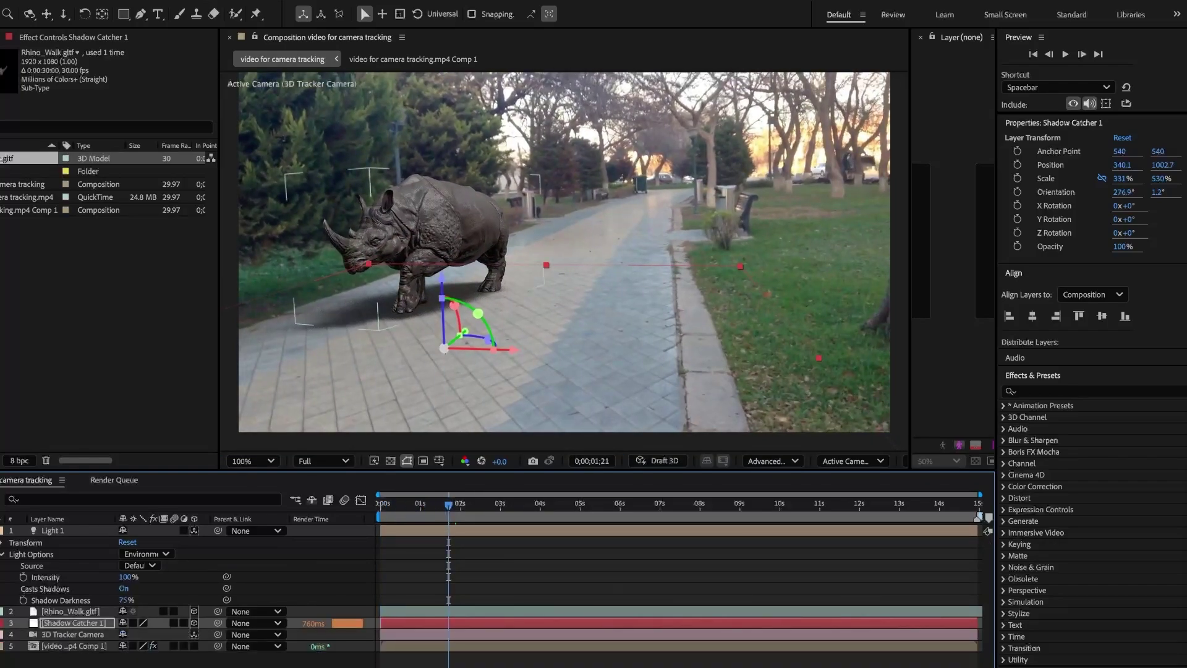
{"action": "left_click", "coordinate": [0, 611]}
{"action": "scroll", "coordinate": [84, 648], "scroll_direction": "down", "scroll_amount": 1}
{"action": "scroll", "coordinate": [84, 647], "scroll_direction": "up", "scroll_amount": 1}
{"action": "scroll", "coordinate": [86, 652], "scroll_direction": "down", "scroll_amount": 4}
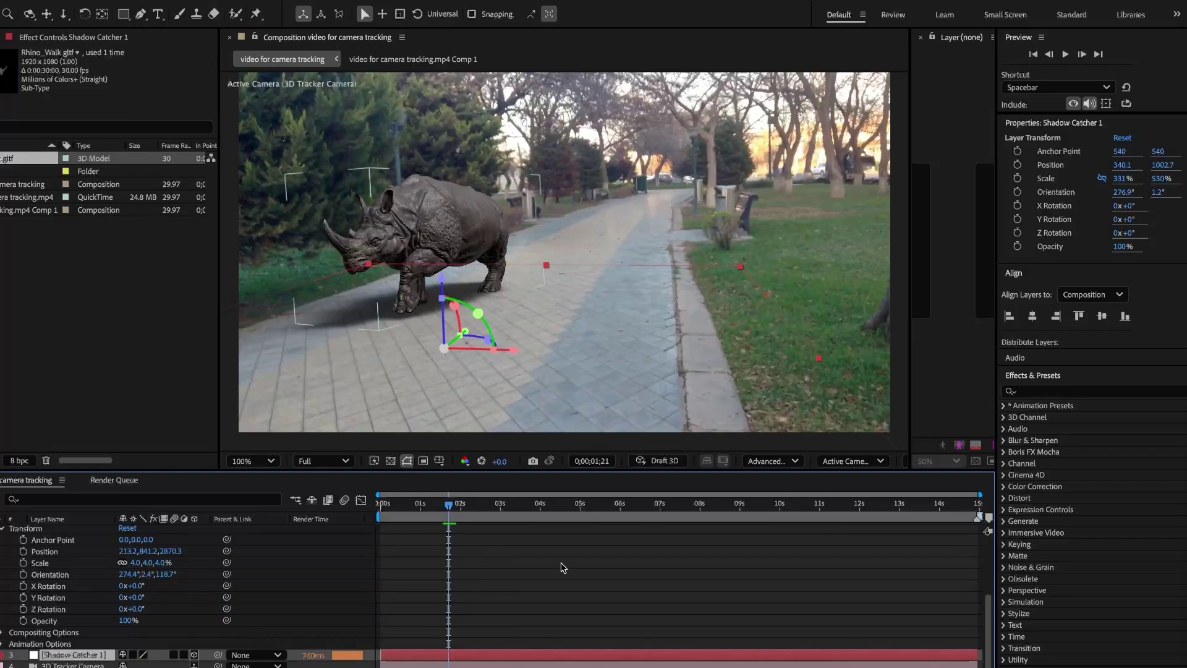
Fit the Advanced 3D renderer's shadow casting box to the scene, size 6220
{"action": "left_click", "coordinate": [771, 461]}
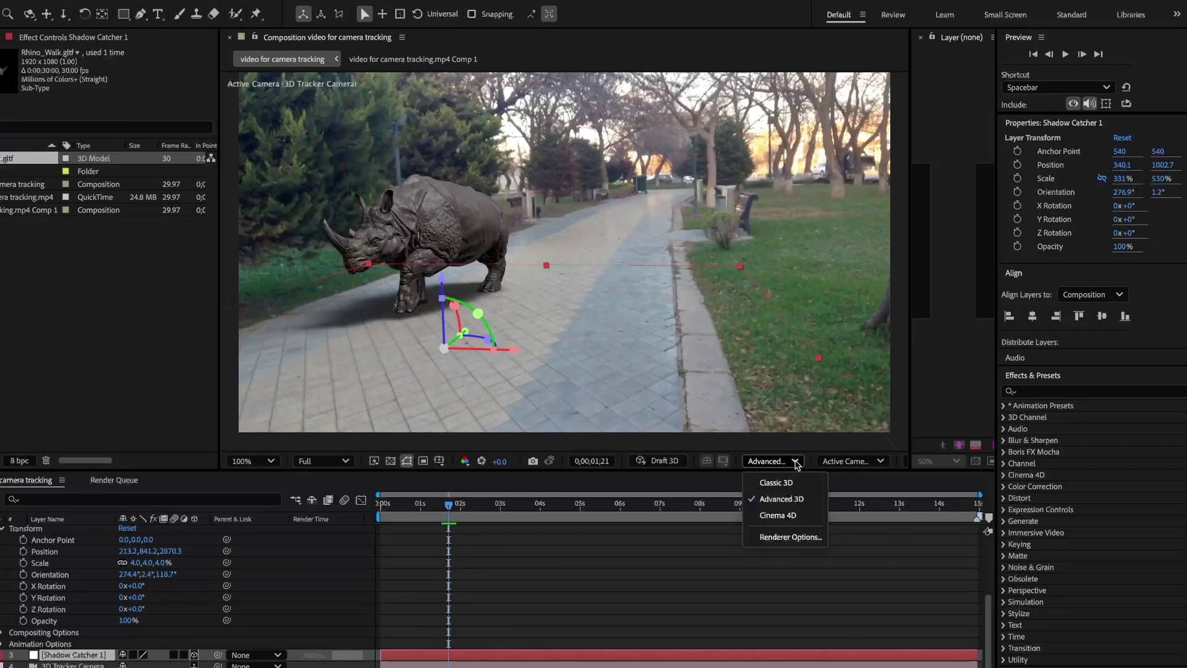
{"action": "left_click", "coordinate": [779, 538]}
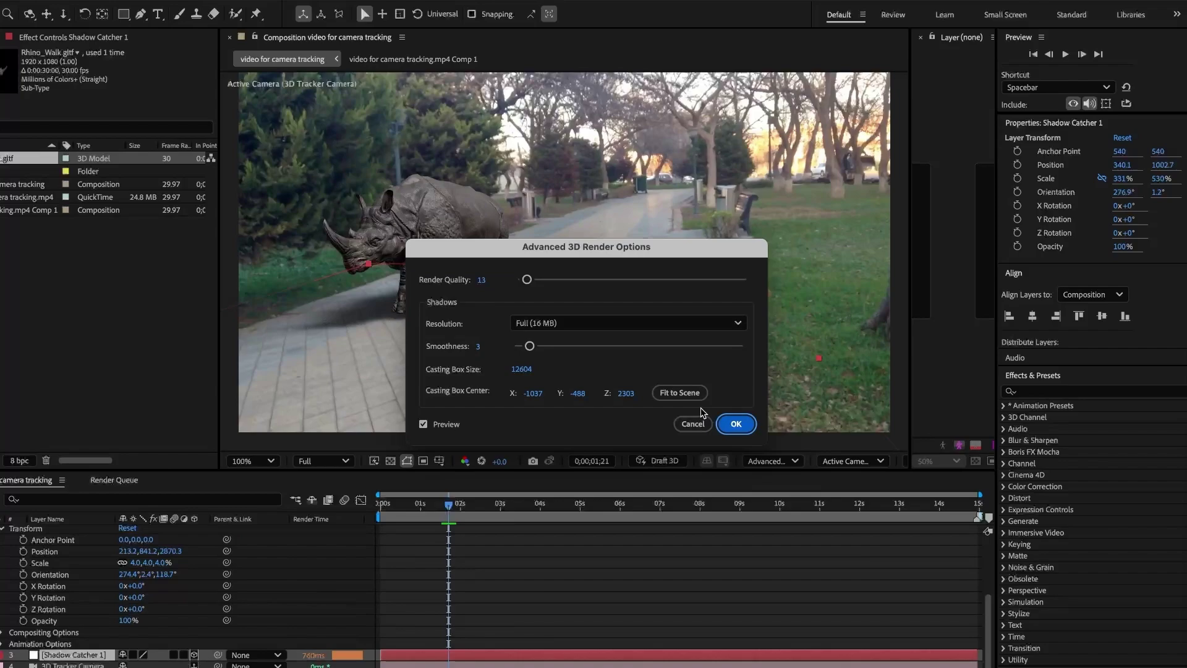
{"action": "left_click", "coordinate": [681, 392]}
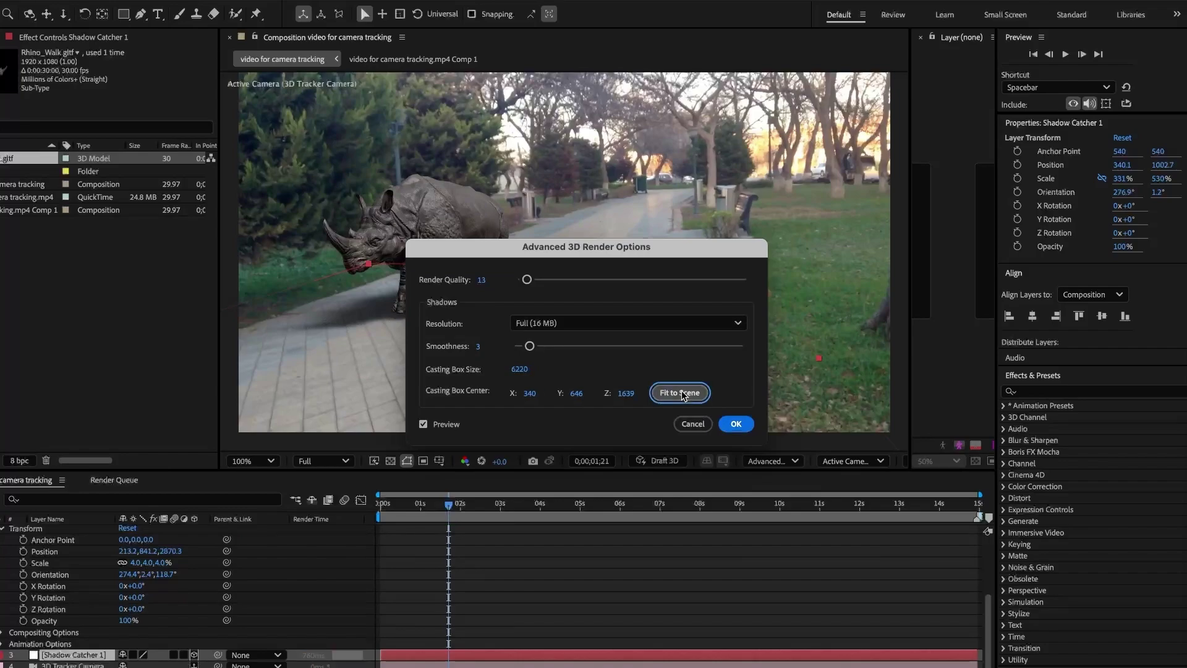
{"action": "left_click", "coordinate": [737, 424]}
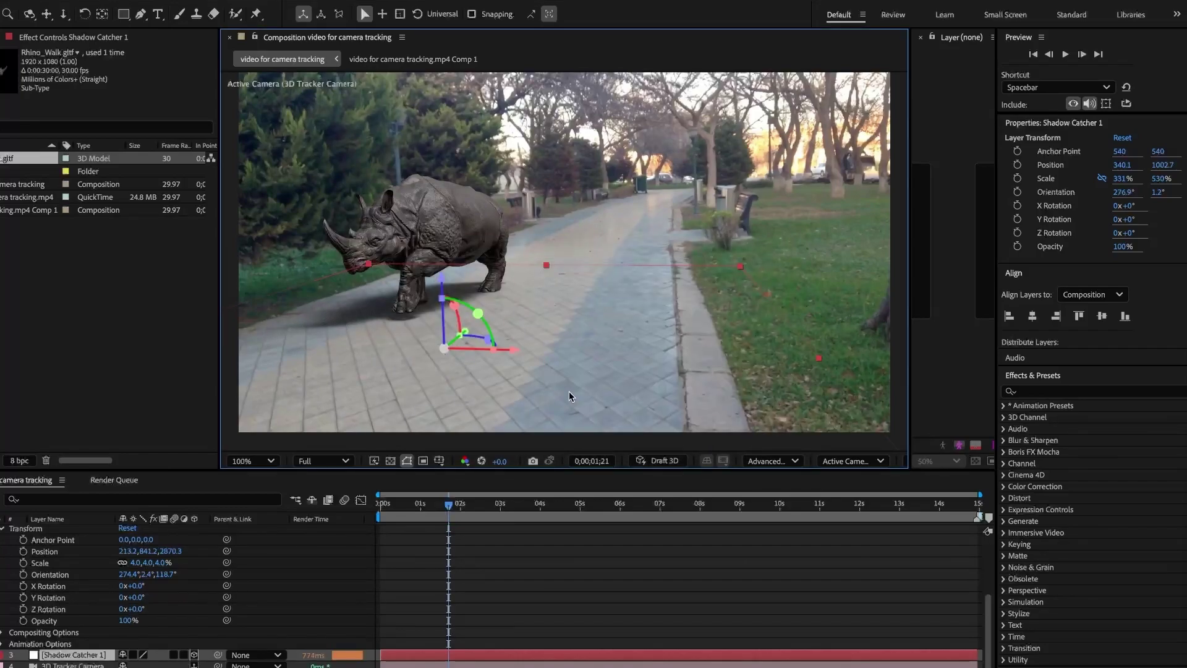
Set the rhino's Animation Options to its embedded CINEMA_4D walk clip and scrub to preview it
{"action": "scroll", "coordinate": [70, 616], "scroll_direction": "up", "scroll_amount": 3}
{"action": "scroll", "coordinate": [70, 615], "scroll_direction": "down", "scroll_amount": 2}
{"action": "left_click", "coordinate": [2, 653]}
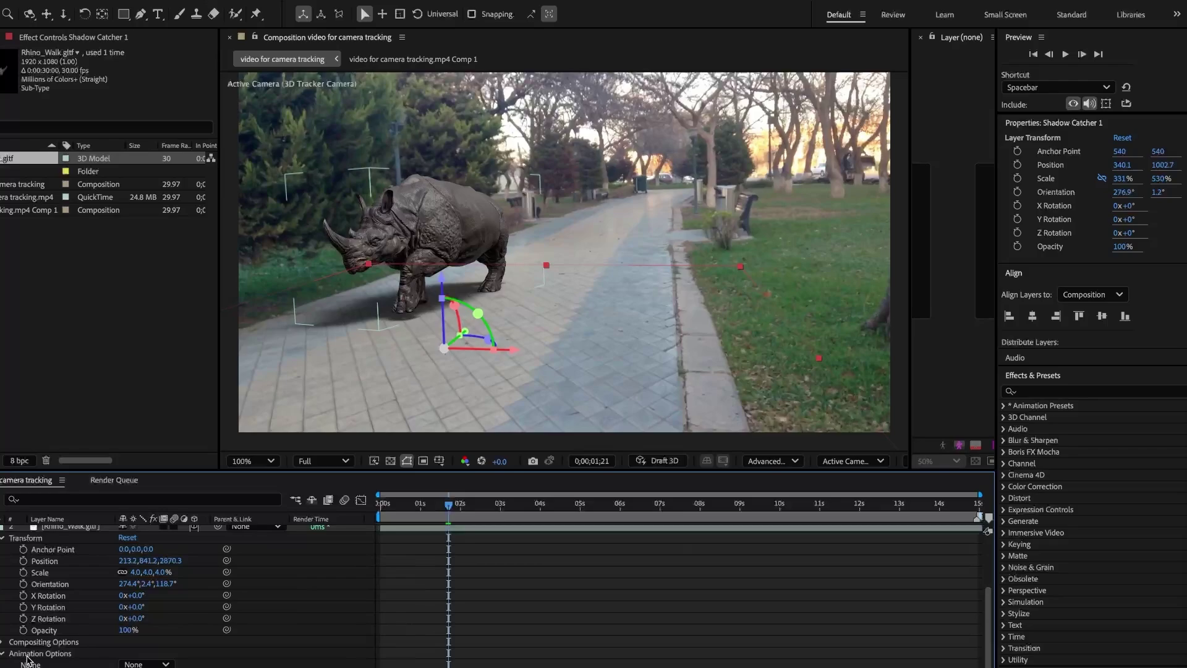
{"action": "scroll", "coordinate": [68, 654], "scroll_direction": "down", "scroll_amount": 2}
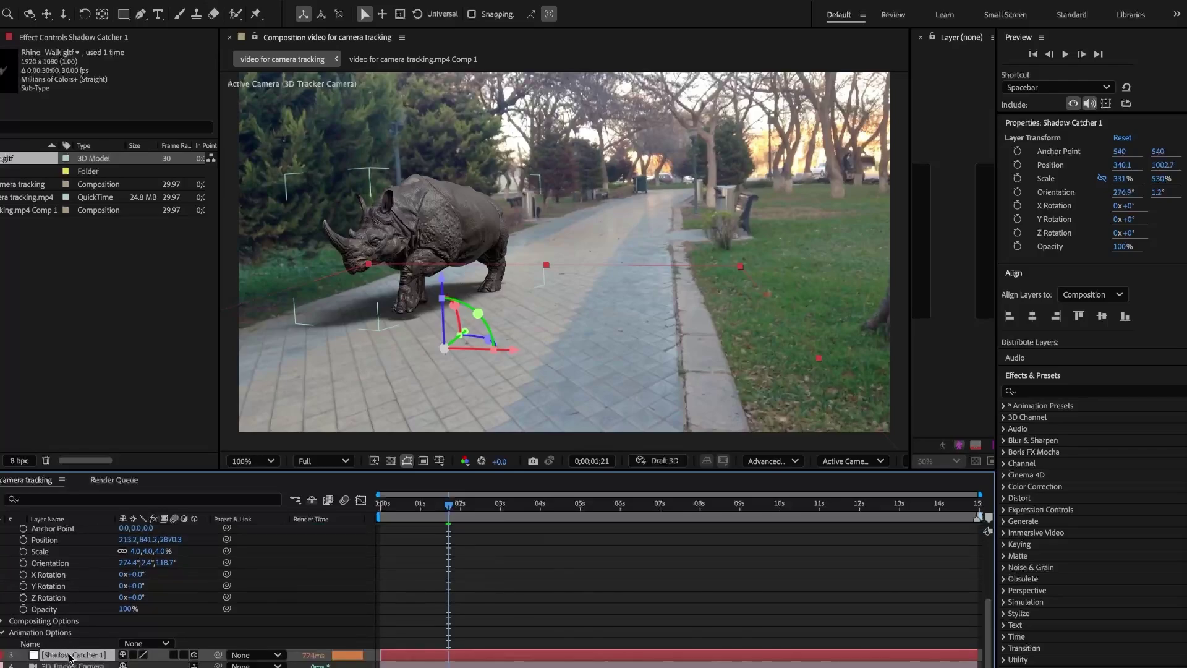
{"action": "left_click", "coordinate": [167, 643]}
{"action": "left_click", "coordinate": [162, 666]}
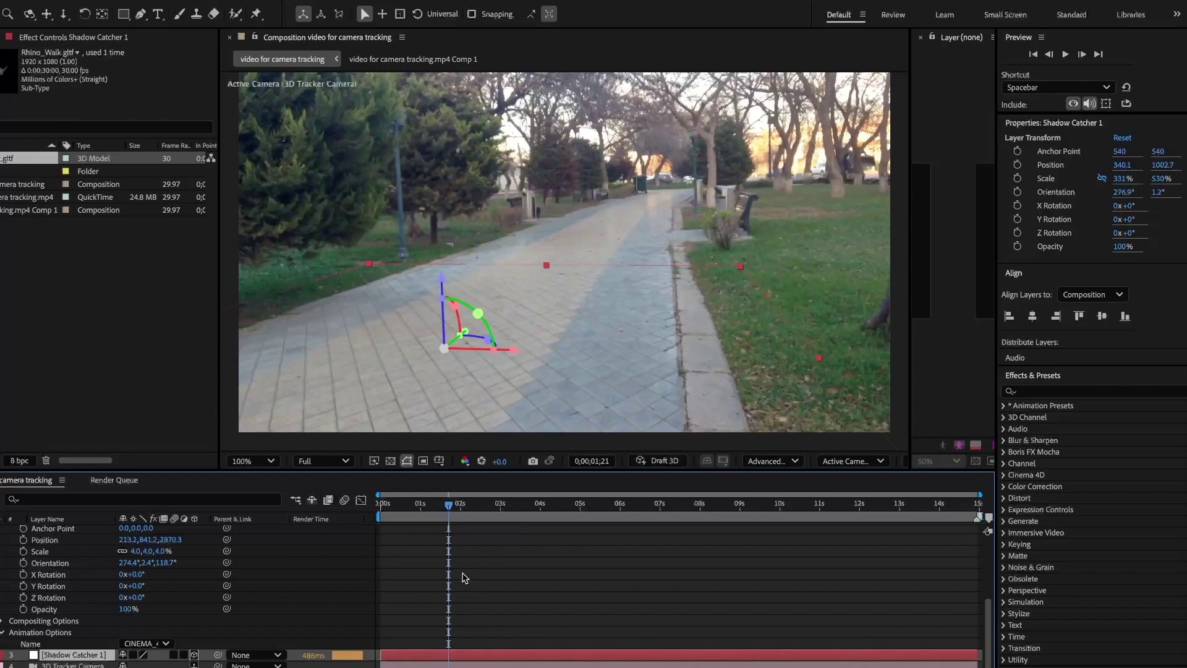
{"action": "mouse_move", "coordinate": [449, 509]}
{"action": "left_mouse_down"}
{"action": "mouse_move", "coordinate": [380, 517]}
{"action": "mouse_move", "coordinate": [429, 518]}
{"action": "left_mouse_up"}
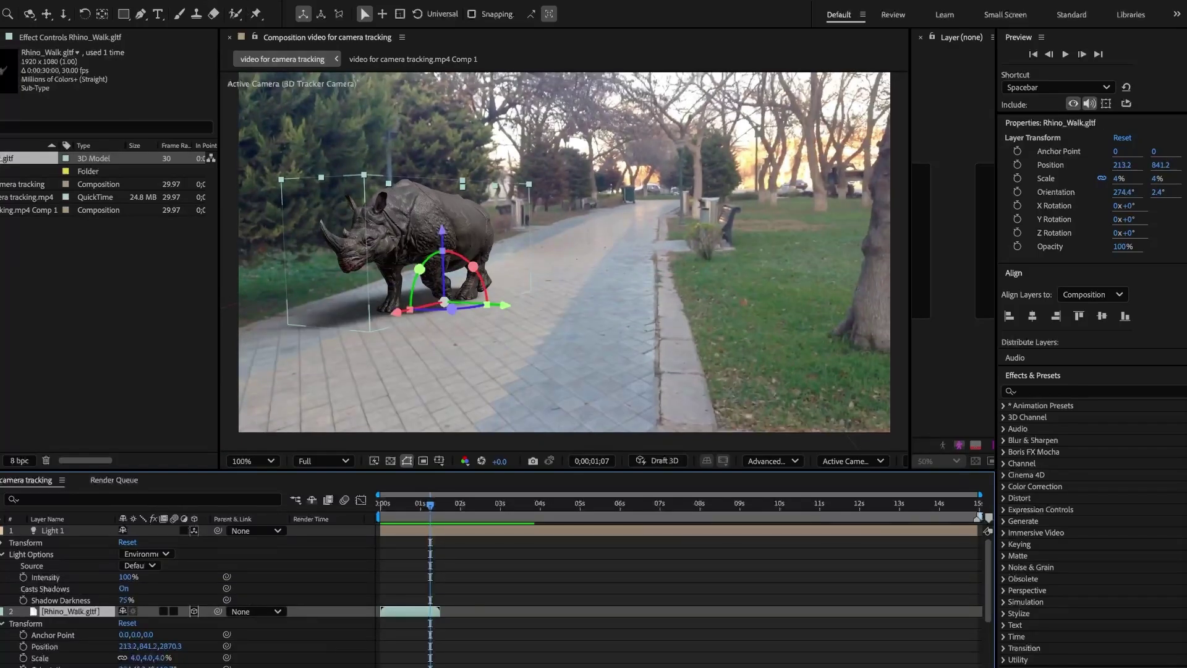
Enable Time Remapping on the rhino layer and extend its out point to about nine seconds
{"action": "left_click", "coordinate": [194, 0]}
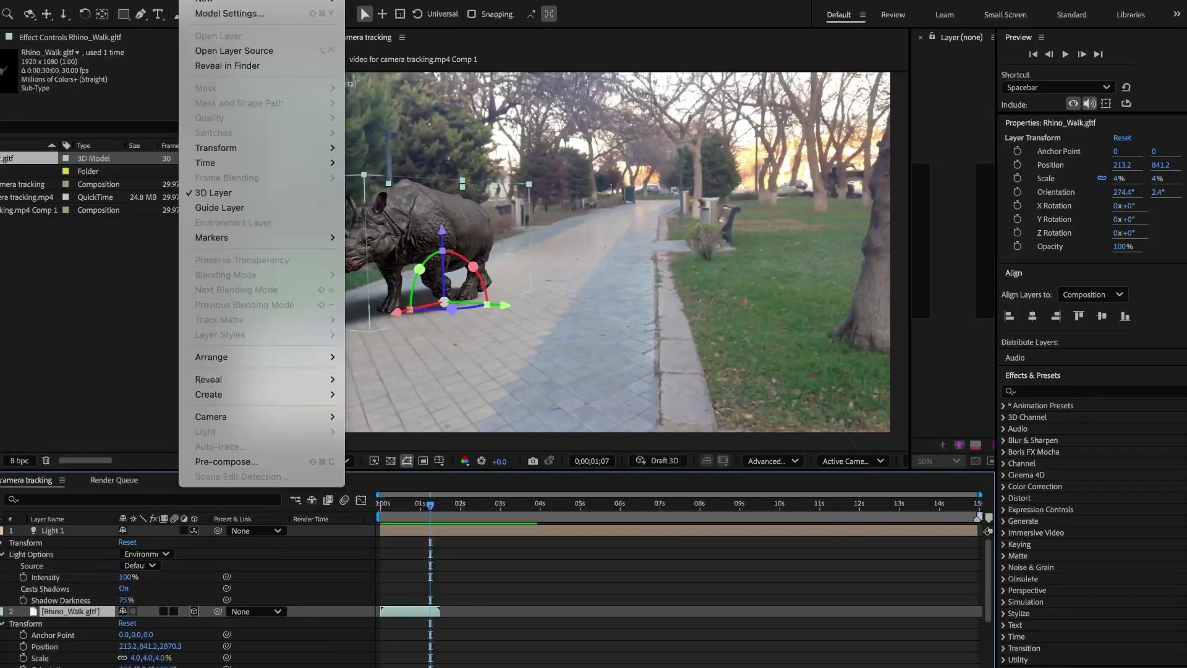
{"action": "mouse_move", "coordinate": [273, 163]}
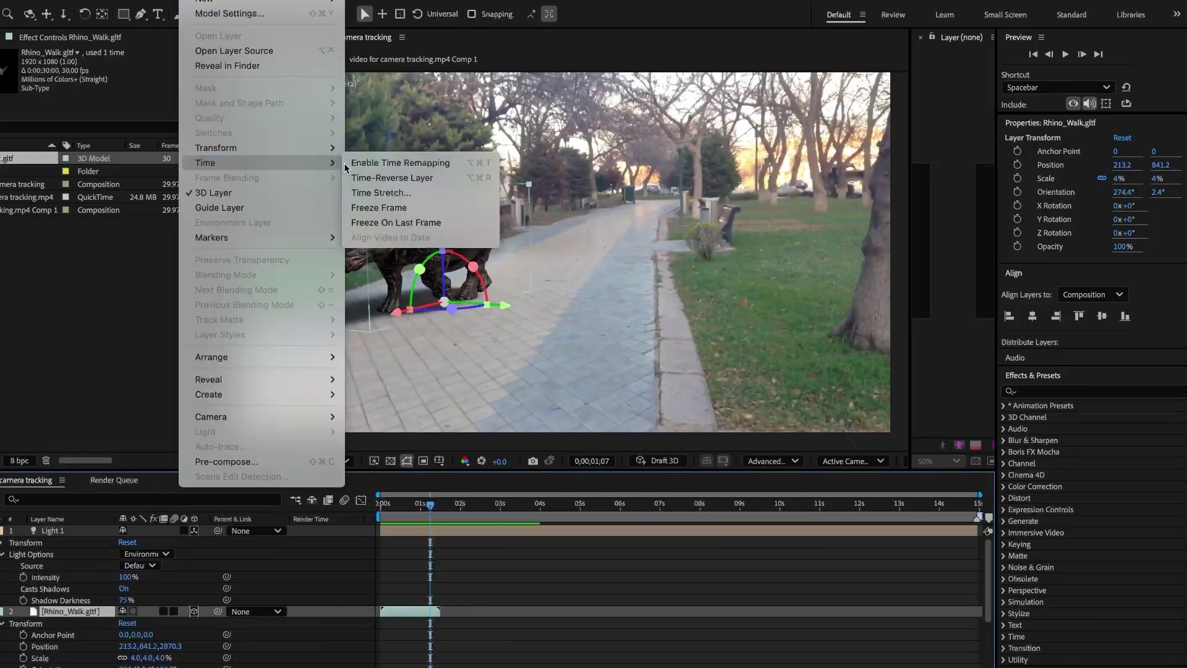
{"action": "left_click", "coordinate": [389, 162]}
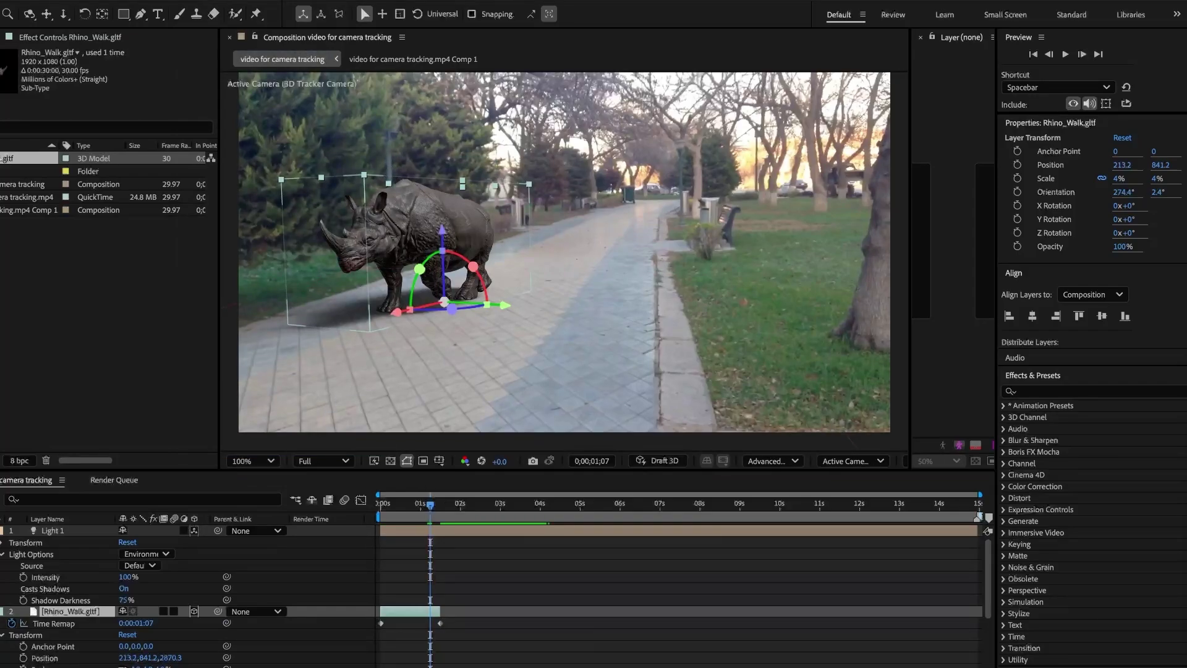
{"action": "left_click_drag", "start_coordinate": [443, 615], "coordinate": [747, 615]}
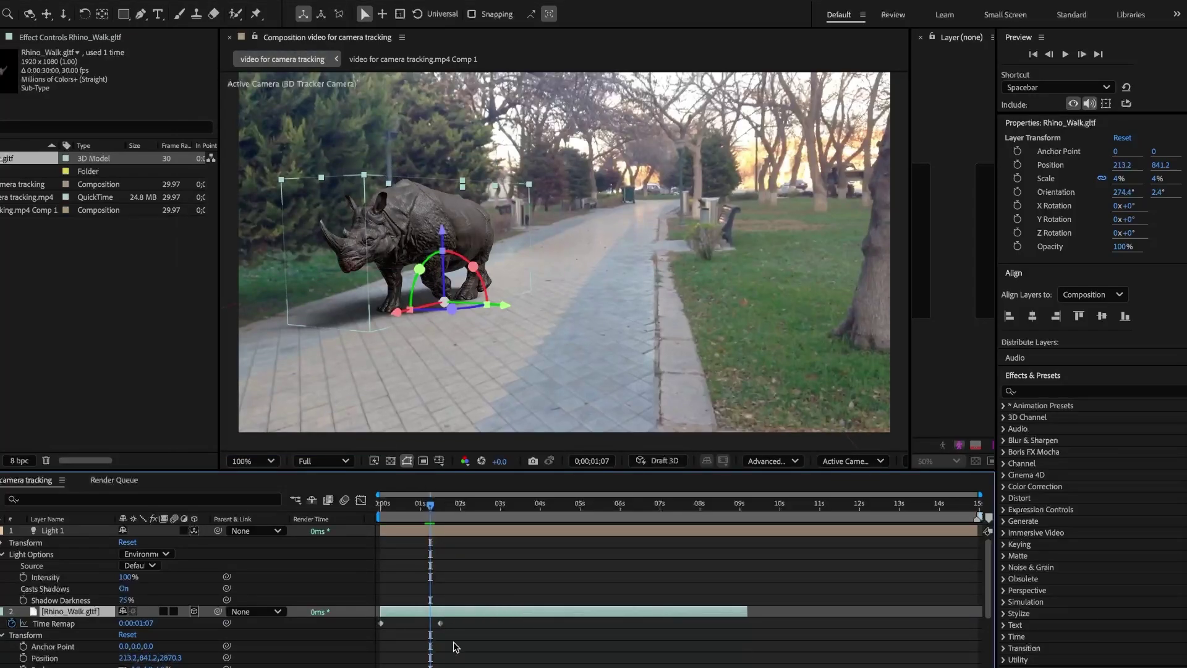
Paste the two Time Remap walk keyframes at 1;16 and later cycle ends, looping about six seconds
{"action": "left_click_drag", "start_coordinate": [455, 626], "coordinate": [375, 628]}
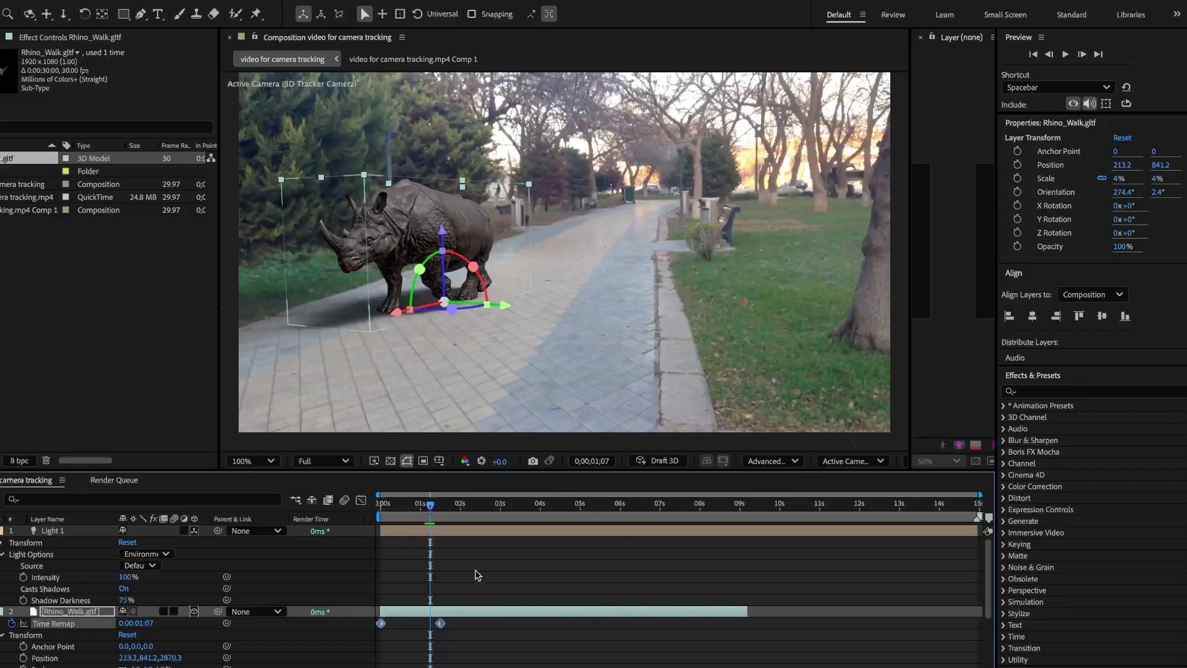
{"action": "left_click_drag", "start_coordinate": [981, 495], "coordinate": [622, 495]}
{"action": "left_click_drag", "start_coordinate": [505, 504], "coordinate": [549, 550]}
{"action": "key", "text": "super+v"}
{"action": "key", "text": "space"}
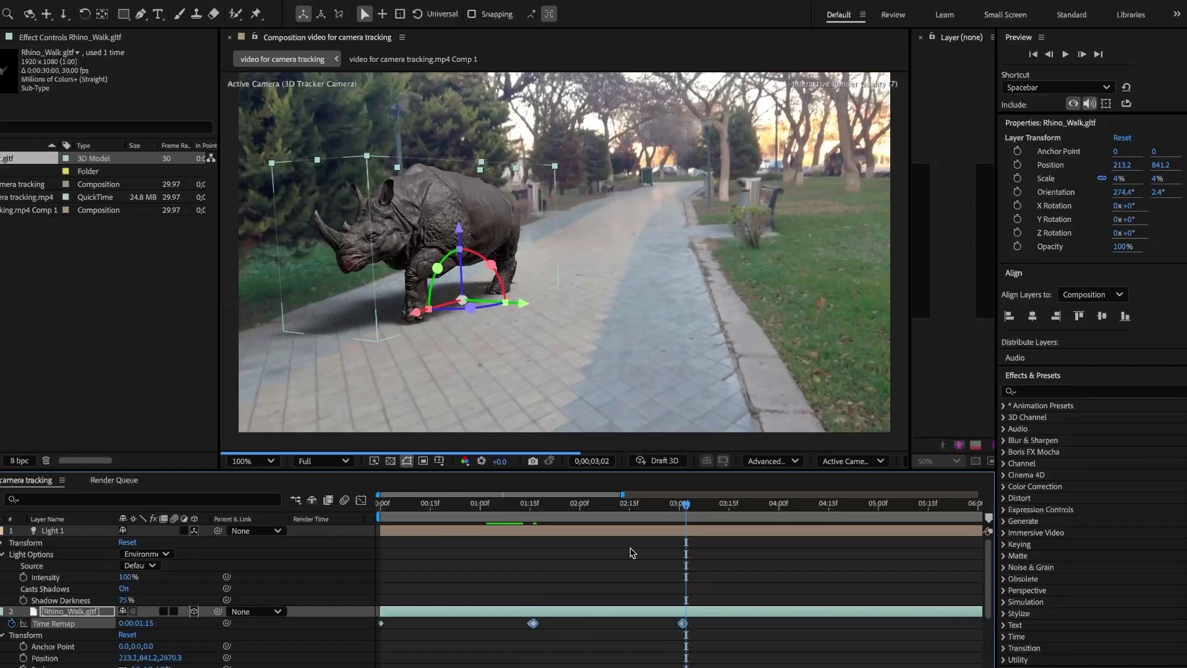
{"action": "key", "text": "ctrl+v"}
{"action": "left_click_drag", "start_coordinate": [623, 495], "coordinate": [923, 496]}
{"action": "left_click_drag", "start_coordinate": [513, 506], "coordinate": [584, 576]}
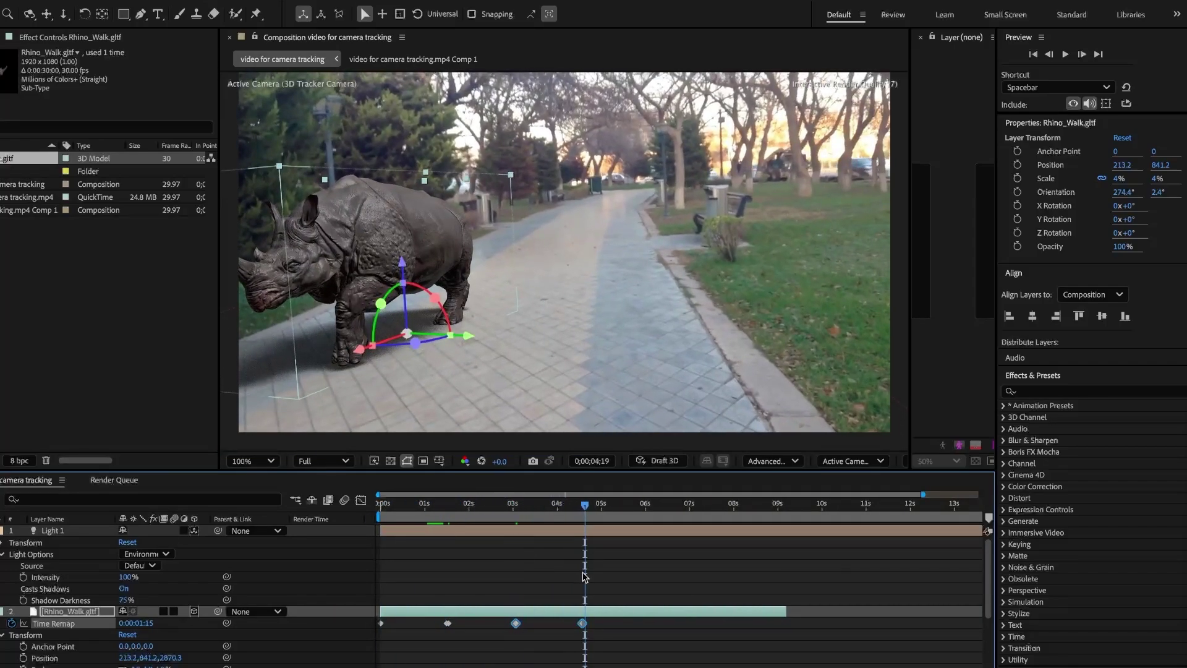
{"action": "left_click_drag", "start_coordinate": [380, 496], "coordinate": [505, 495]}
{"action": "left_click_drag", "start_coordinate": [923, 495], "coordinate": [594, 522]}
{"action": "left_click_drag", "start_coordinate": [505, 494], "coordinate": [893, 598]}
{"action": "scroll", "coordinate": [163, 598], "scroll_direction": "down", "scroll_amount": 2}
Keyframe the rhino's Position at 0:00 and drag it forward along its X axis at 6;03
{"action": "left_click", "coordinate": [23, 619]}
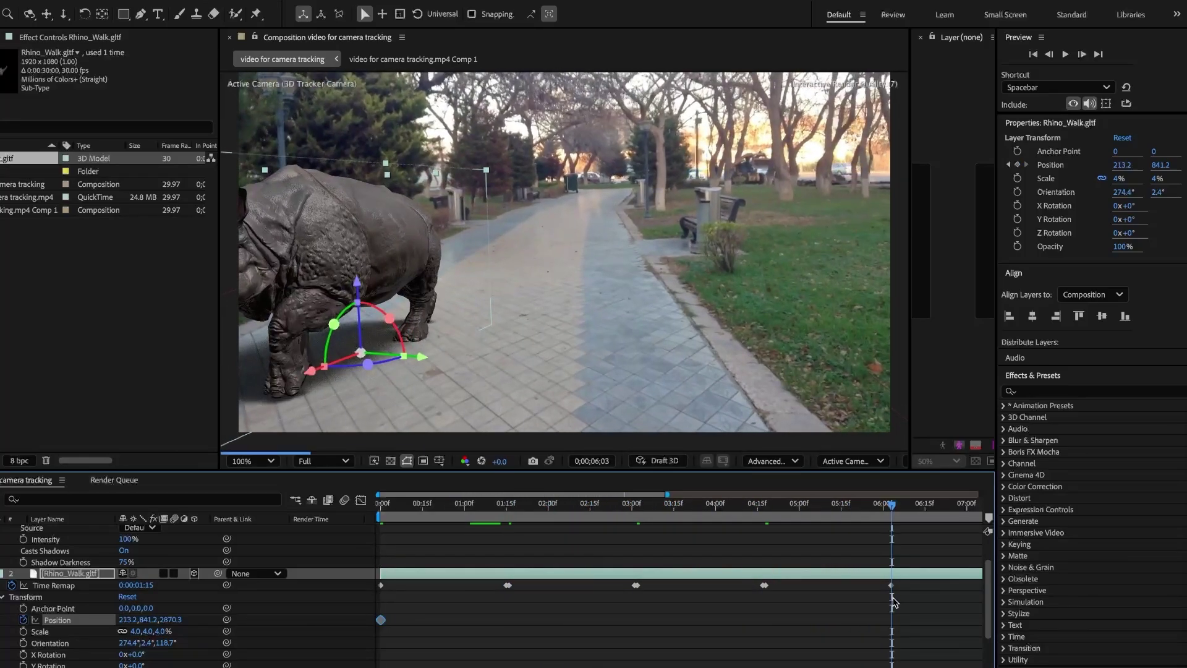
{"action": "scroll", "coordinate": [357, 381], "scroll_direction": "down", "scroll_amount": 3}
{"action": "left_click_drag", "start_coordinate": [483, 295], "coordinate": [313, 366]}
{"action": "scroll", "coordinate": [560, 277], "scroll_direction": "up", "scroll_amount": 2}
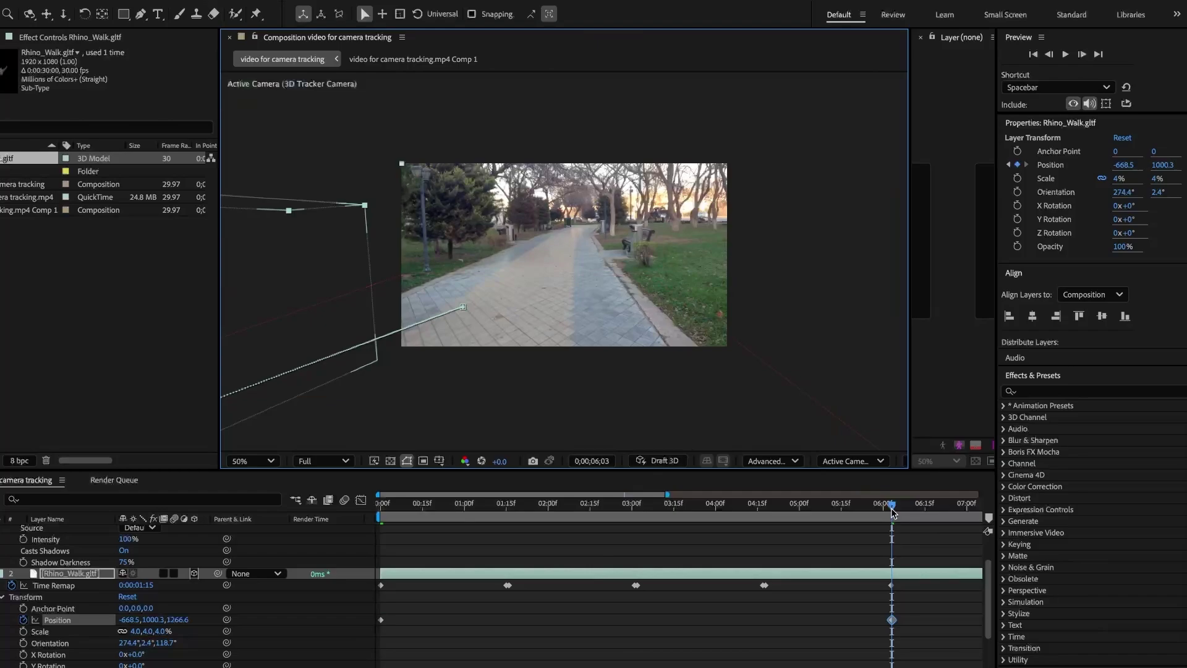
Preview the animation with Draft 3D rendering turned on
{"action": "left_click_drag", "start_coordinate": [891, 510], "coordinate": [381, 529]}
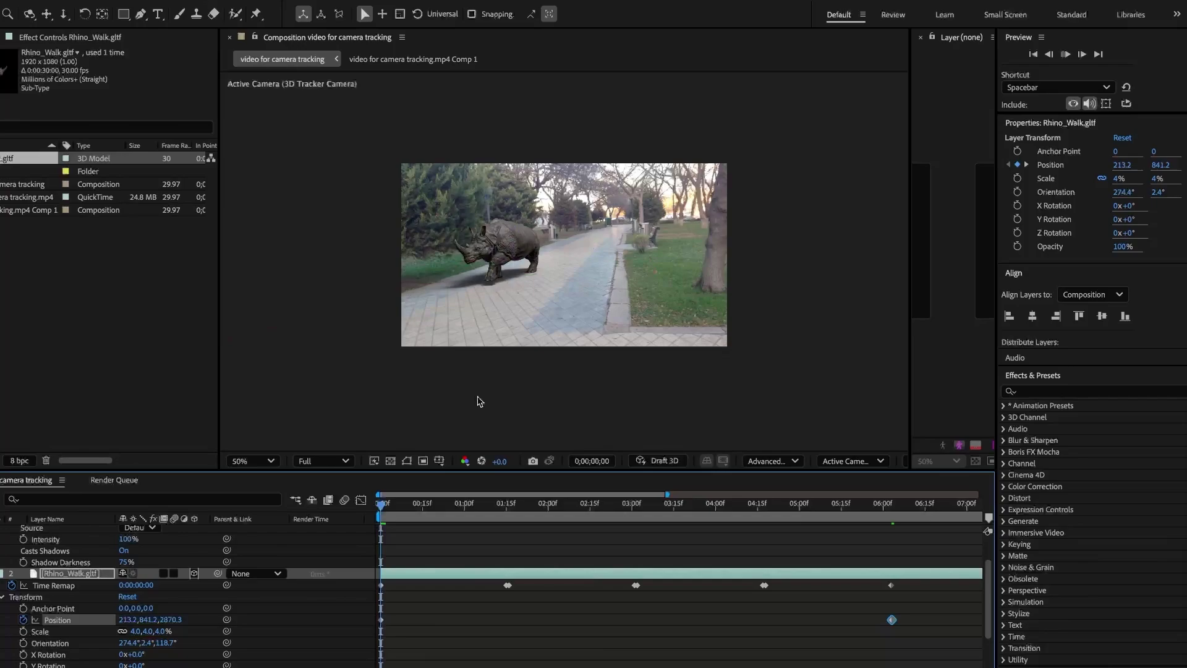
{"action": "key", "text": "space"}
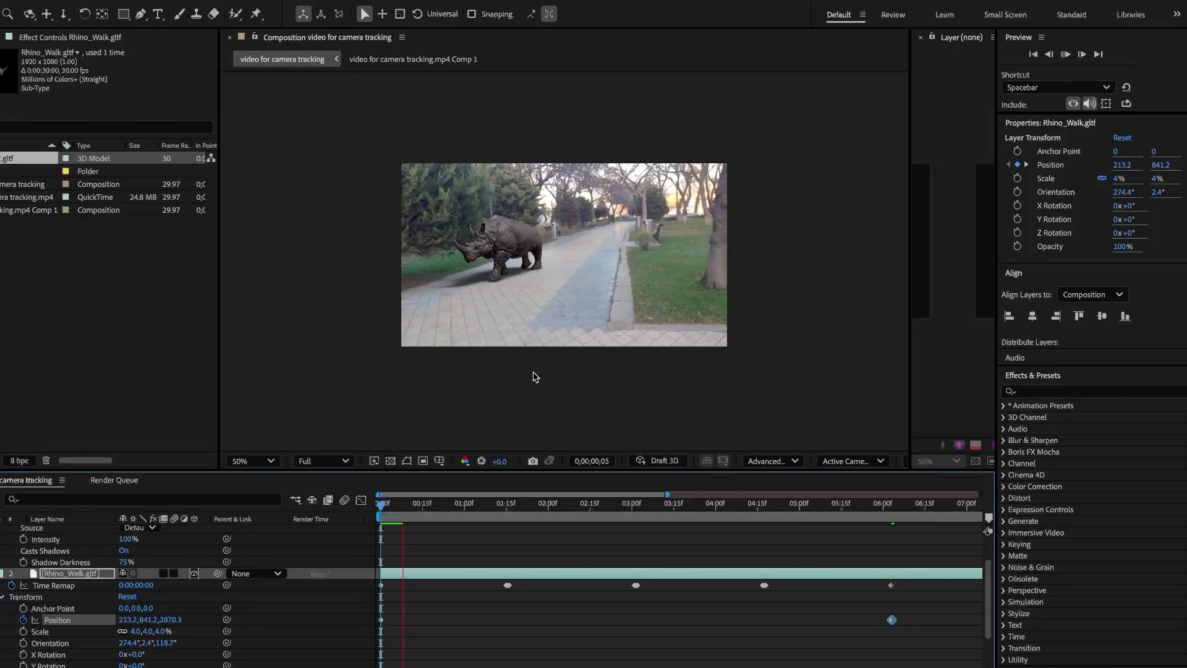
{"action": "left_click", "coordinate": [654, 458]}
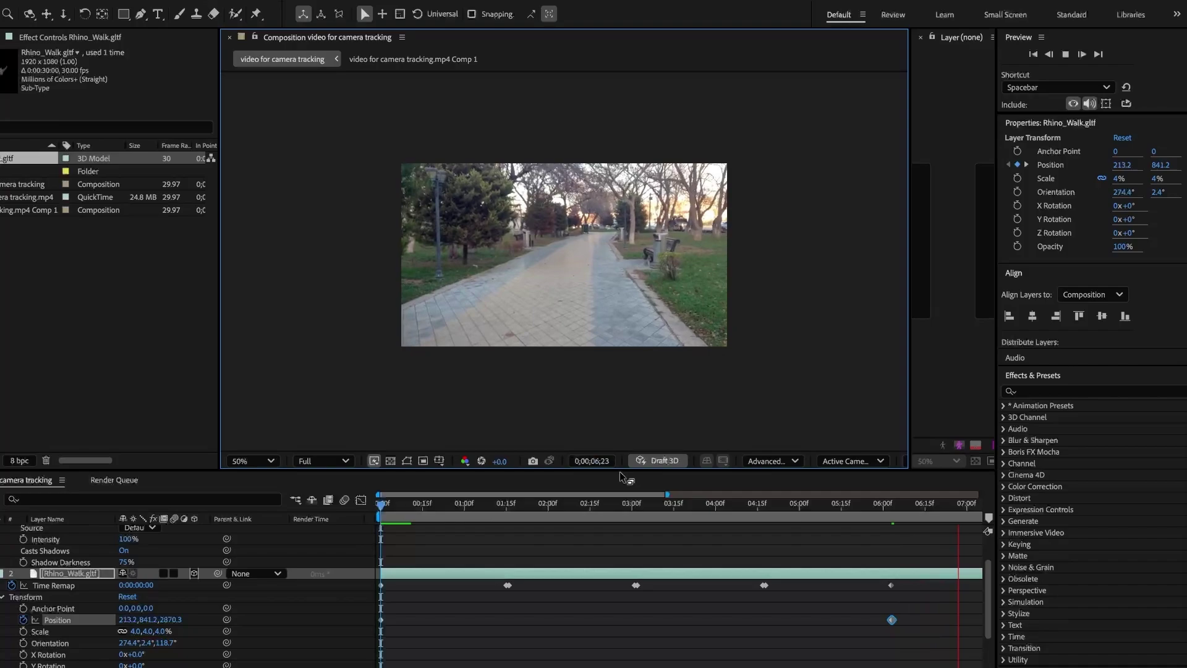
{"action": "left_click_drag", "start_coordinate": [682, 504], "coordinate": [507, 539]}
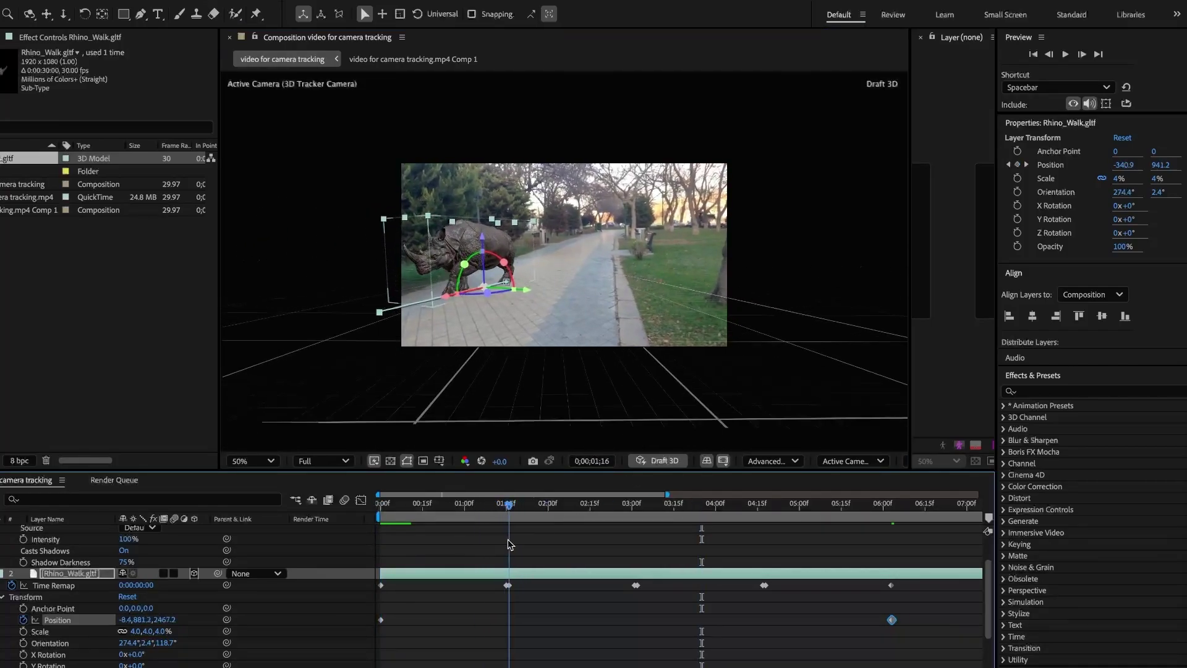
Merge the doubled Time Remap keyframes at the loop joins near 1;15, 3;02 and 4;18
{"action": "left_click_drag", "start_coordinate": [380, 495], "coordinate": [427, 495]}
{"action": "left_click_drag", "start_coordinate": [666, 495], "coordinate": [471, 495]}
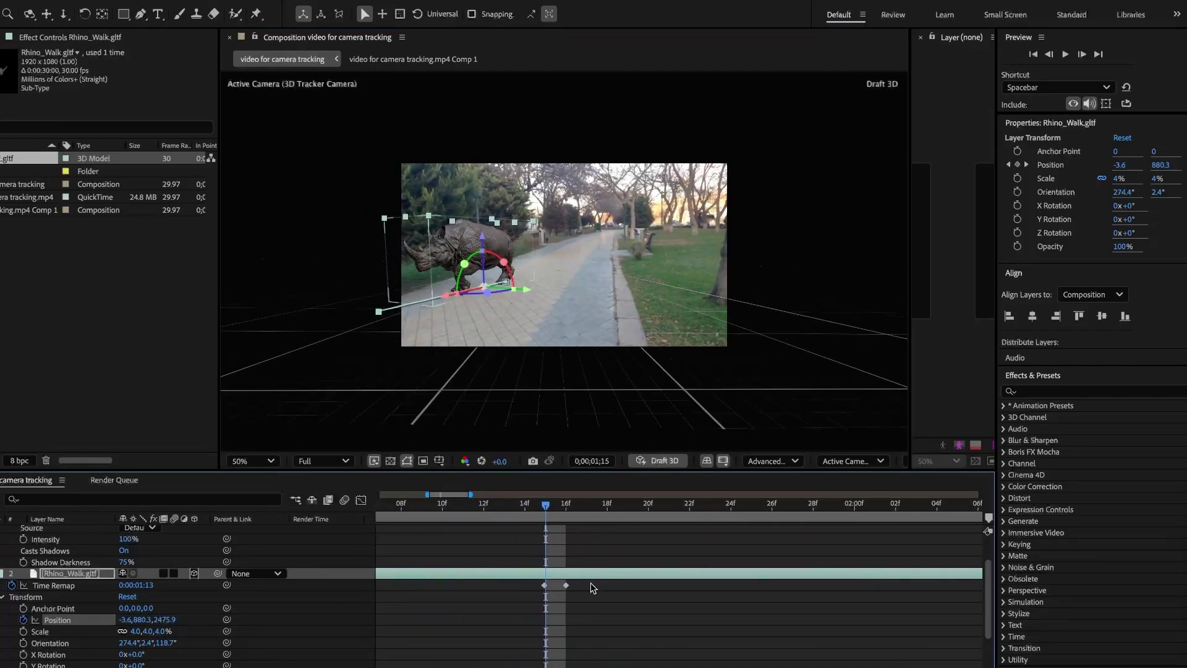
{"action": "left_click_drag", "start_coordinate": [566, 586], "coordinate": [553, 586]}
{"action": "left_click_drag", "start_coordinate": [546, 506], "coordinate": [842, 585]}
{"action": "left_click_drag", "start_coordinate": [471, 494], "coordinate": [692, 495]}
{"action": "left_click_drag", "start_coordinate": [548, 586], "coordinate": [545, 586]}
{"action": "left_click_drag", "start_coordinate": [689, 586], "coordinate": [685, 586]}
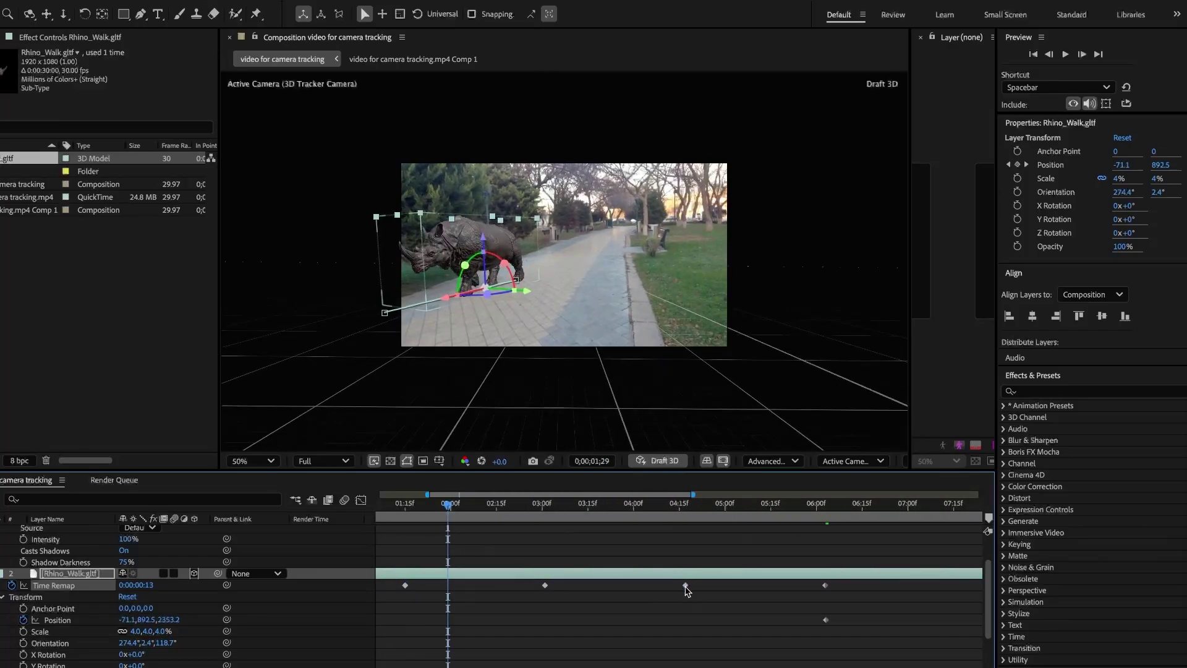
{"action": "left_click_drag", "start_coordinate": [447, 506], "coordinate": [390, 507]}
{"action": "left_click_drag", "start_coordinate": [427, 494], "coordinate": [378, 495]}
Preview the looping walk from the first frame
{"action": "scroll", "coordinate": [494, 309], "scroll_direction": "up", "scroll_amount": 1}
{"action": "left_click_drag", "start_coordinate": [485, 506], "coordinate": [369, 520]}
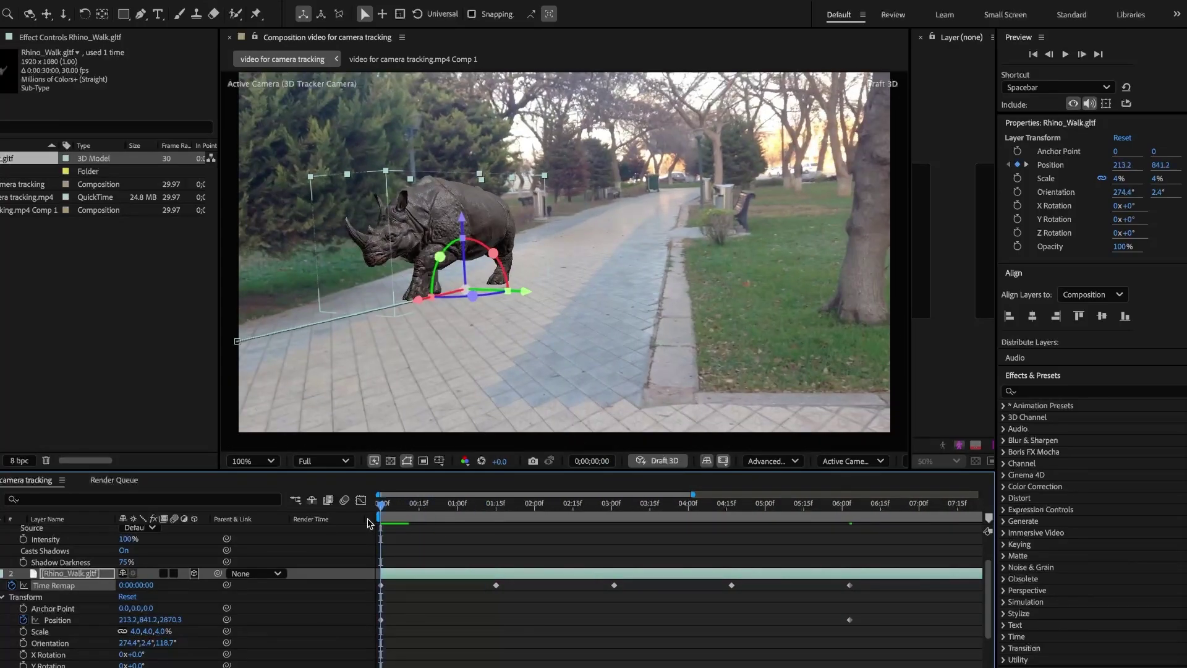
{"action": "key", "text": "space"}
{"action": "key", "text": "space"}
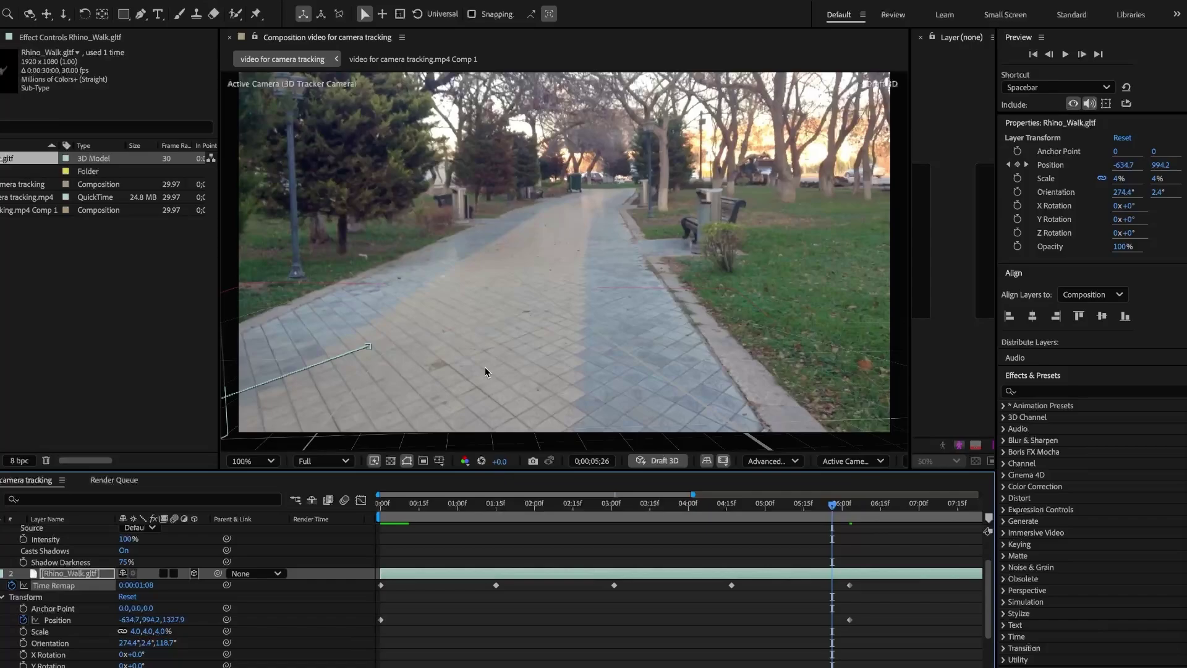
{"action": "scroll", "coordinate": [495, 363], "scroll_direction": "down", "scroll_amount": 2}
{"action": "scroll", "coordinate": [494, 364], "scroll_direction": "down", "scroll_amount": 1}
Push the six-second Position keyframe further along X to -1099.4, 1078.1, 482.7, previewing between adjustments
{"action": "left_click_drag", "start_coordinate": [832, 507], "coordinate": [850, 513]}
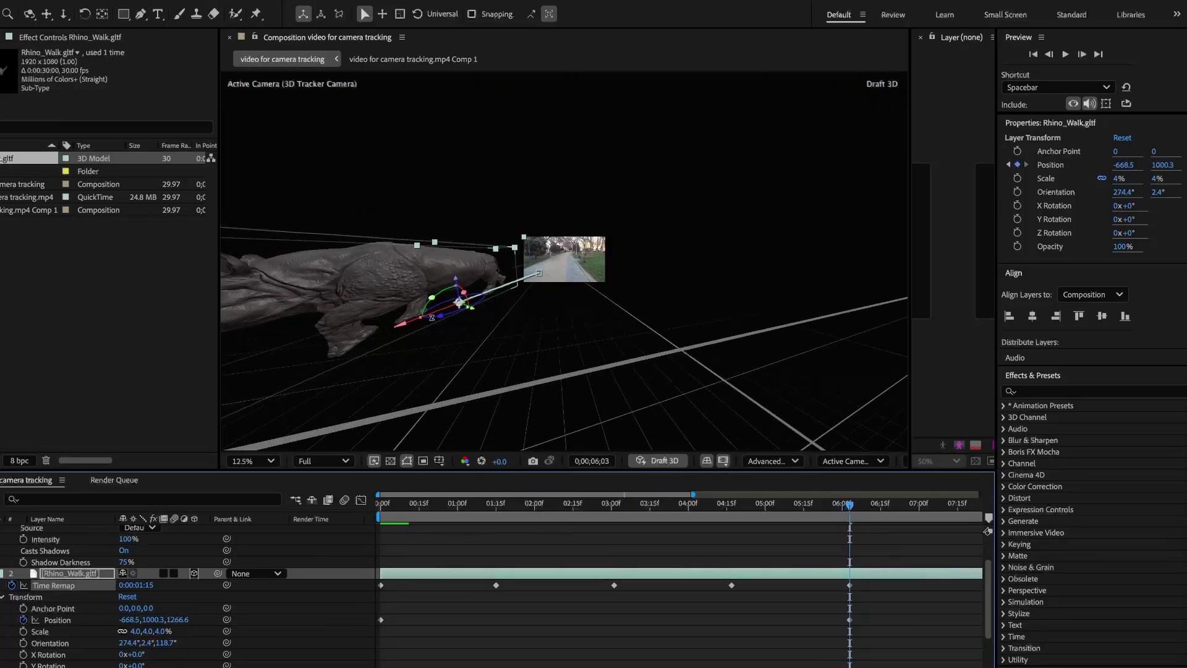
{"action": "left_click_drag", "start_coordinate": [397, 329], "coordinate": [220, 426]}
{"action": "scroll", "coordinate": [463, 350], "scroll_direction": "up", "scroll_amount": 3}
{"action": "left_click_drag", "start_coordinate": [780, 508], "coordinate": [339, 504]}
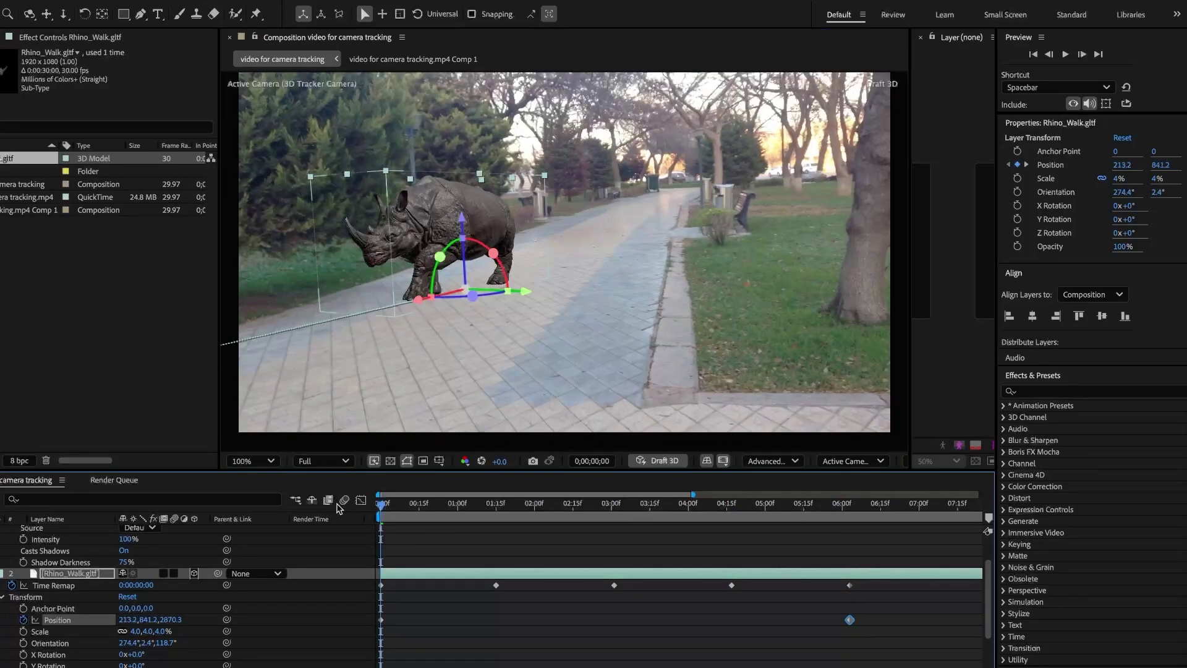
{"action": "key", "text": "space"}
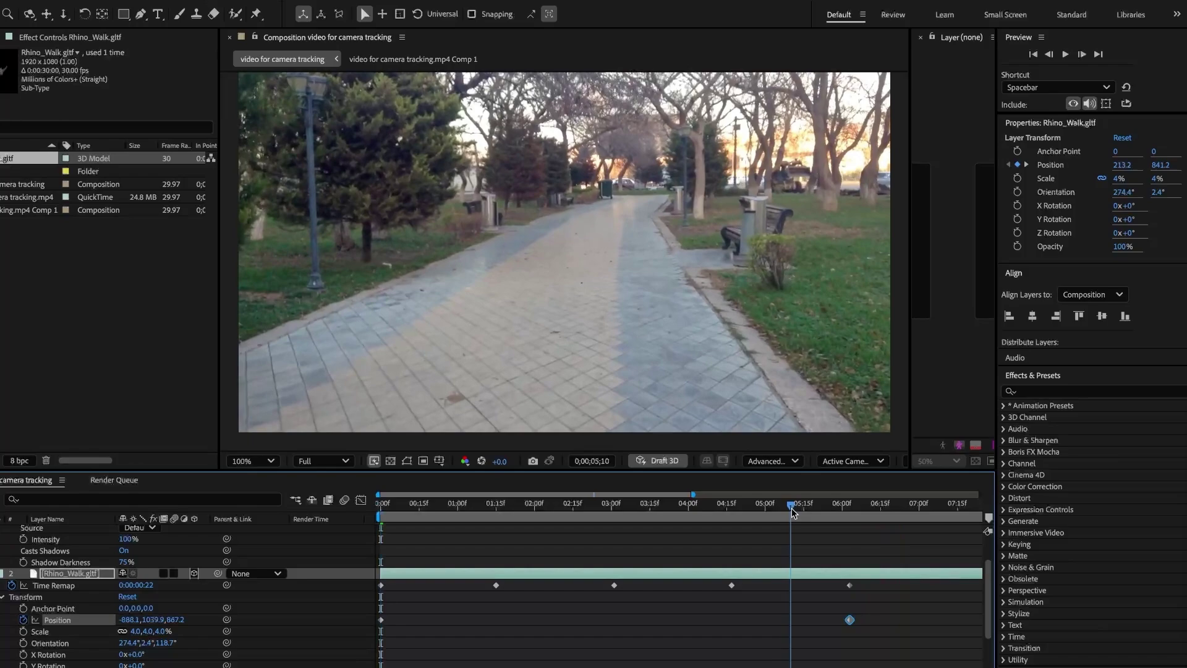
{"action": "key", "text": "space"}
{"action": "scroll", "coordinate": [579, 348], "scroll_direction": "down", "scroll_amount": 5}
{"action": "left_click_drag", "start_coordinate": [335, 344], "coordinate": [176, 456]}
Switch the viewer to 2 Views with Top and drag the rhino's 6;03 position farther down the walkway
{"action": "left_click", "coordinate": [930, 460]}
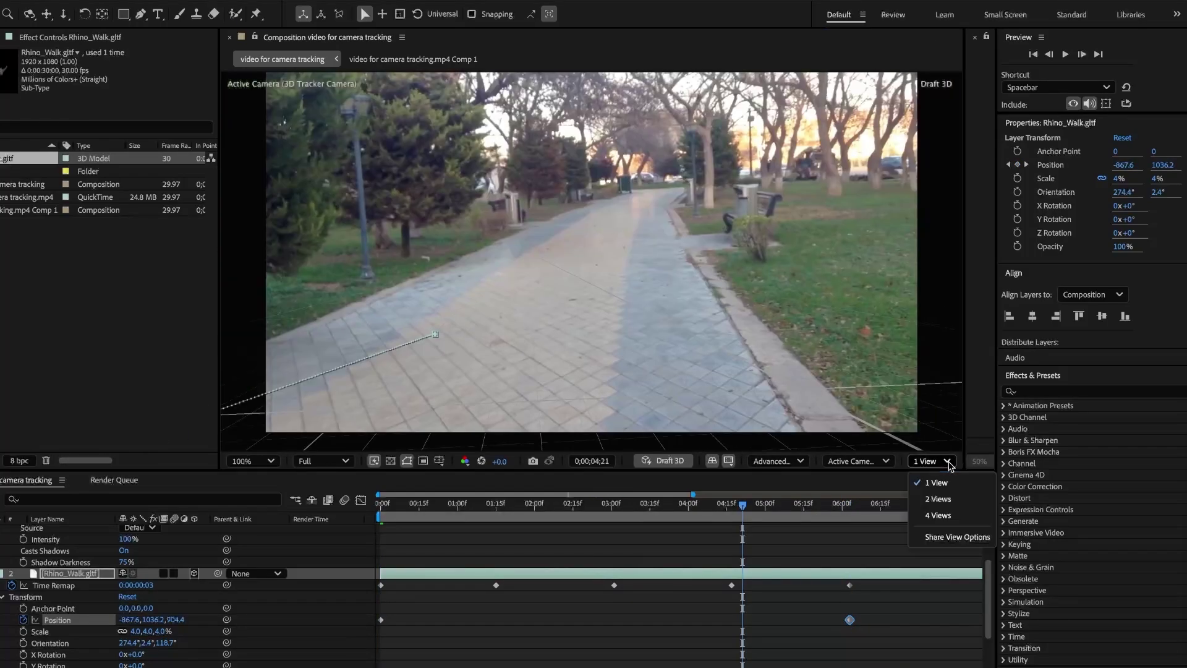
{"action": "left_click", "coordinate": [951, 501]}
{"action": "scroll", "coordinate": [836, 323], "scroll_direction": "up", "scroll_amount": 2}
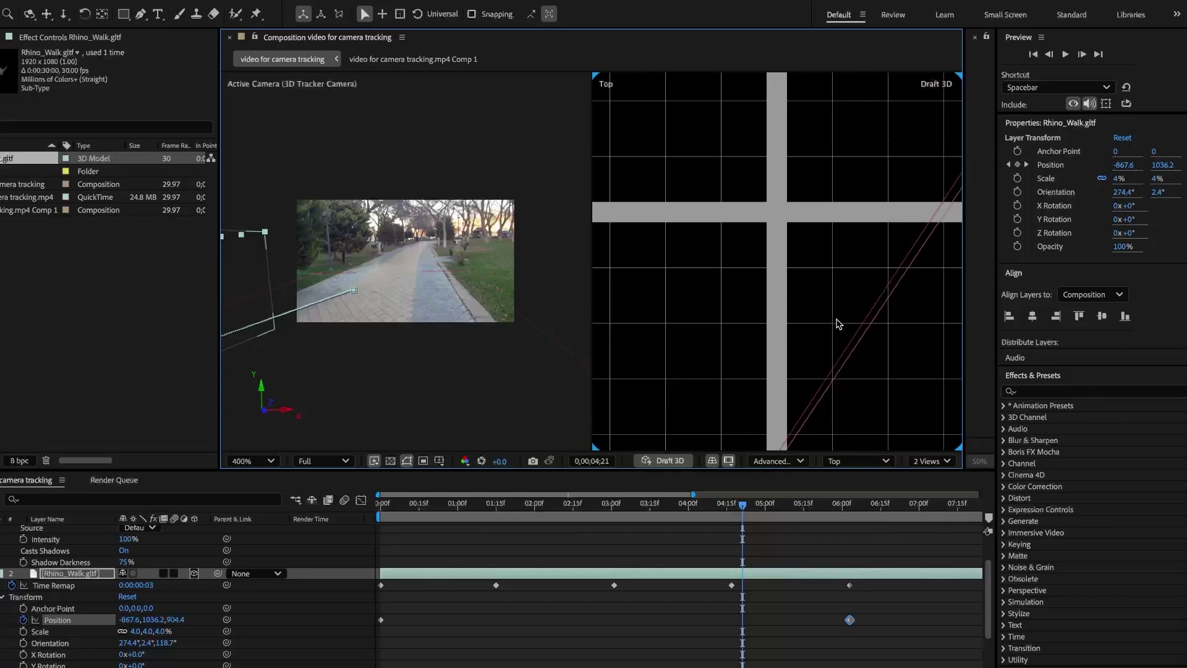
{"action": "scroll", "coordinate": [838, 323], "scroll_direction": "down", "scroll_amount": 8}
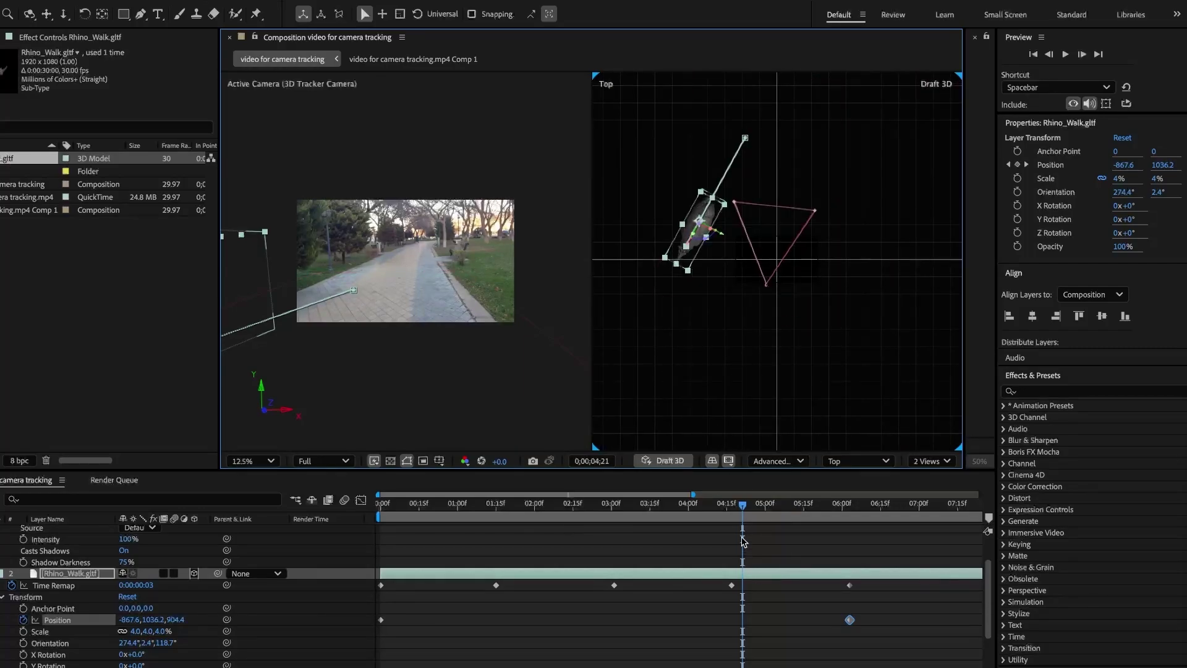
{"action": "left_click_drag", "start_coordinate": [744, 511], "coordinate": [850, 511]}
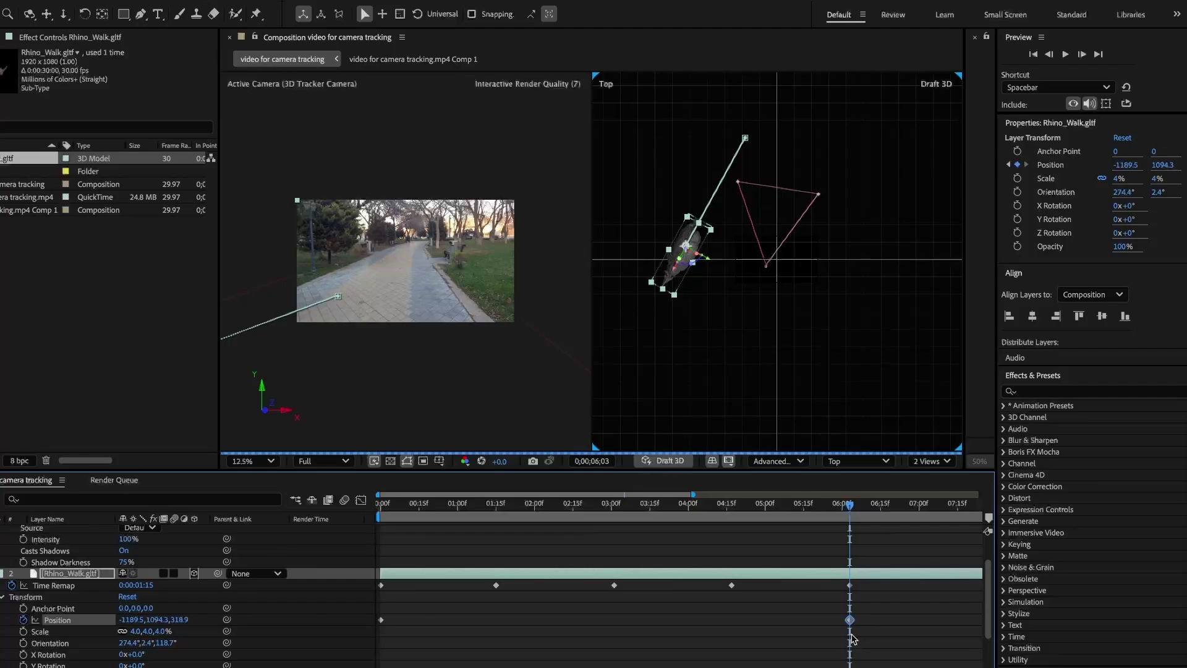
{"action": "left_click_drag", "start_coordinate": [673, 271], "coordinate": [634, 345]}
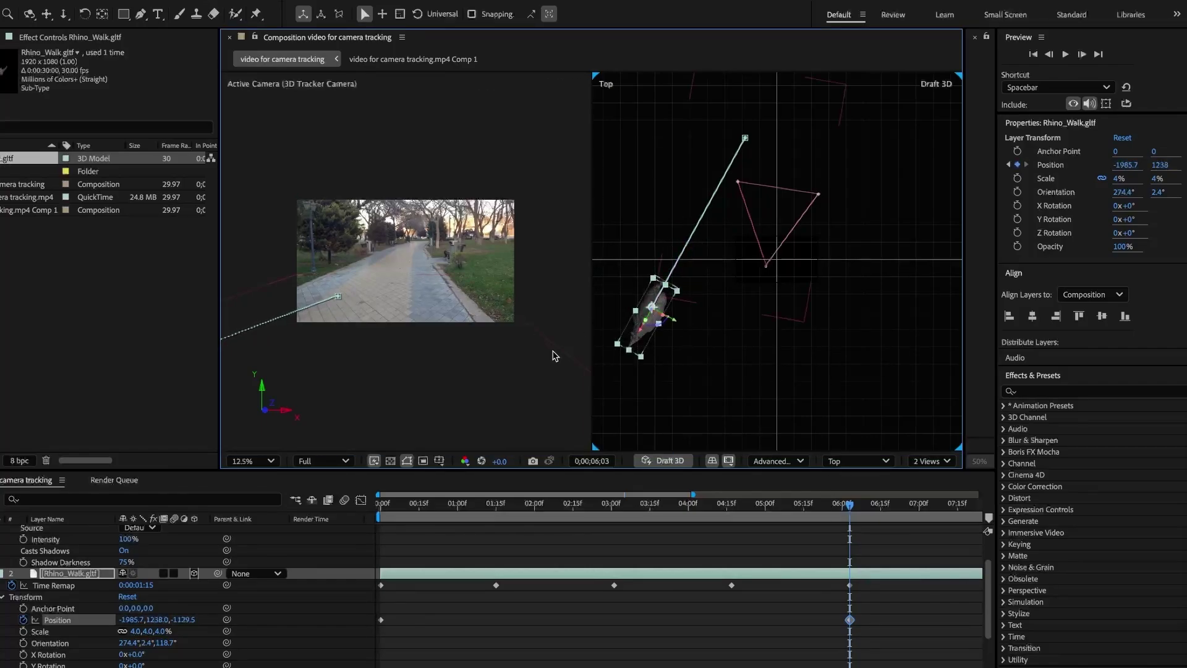
{"action": "left_click", "coordinate": [388, 511]}
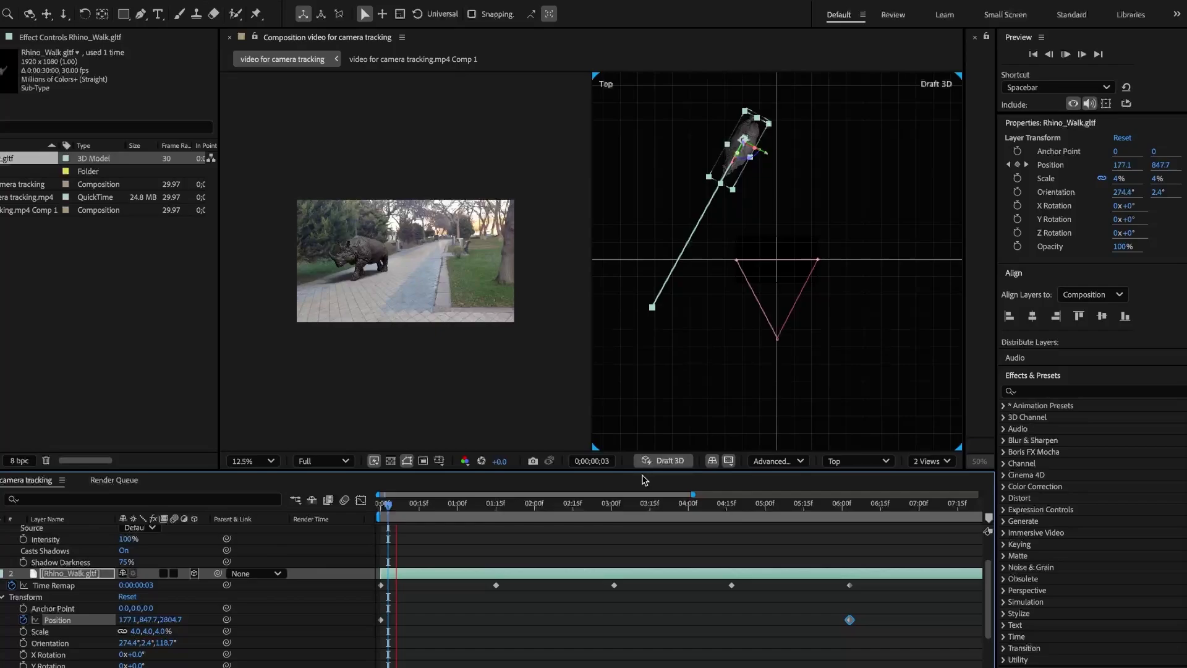
Return to a single camera view and preview the walk from the first frame
{"action": "left_click", "coordinate": [931, 461]}
{"action": "left_click", "coordinate": [945, 485]}
{"action": "scroll", "coordinate": [681, 323], "scroll_direction": "up", "scroll_amount": 3}
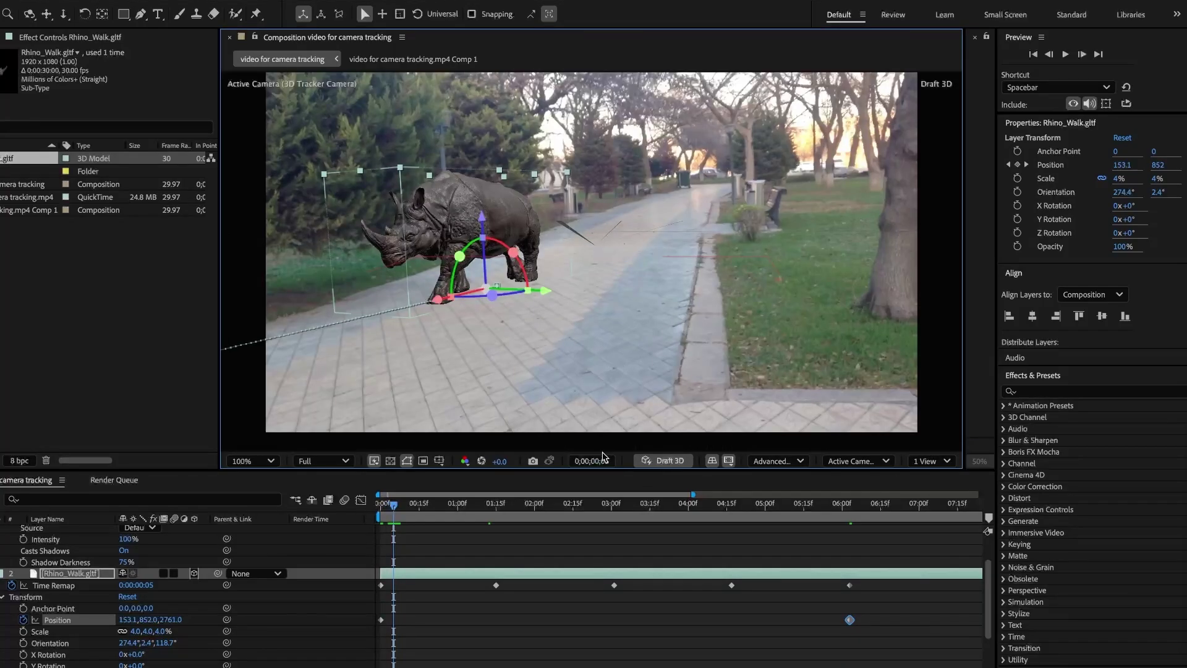
{"action": "mouse_move", "coordinate": [393, 508]}
{"action": "left_mouse_down"}
{"action": "mouse_move", "coordinate": [414, 514]}
{"action": "mouse_move", "coordinate": [379, 514]}
{"action": "left_mouse_up"}
{"action": "key", "text": "space"}
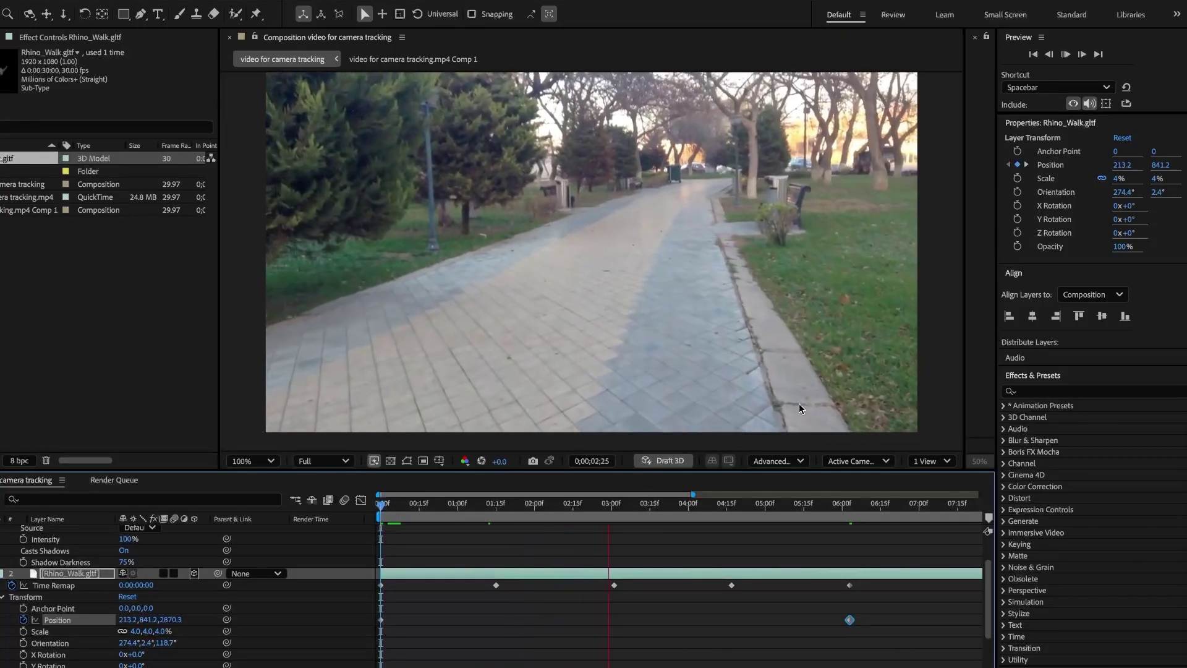
{"action": "key", "text": "space"}
Split the viewer into 2 Views with Top again at the six-second Position keyframe
{"action": "left_click", "coordinate": [932, 460]}
{"action": "left_click", "coordinate": [939, 499]}
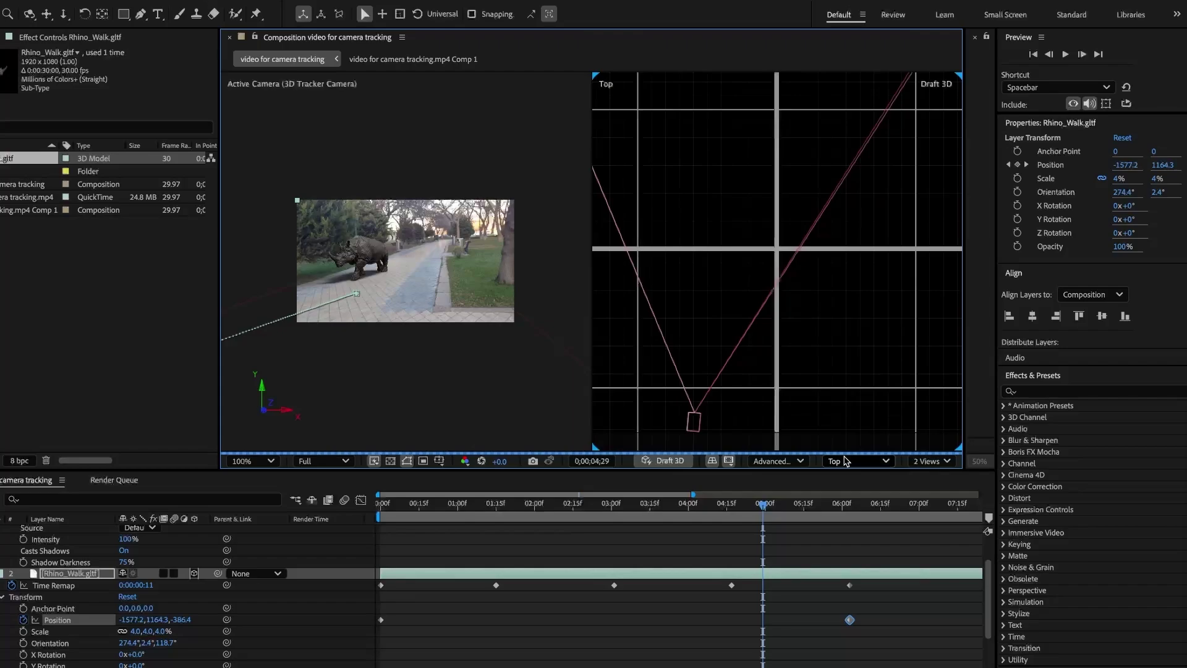
{"action": "scroll", "coordinate": [803, 306], "scroll_direction": "down", "scroll_amount": 3}
{"action": "left_click_drag", "start_coordinate": [819, 507], "coordinate": [849, 537]}
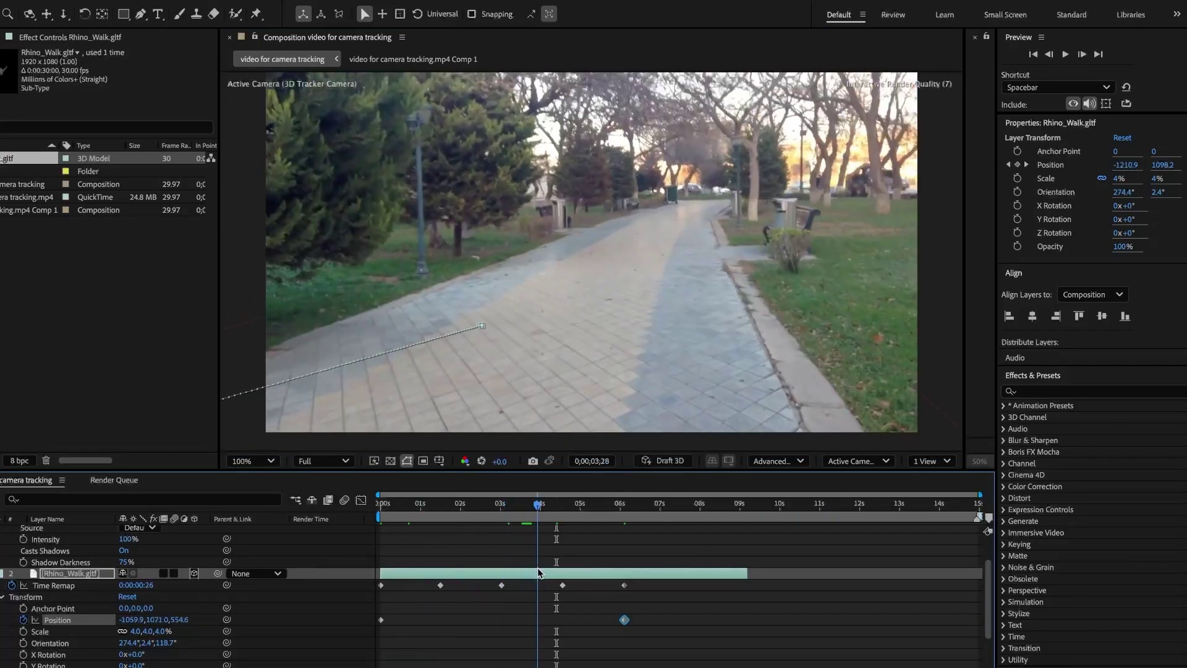
End the work area near 4;13, Trim Comp to Work Area, and return to frame 0
{"action": "left_click_drag", "start_coordinate": [536, 568], "coordinate": [555, 570]}
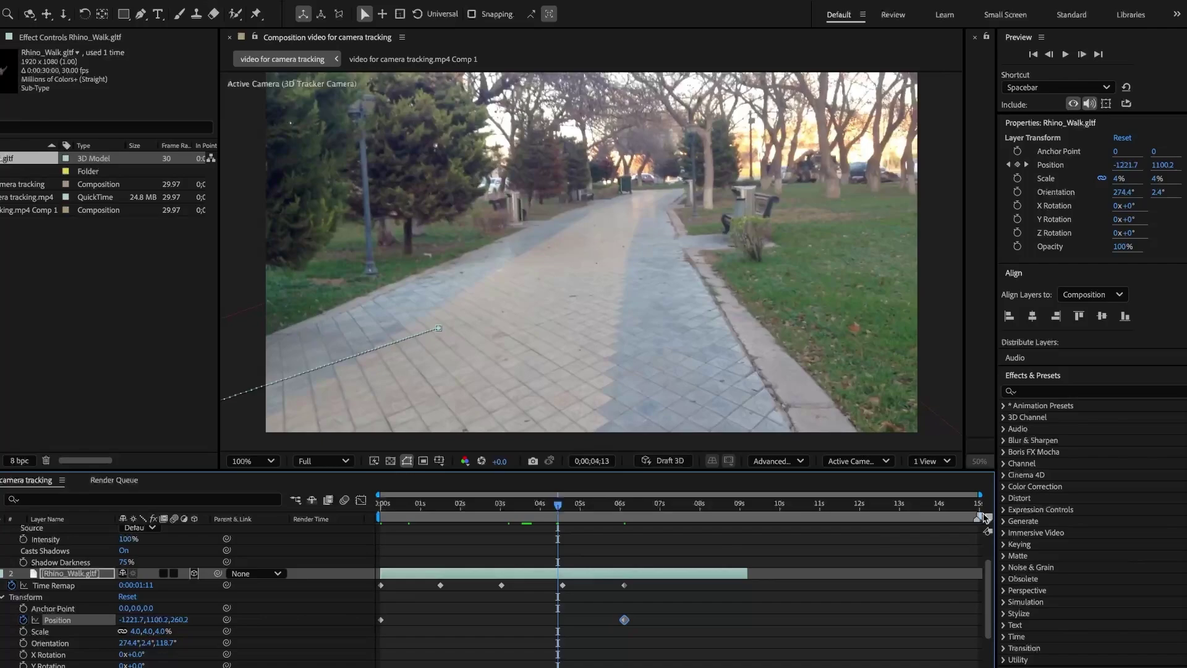
{"action": "mouse_move", "coordinate": [978, 517]}
{"action": "left_mouse_down"}
{"action": "mouse_move", "coordinate": [608, 520]}
{"action": "mouse_move", "coordinate": [558, 531]}
{"action": "left_mouse_up"}
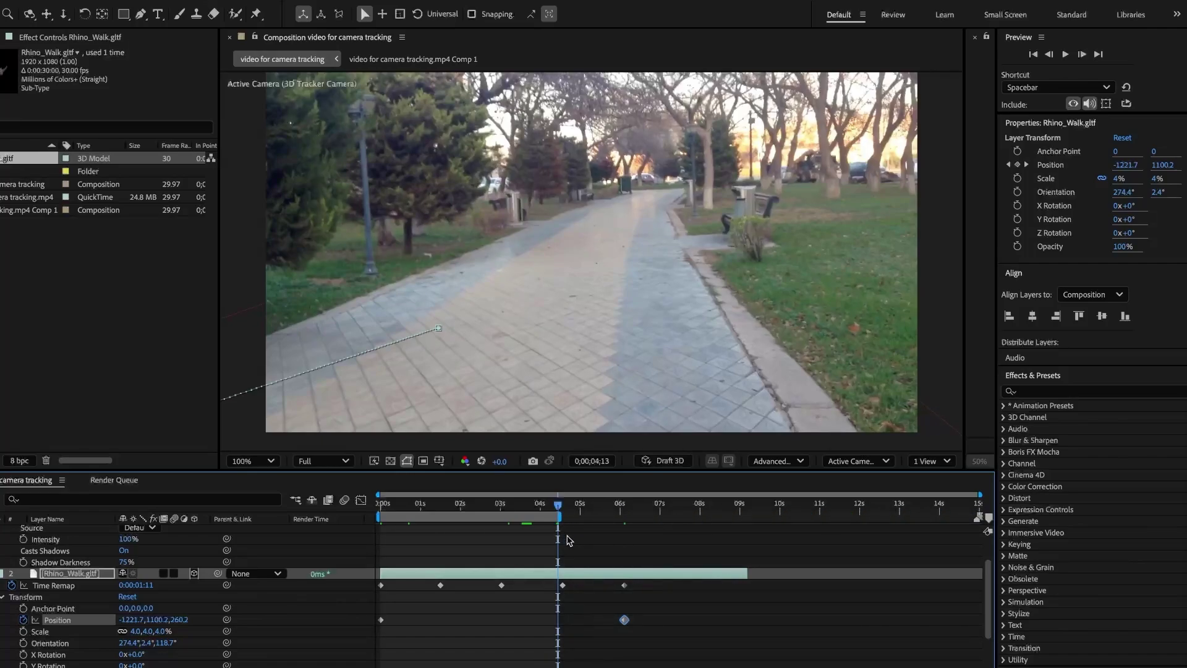
{"action": "left_click", "coordinate": [155, 0]}
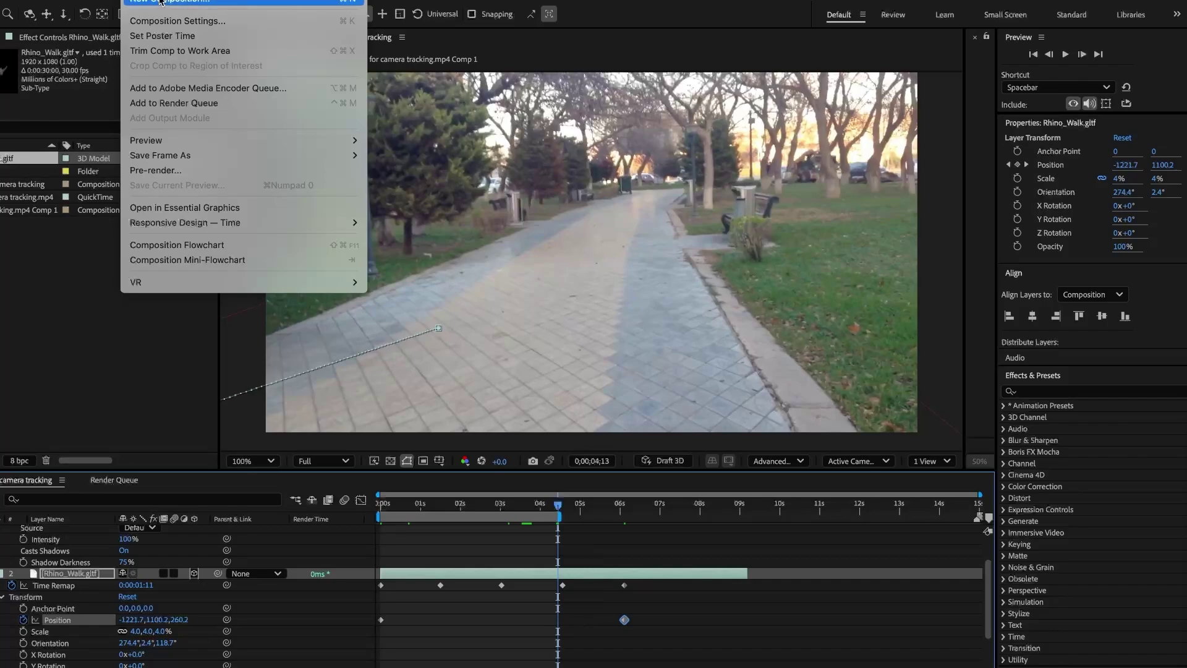
{"action": "left_click", "coordinate": [189, 53]}
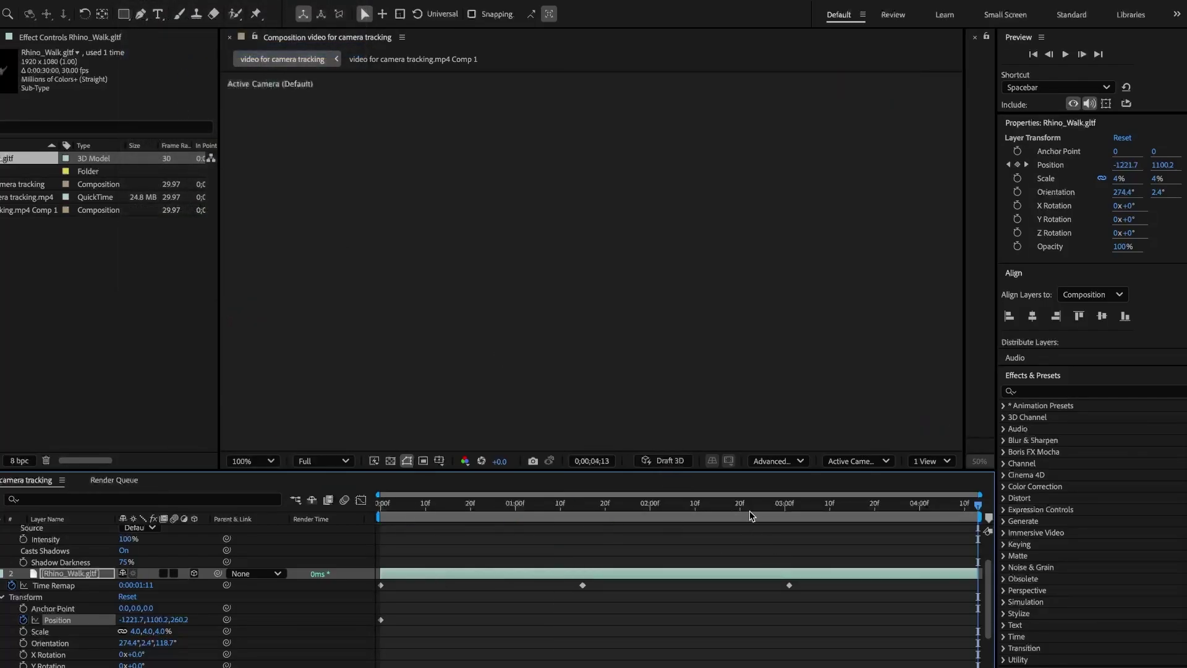
{"action": "left_click_drag", "start_coordinate": [749, 507], "coordinate": [383, 501]}
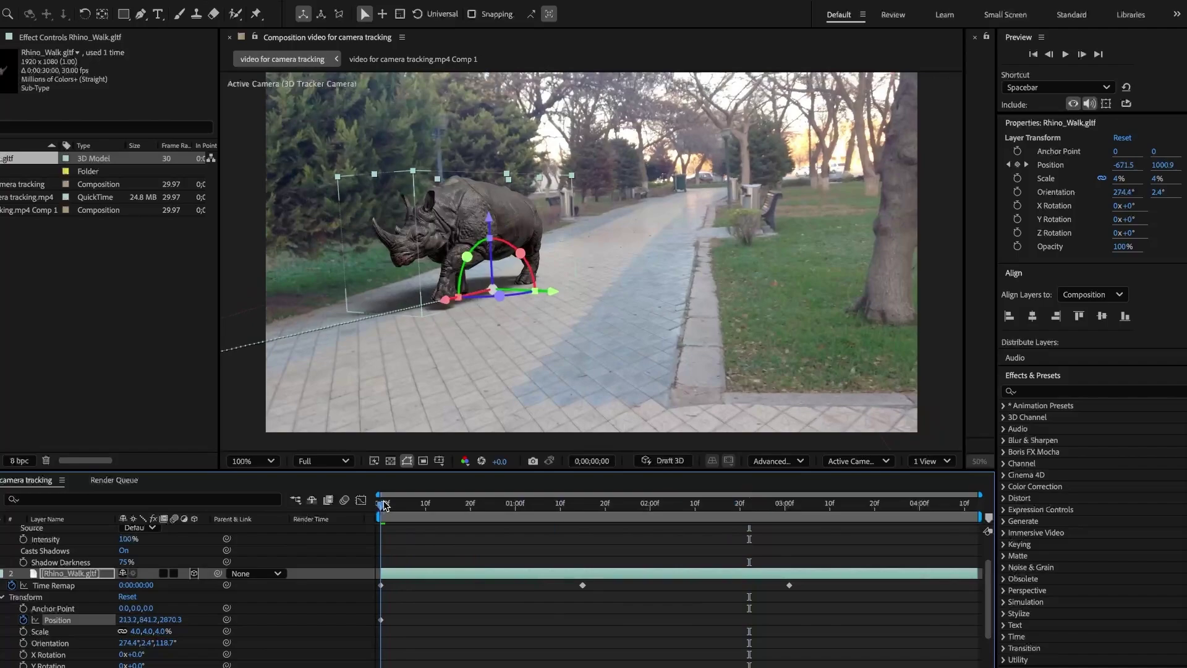
Select all five collapsed layers, pre-compose them into Pre-comp 1, and duplicate that layer
{"action": "left_click", "coordinate": [0, 574]}
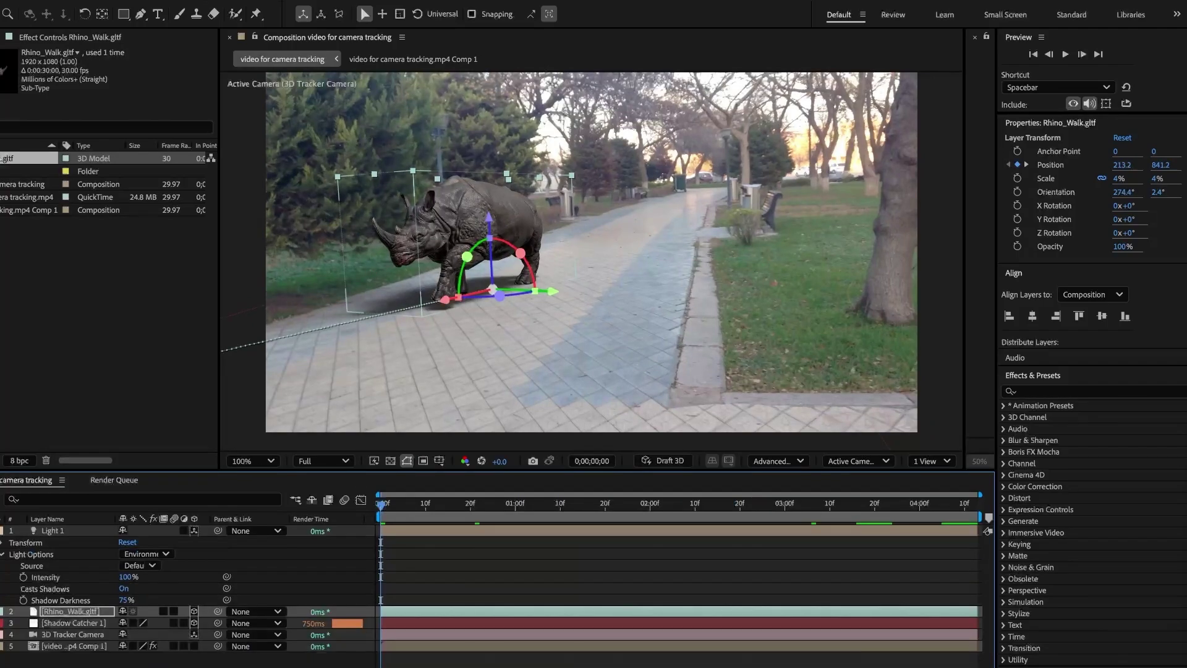
{"action": "left_click", "coordinate": [0, 531]}
{"action": "left_click_drag", "start_coordinate": [83, 612], "coordinate": [2, 533]}
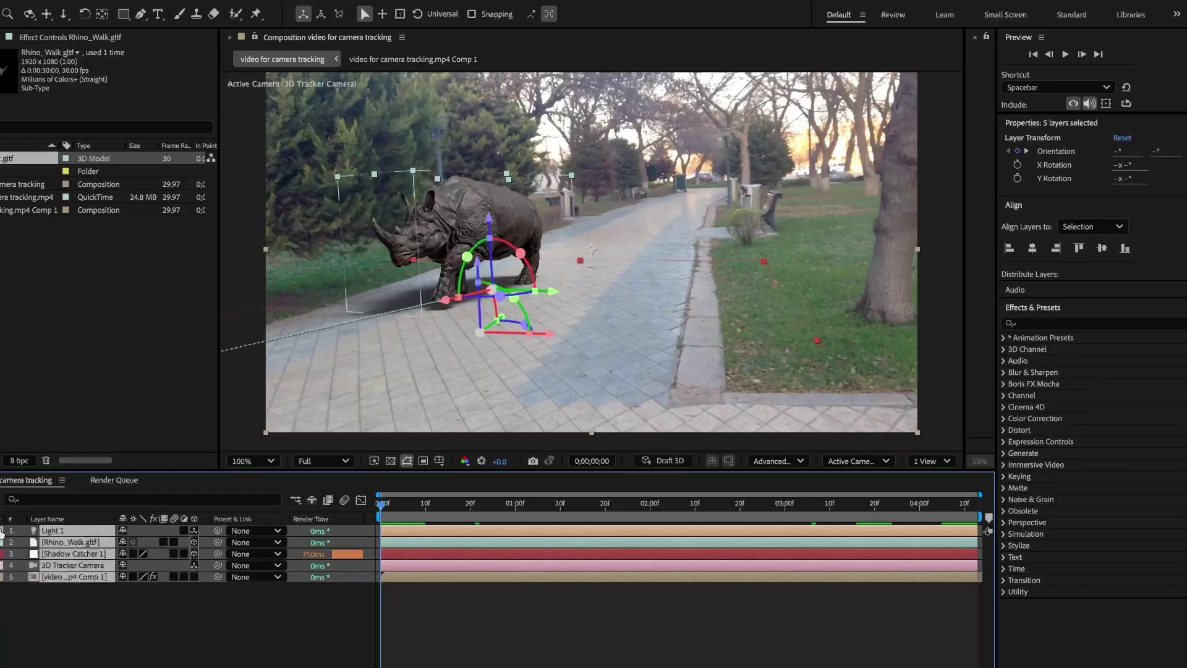
{"action": "right_click", "coordinate": [55, 535]}
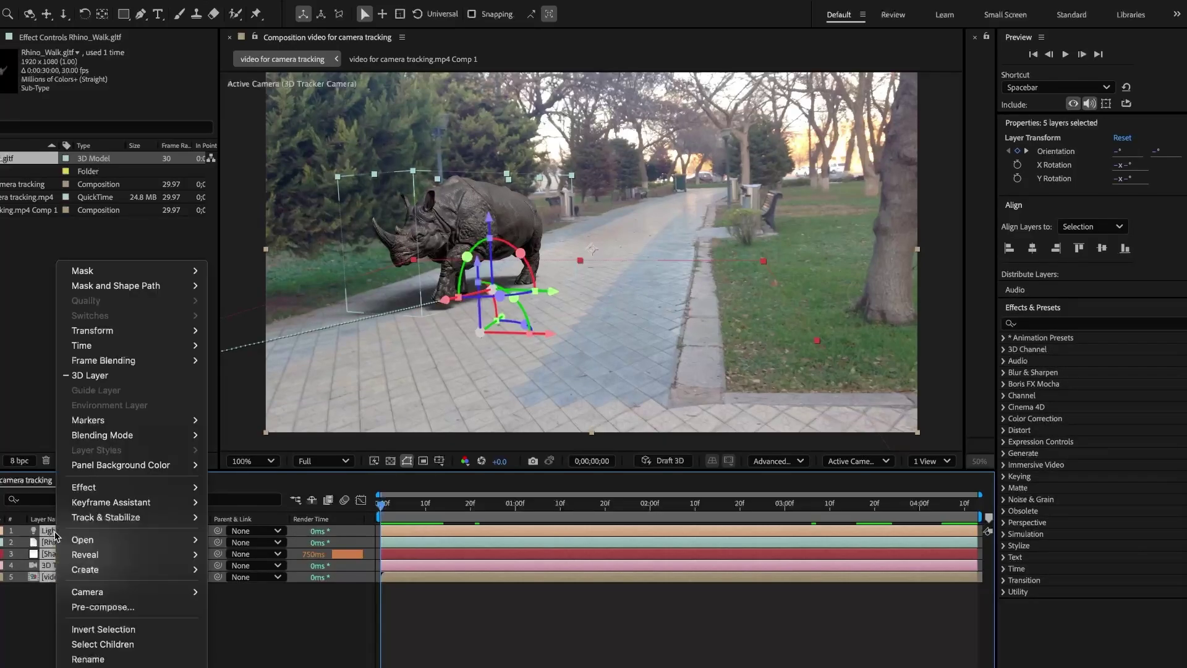
{"action": "left_click", "coordinate": [121, 609]}
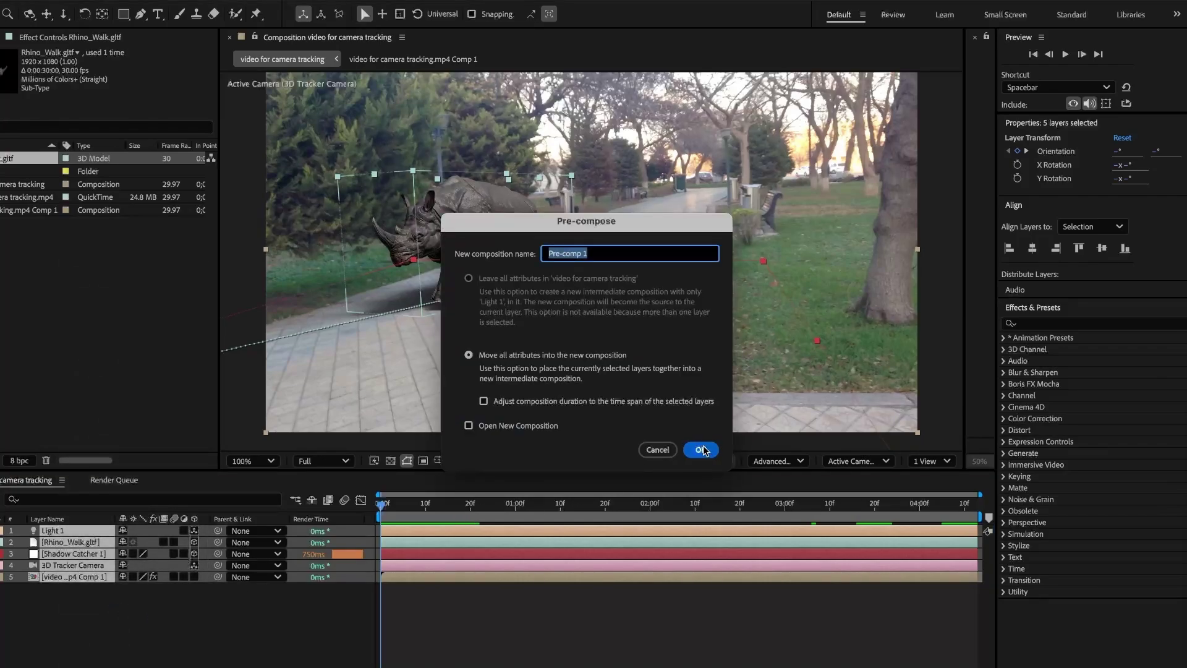
{"action": "left_click", "coordinate": [701, 450]}
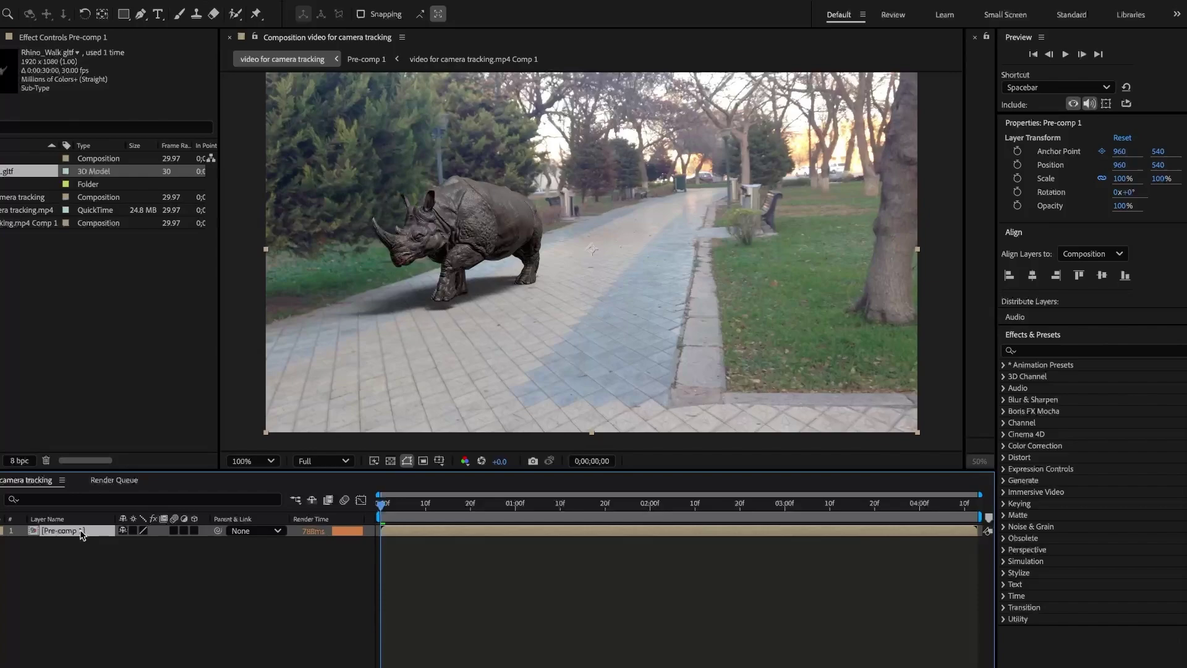
{"action": "key", "text": "ctrl+d"}
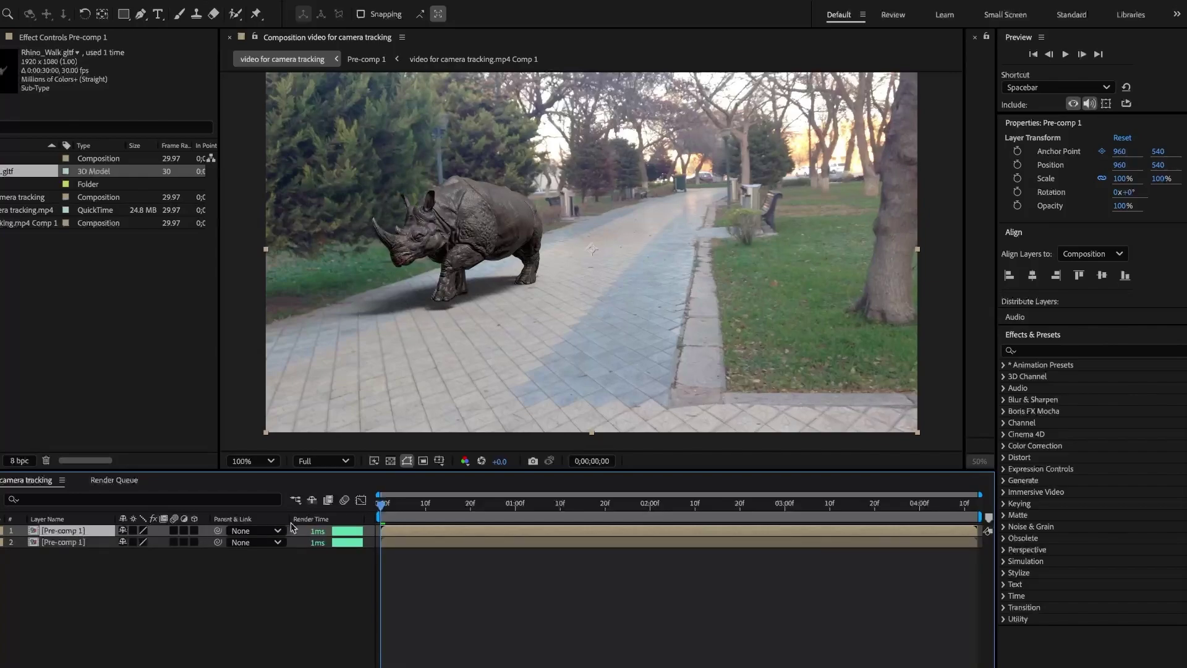
Open the top Pre-comp 1 layer in the Layer panel at frame 13, enlarged and centred on the rhino
{"action": "mouse_move", "coordinate": [384, 508]}
{"action": "left_mouse_down"}
{"action": "mouse_move", "coordinate": [616, 533]}
{"action": "mouse_move", "coordinate": [375, 513]}
{"action": "left_mouse_up"}
{"action": "left_click", "coordinate": [235, 13]}
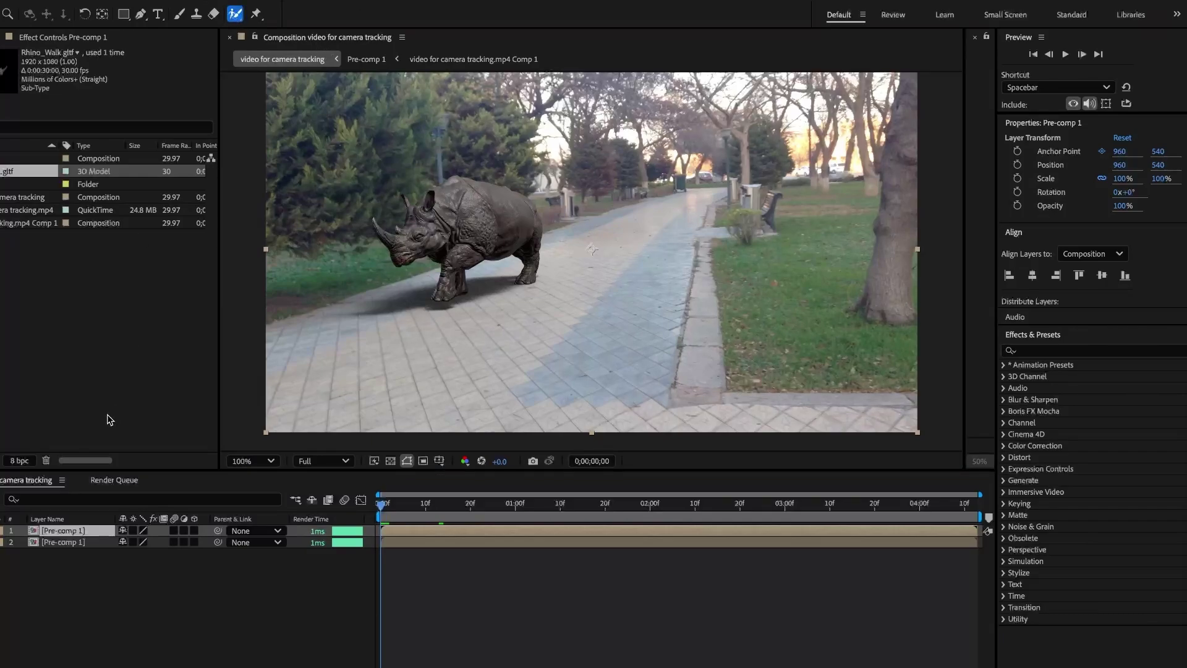
{"action": "double_click", "coordinate": [34, 535]}
{"action": "left_click_drag", "start_coordinate": [963, 333], "coordinate": [345, 356]}
{"action": "scroll", "coordinate": [494, 182], "scroll_direction": "up", "scroll_amount": 1}
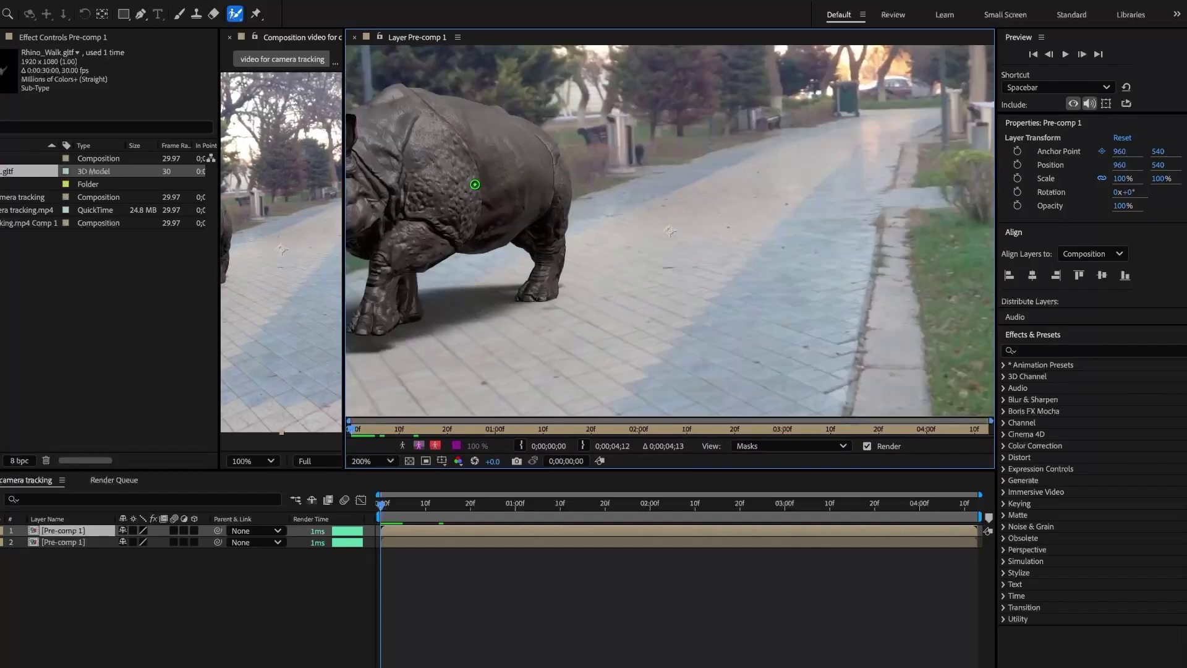
{"action": "left_click_drag", "start_coordinate": [471, 196], "coordinate": [677, 241]}
{"action": "key", "text": "v"}
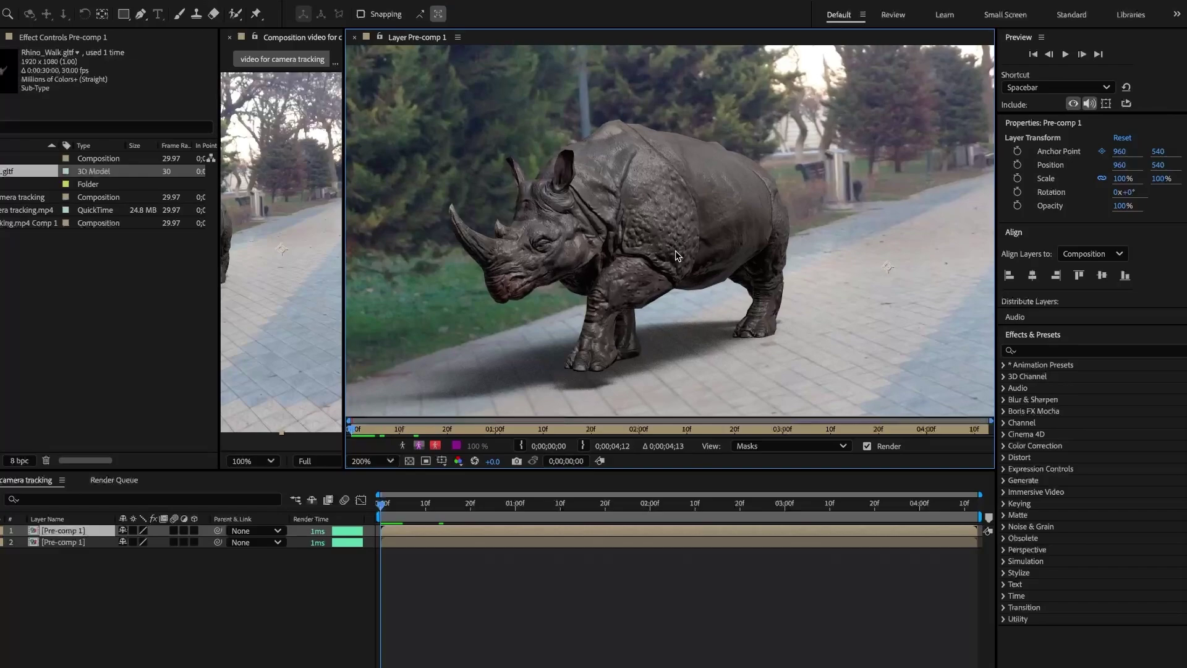
Paint Roto Brush strokes over the horn, front leg, rear foot and rump, subtracting background above the horn
{"action": "left_click", "coordinate": [235, 14]}
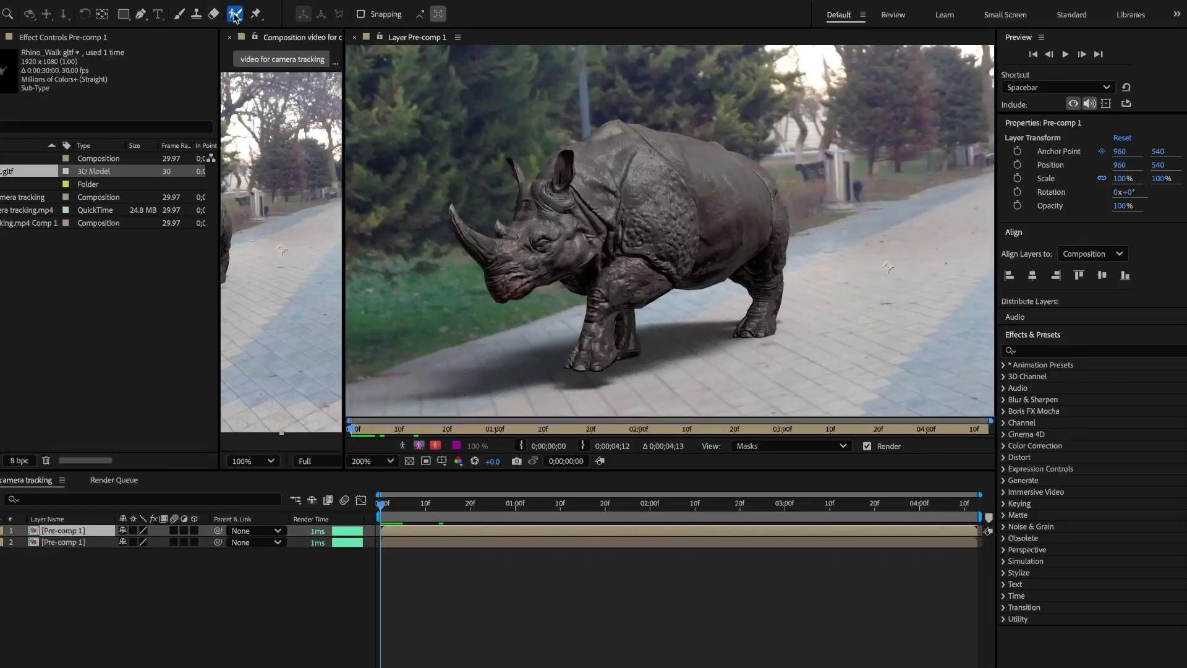
{"action": "left_click", "coordinate": [471, 241]}
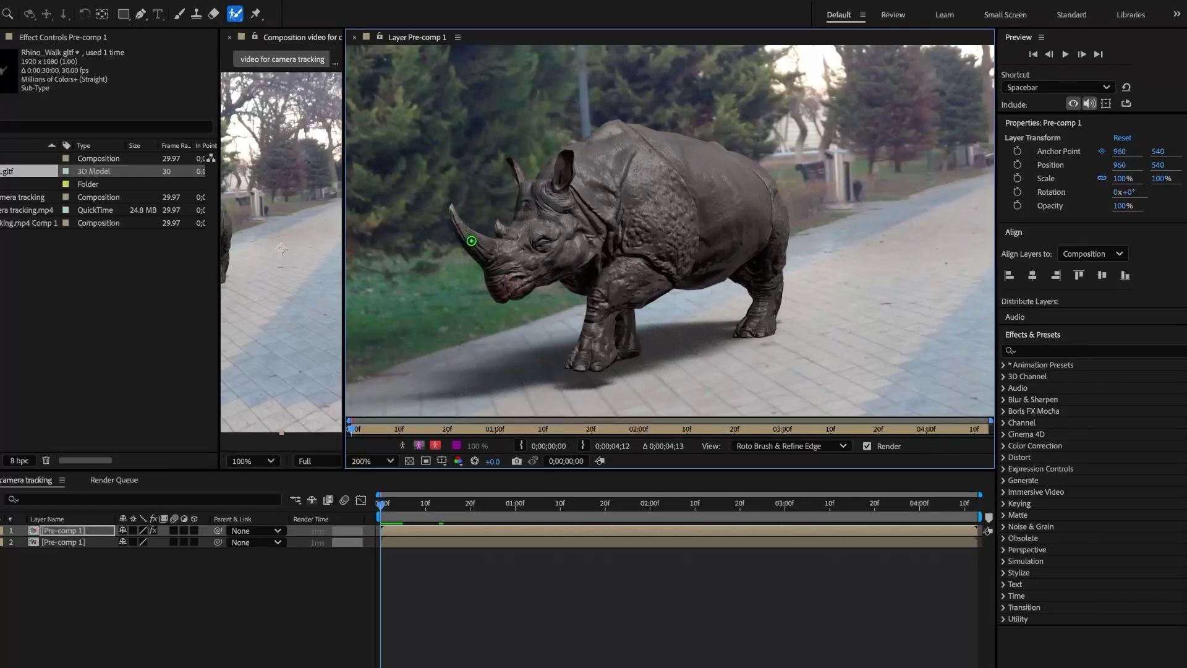
{"action": "mouse_move", "coordinate": [484, 249]}
{"action": "left_mouse_down"}
{"action": "mouse_move", "coordinate": [502, 280]}
{"action": "mouse_move", "coordinate": [545, 254]}
{"action": "mouse_move", "coordinate": [600, 275]}
{"action": "mouse_move", "coordinate": [600, 327]}
{"action": "mouse_move", "coordinate": [627, 287]}
{"action": "mouse_move", "coordinate": [684, 250]}
{"action": "mouse_move", "coordinate": [716, 252]}
{"action": "mouse_move", "coordinate": [764, 286]}
{"action": "mouse_move", "coordinate": [759, 198]}
{"action": "mouse_move", "coordinate": [711, 169]}
{"action": "mouse_move", "coordinate": [609, 138]}
{"action": "mouse_move", "coordinate": [527, 182]}
{"action": "left_mouse_up"}
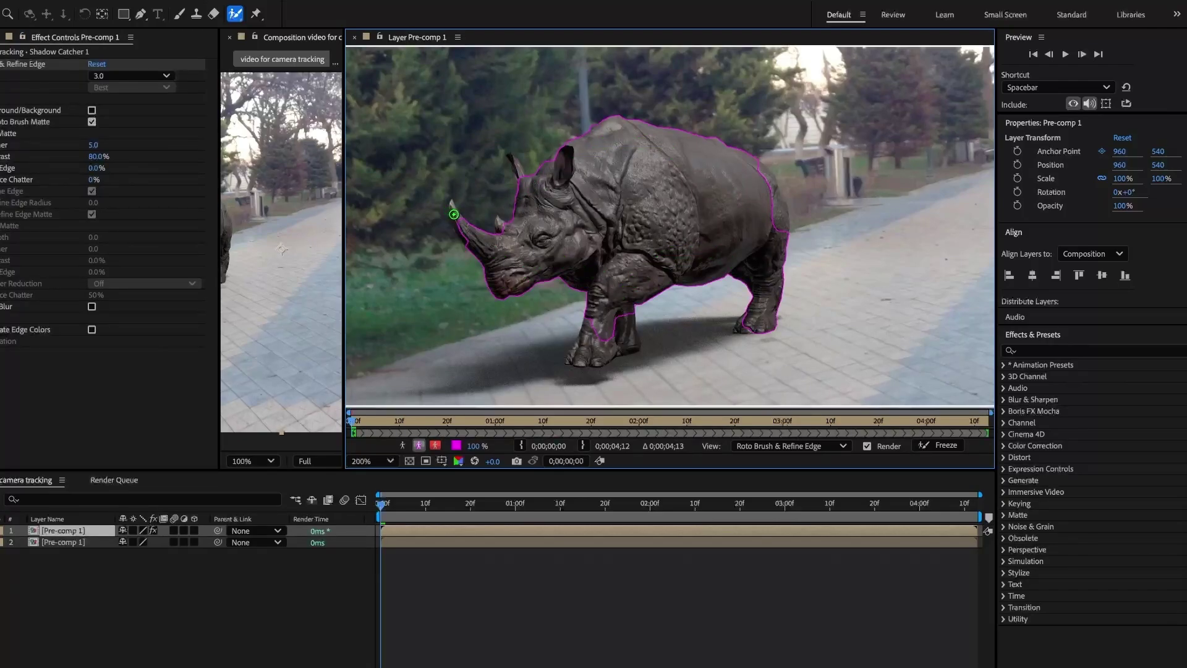
{"action": "left_click", "coordinate": [454, 214]}
{"action": "left_click", "coordinate": [453, 204]}
{"action": "left_click_drag", "start_coordinate": [492, 193], "coordinate": [494, 193]}
{"action": "mouse_move", "coordinate": [580, 350]}
{"action": "left_mouse_down"}
{"action": "mouse_move", "coordinate": [626, 340]}
{"action": "mouse_move", "coordinate": [634, 309]}
{"action": "left_mouse_up"}
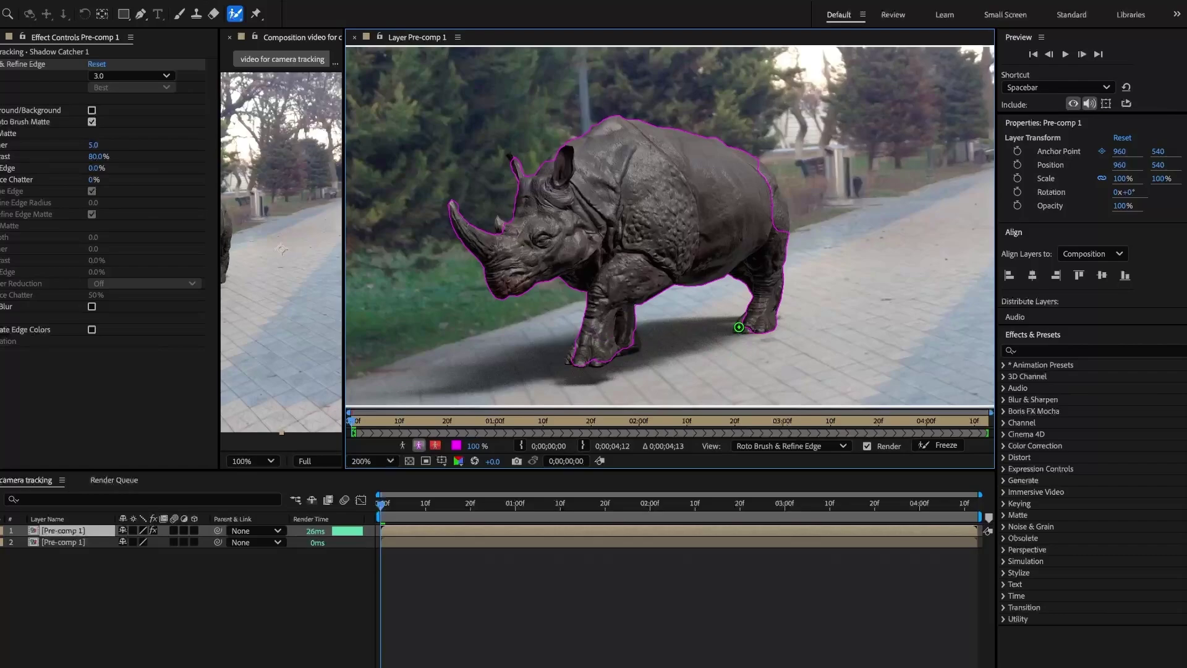
{"action": "left_click_drag", "start_coordinate": [739, 326], "coordinate": [755, 324]}
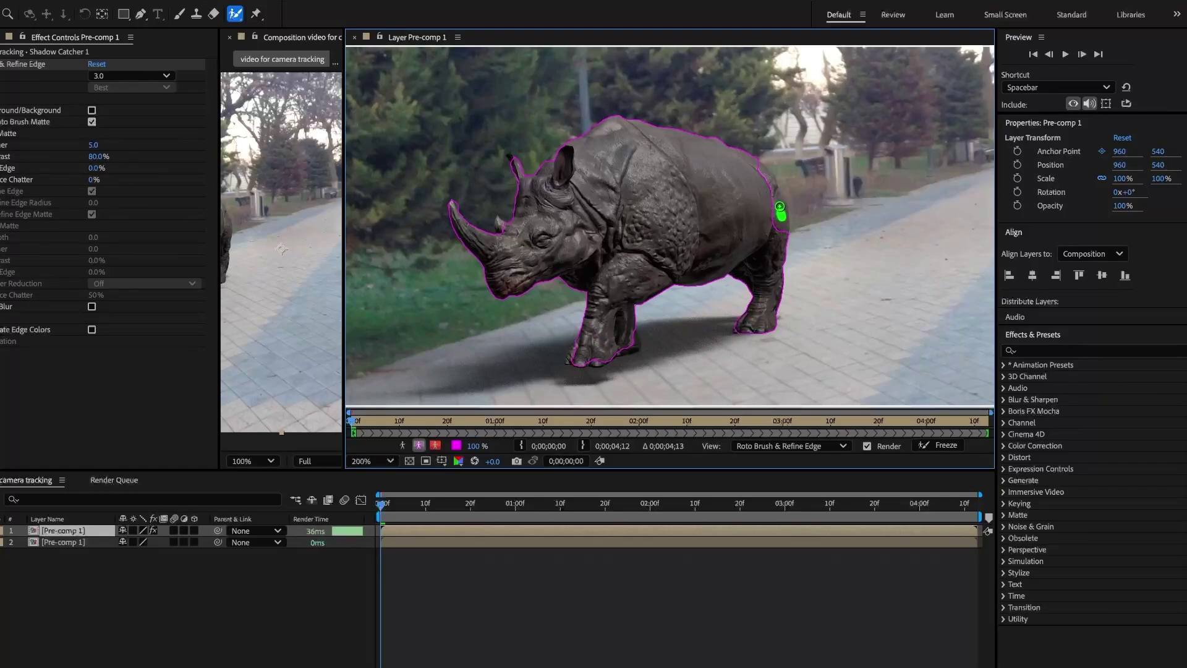
{"action": "mouse_move", "coordinate": [779, 206]}
{"action": "left_mouse_down"}
{"action": "mouse_move", "coordinate": [761, 173]}
{"action": "mouse_move", "coordinate": [844, 213]}
{"action": "left_mouse_up"}
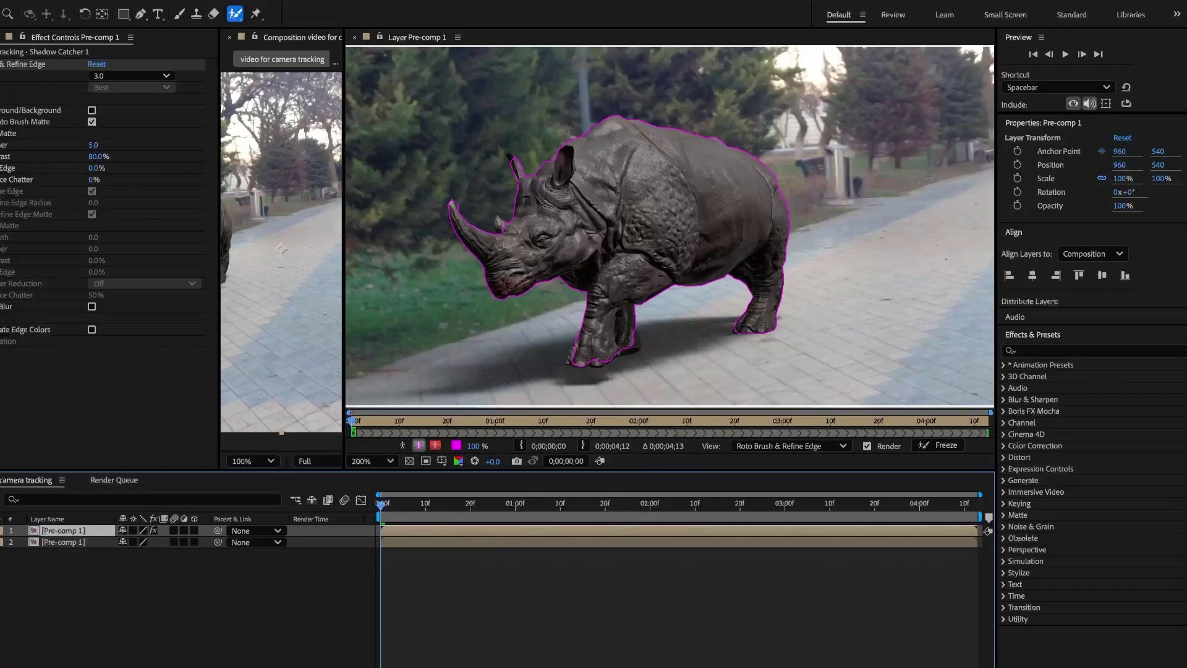
Save the project as Rhino_Walk_Demo_01, then move to frame 6 to check the matte
{"action": "left_click", "coordinate": [73, 1]}
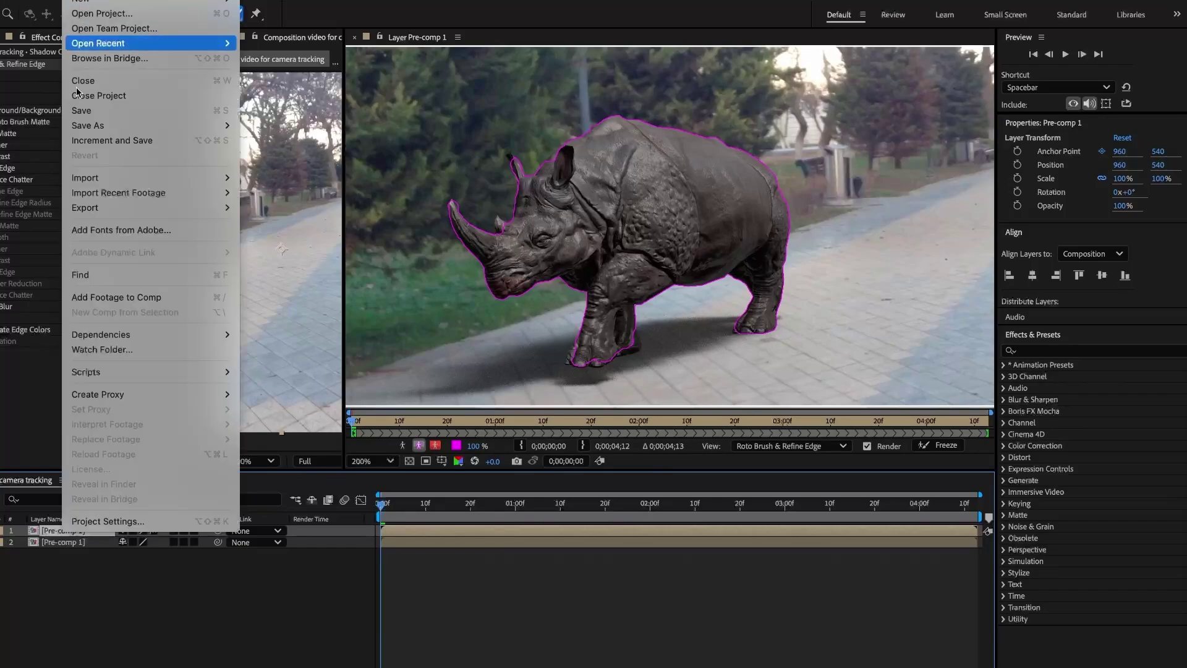
{"action": "mouse_move", "coordinate": [89, 124]}
{"action": "left_click", "coordinate": [278, 125]}
{"action": "type", "text": "Rhino_Walk_Demo_01"}
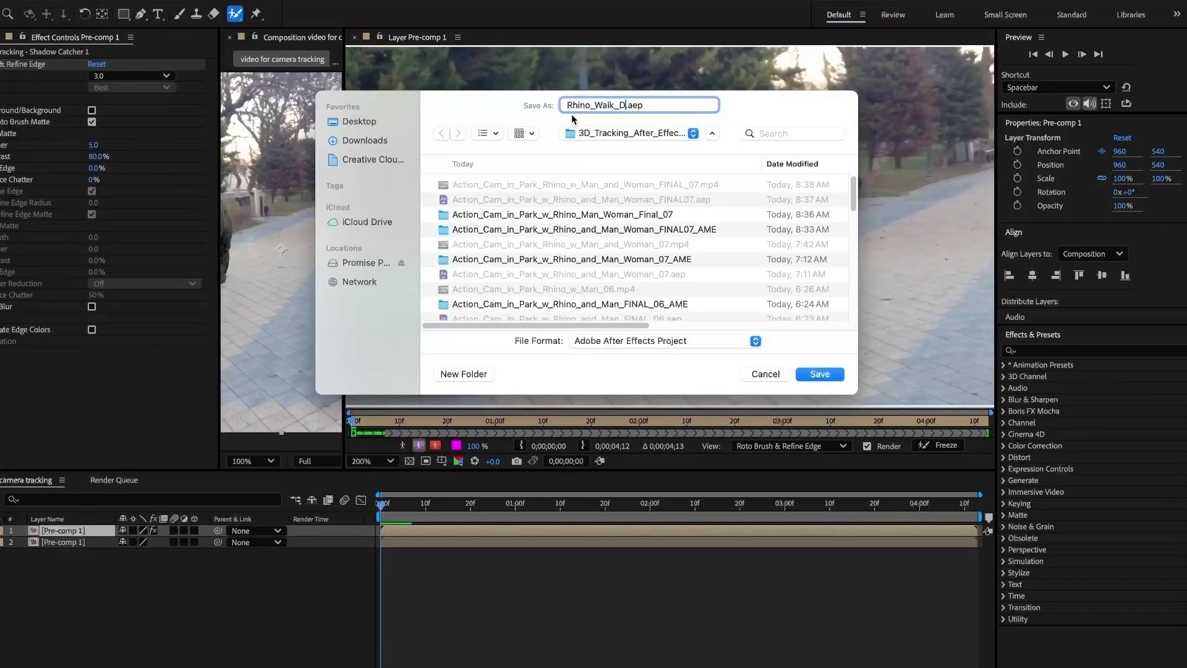
{"action": "left_click", "coordinate": [821, 373]}
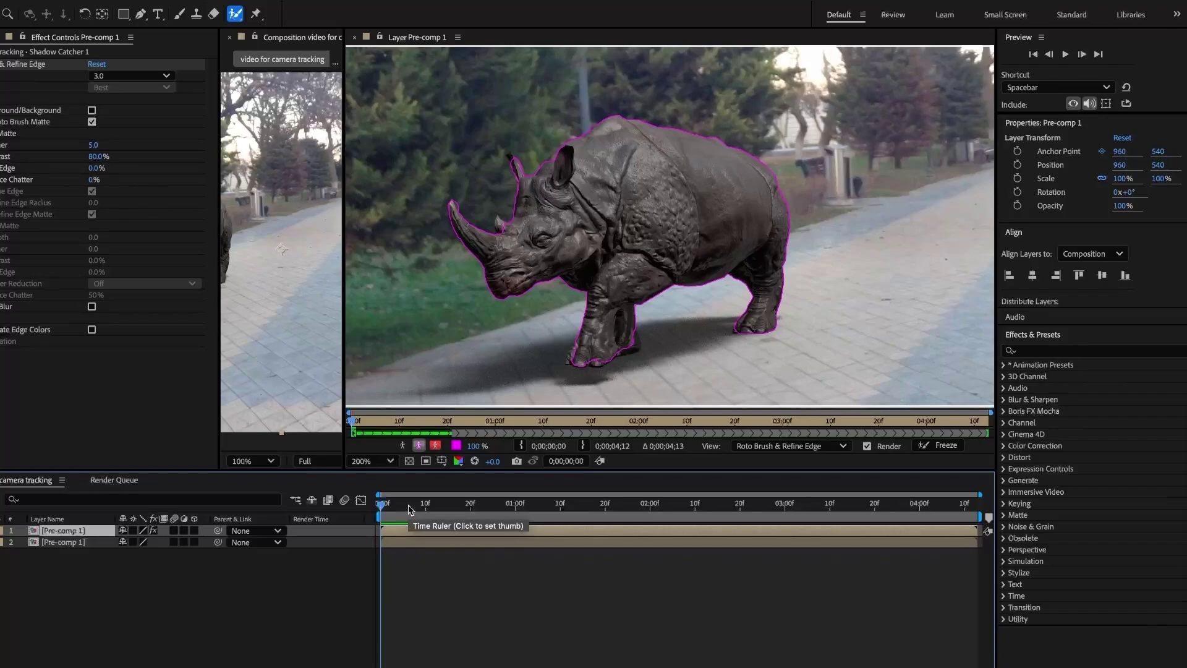
{"action": "left_click", "coordinate": [409, 508]}
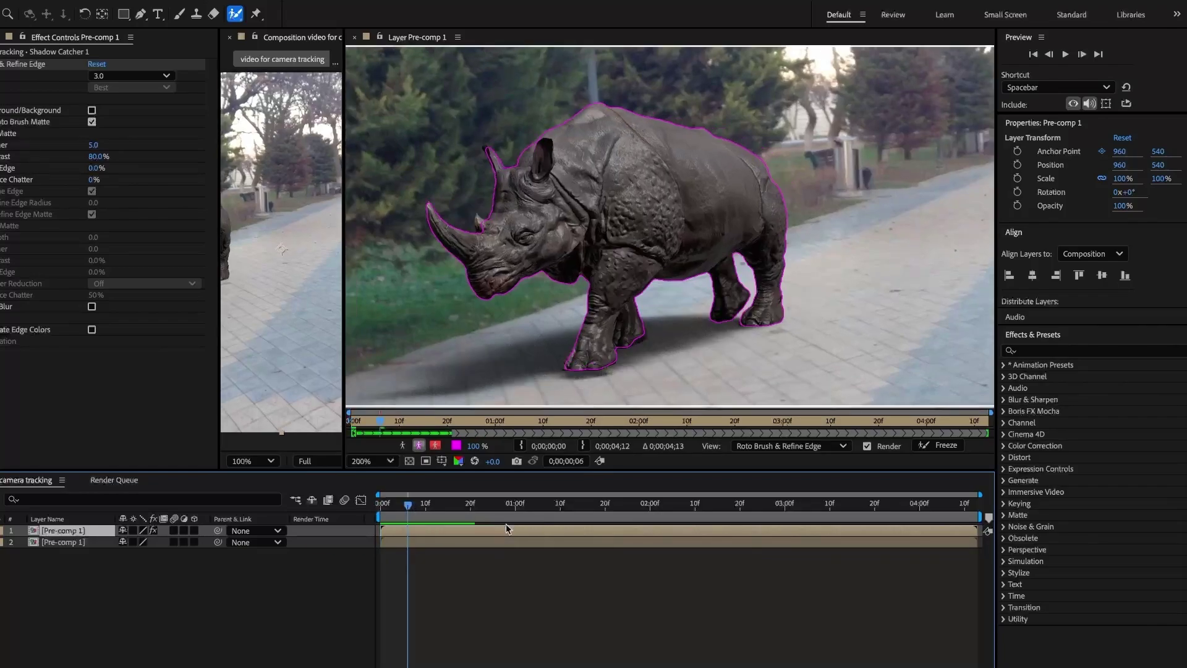
Propagate the Roto Brush matte through frames 16, 20, 27 and 1;04, then widen the Composition panel
{"action": "left_click", "coordinate": [452, 506]}
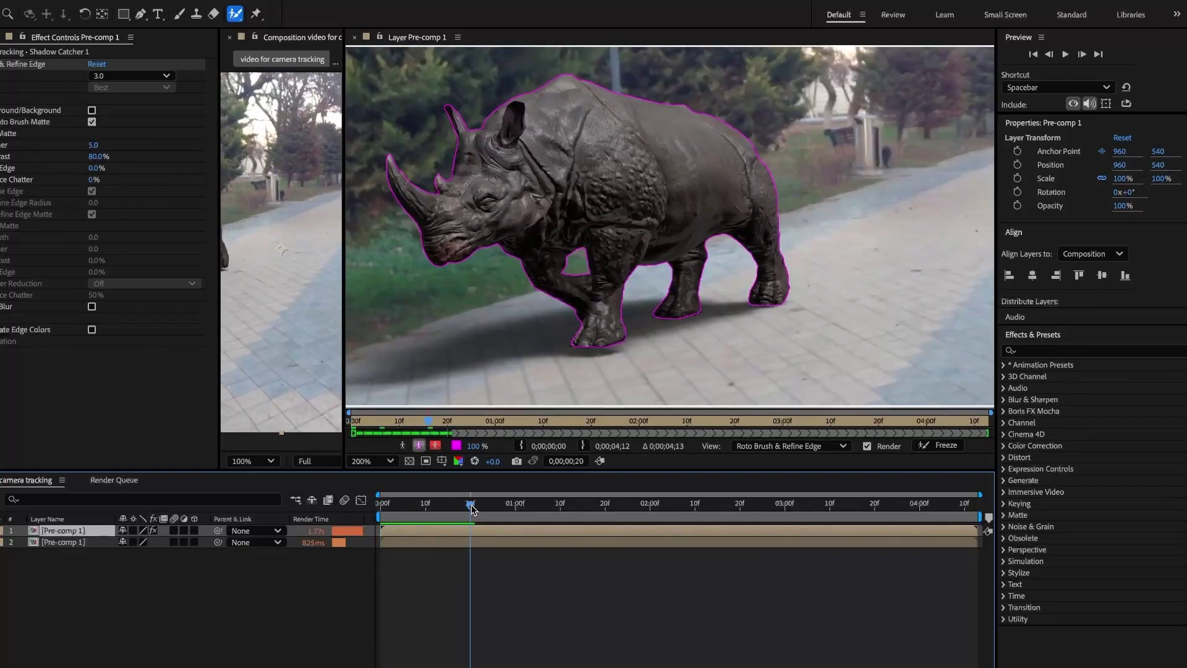
{"action": "left_click", "coordinate": [470, 507]}
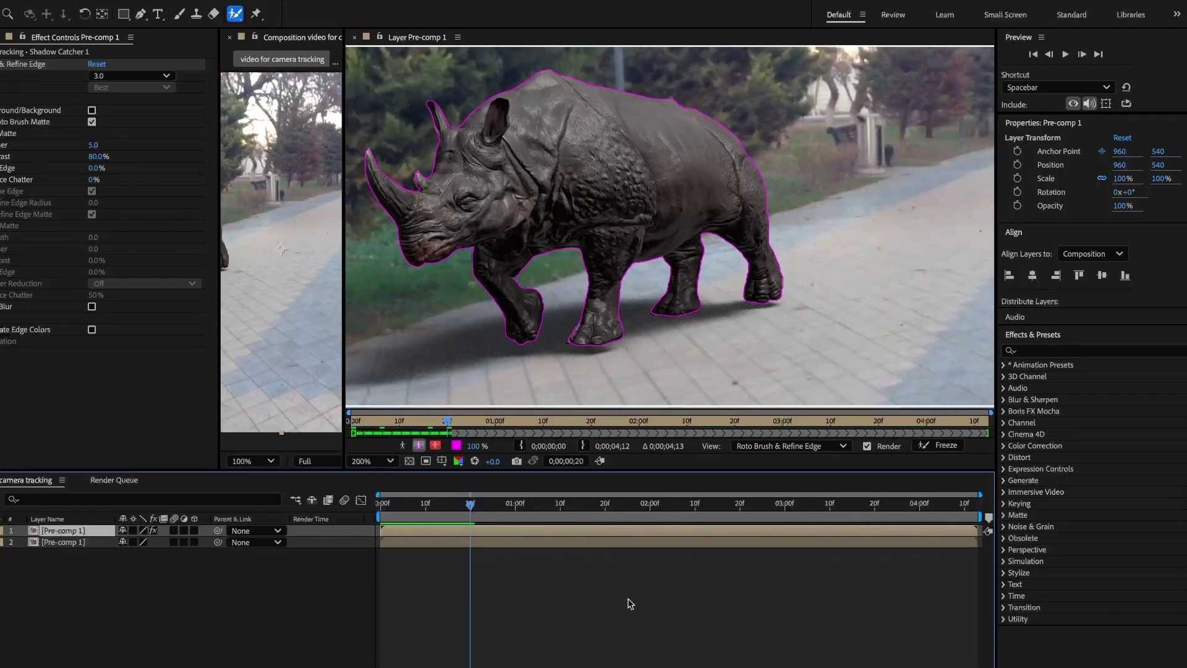
{"action": "left_click", "coordinate": [502, 505]}
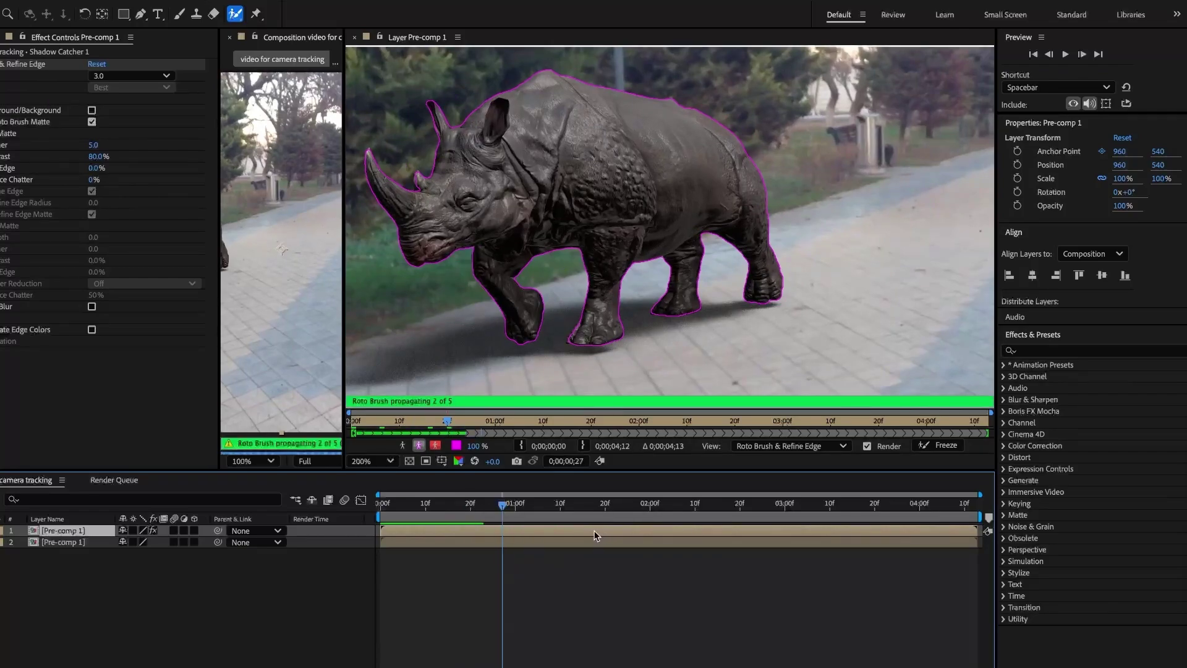
{"action": "left_click", "coordinate": [533, 505]}
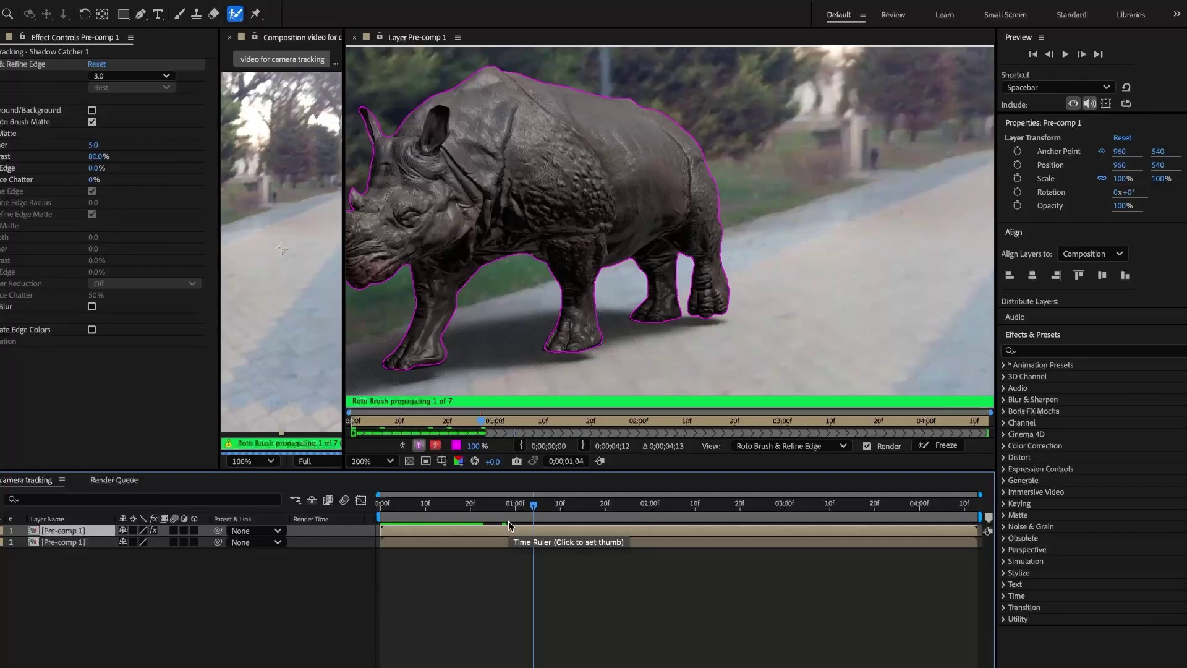
{"action": "left_click_drag", "start_coordinate": [343, 344], "coordinate": [821, 434]}
Scrub the rhino matte between frames 5 and 15, adjust the zoom, and widen the Rhino_Only layer view
{"action": "left_click", "coordinate": [403, 504]}
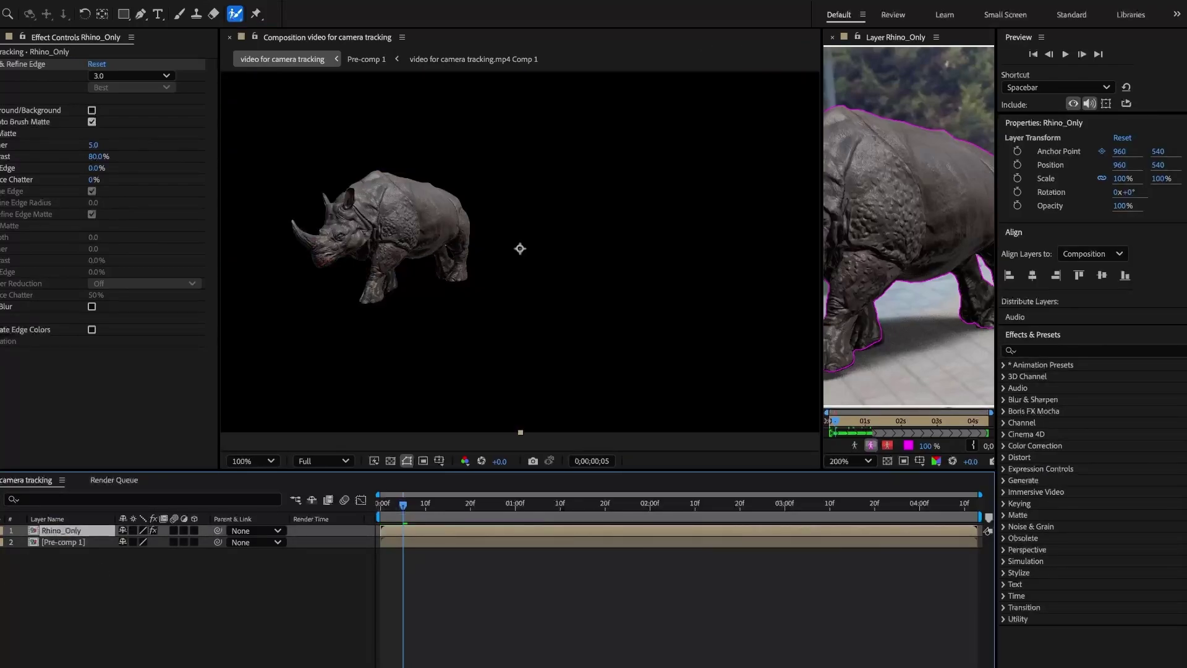
{"action": "left_click_drag", "start_coordinate": [403, 507], "coordinate": [470, 527]}
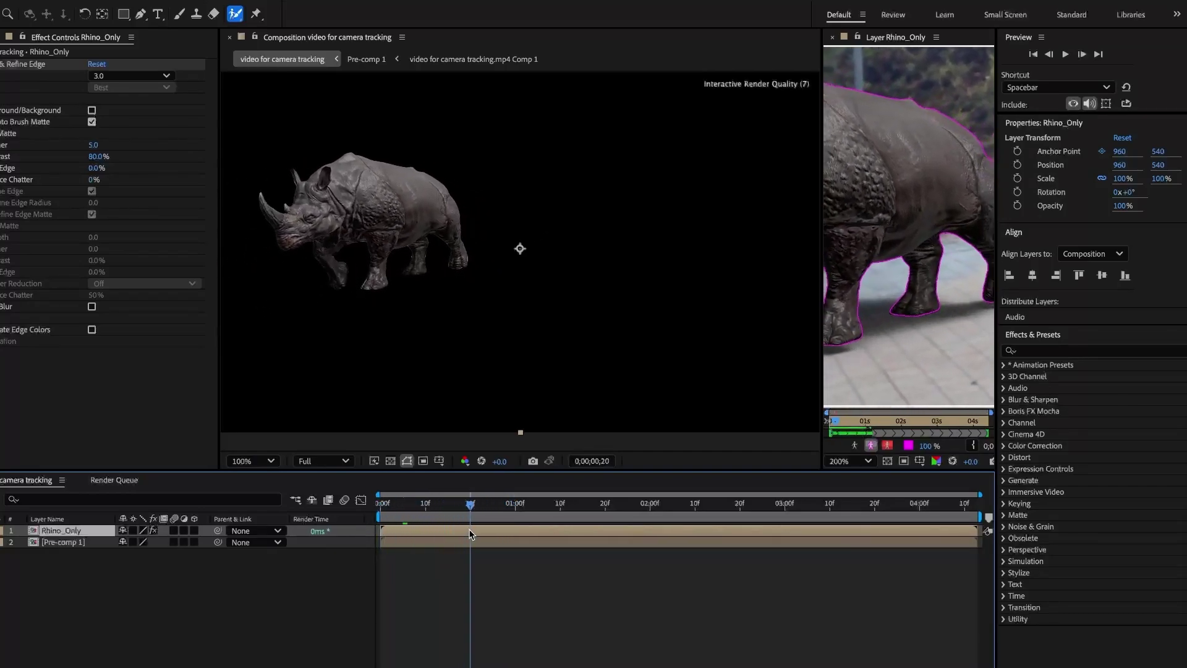
{"action": "key", "text": "period"}
{"action": "key", "text": "period"}
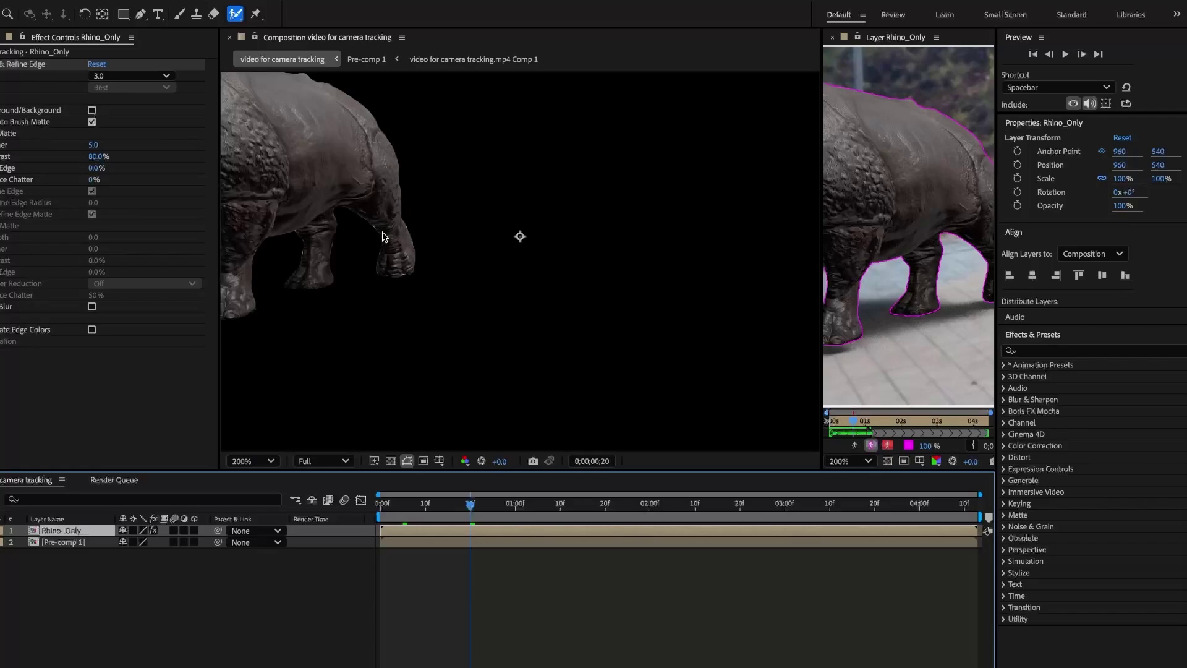
{"action": "key", "text": "comma"}
{"action": "key", "text": "comma"}
{"action": "key", "text": "comma"}
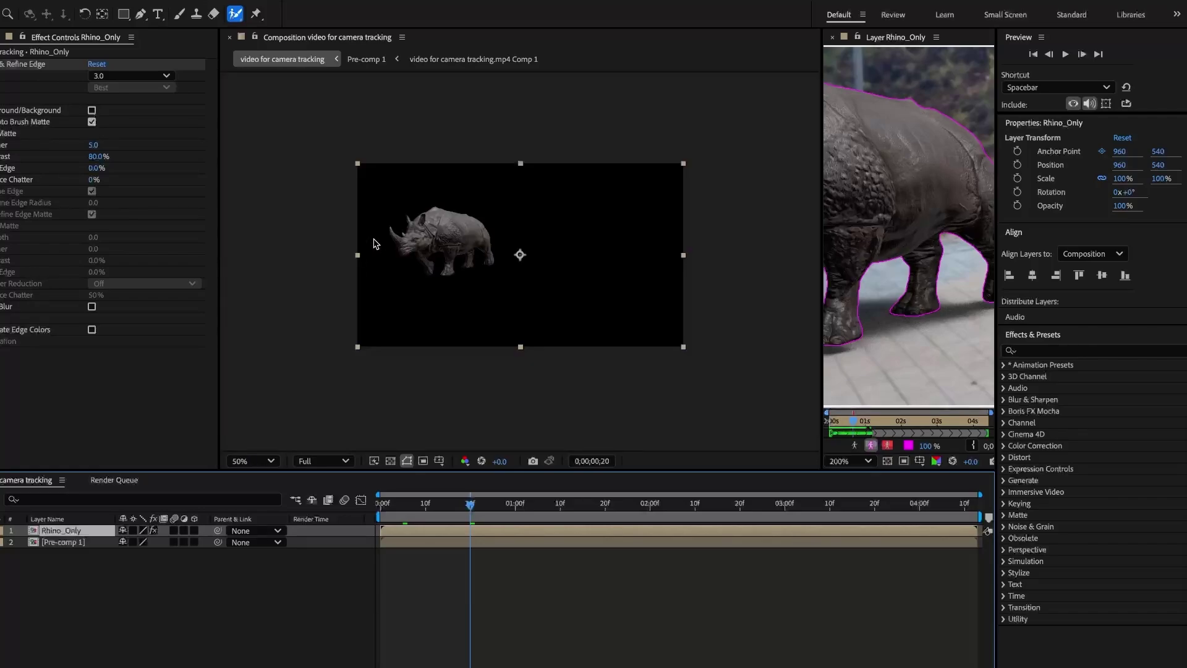
{"action": "key", "text": "period"}
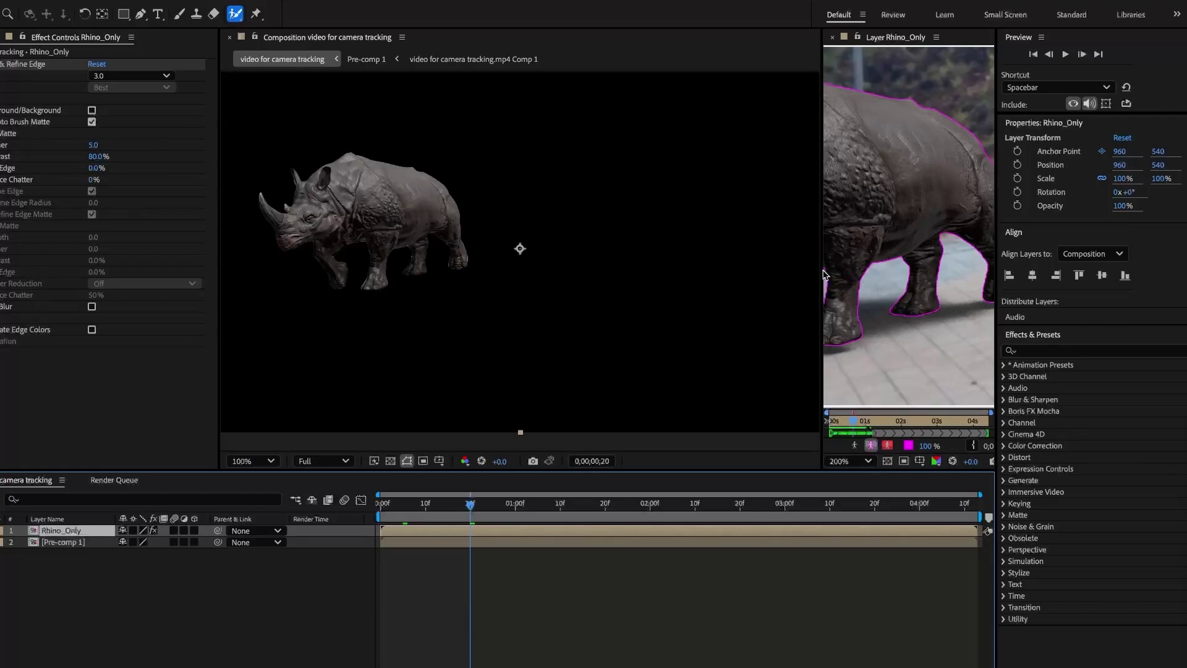
{"action": "left_click_drag", "start_coordinate": [822, 267], "coordinate": [304, 318]}
{"action": "mouse_move", "coordinate": [470, 506]}
{"action": "left_mouse_down"}
{"action": "mouse_move", "coordinate": [435, 512]}
{"action": "mouse_move", "coordinate": [456, 510]}
{"action": "left_mouse_up"}
Zoom in and use the Refine Edge Tool to clean the rear leg's matte edge
{"action": "key", "text": "period"}
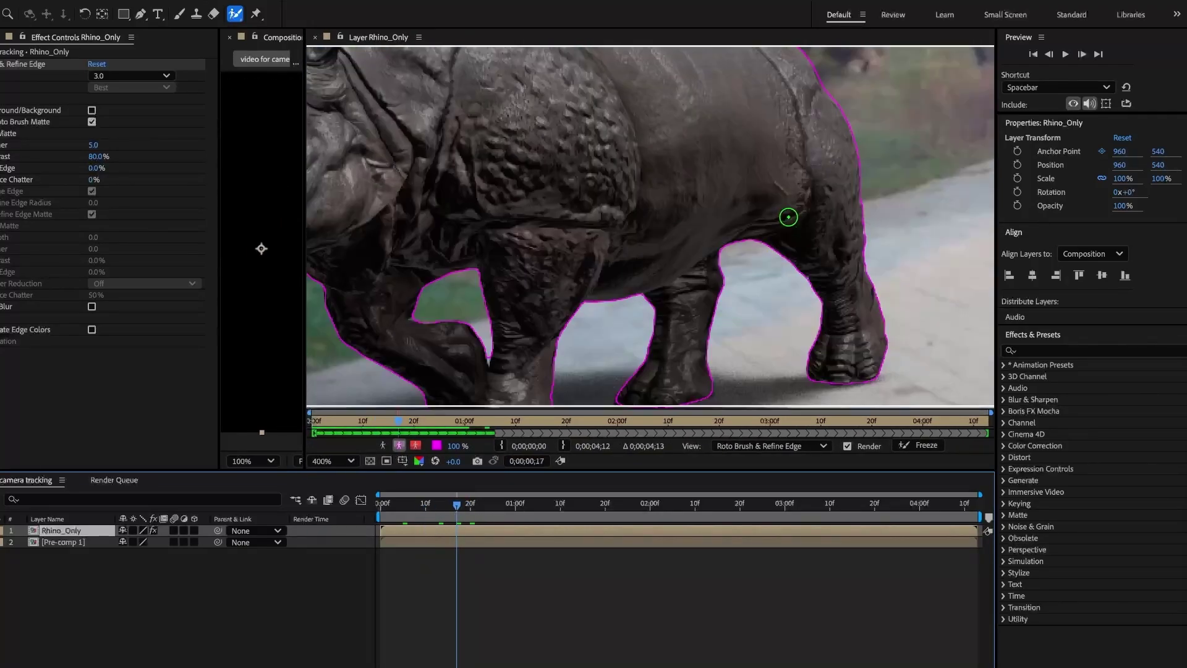
{"action": "left_click", "coordinate": [236, 17]}
{"action": "left_click", "coordinate": [297, 29]}
{"action": "mouse_move", "coordinate": [820, 343]}
{"action": "left_mouse_down"}
{"action": "mouse_move", "coordinate": [807, 285]}
{"action": "mouse_move", "coordinate": [761, 243]}
{"action": "mouse_move", "coordinate": [736, 240]}
{"action": "mouse_move", "coordinate": [716, 266]}
{"action": "left_mouse_up"}
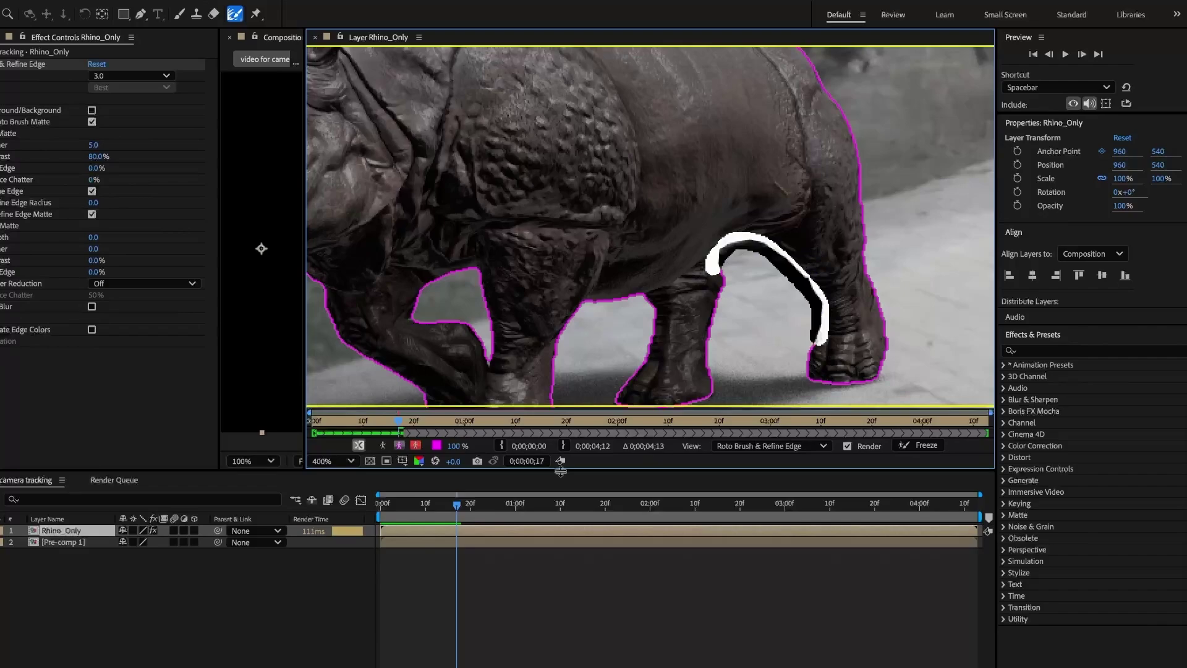
On the first frame, refine the matte around both ears and both horns
{"action": "left_click", "coordinate": [404, 508]}
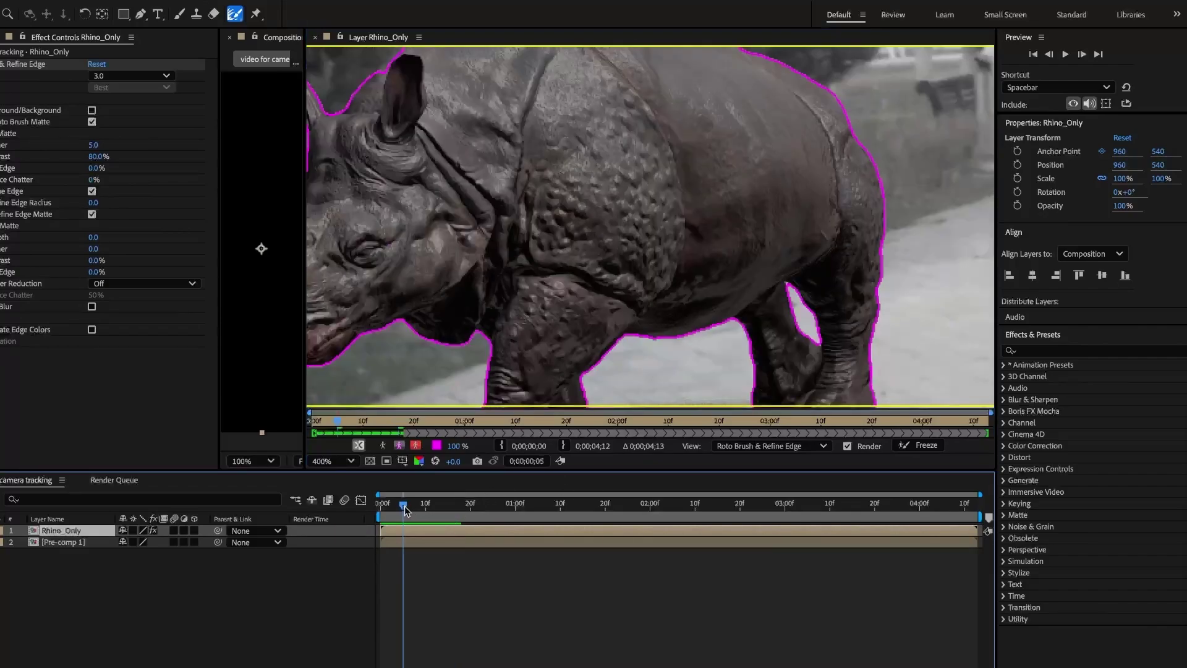
{"action": "left_click_drag", "start_coordinate": [404, 507], "coordinate": [381, 512]}
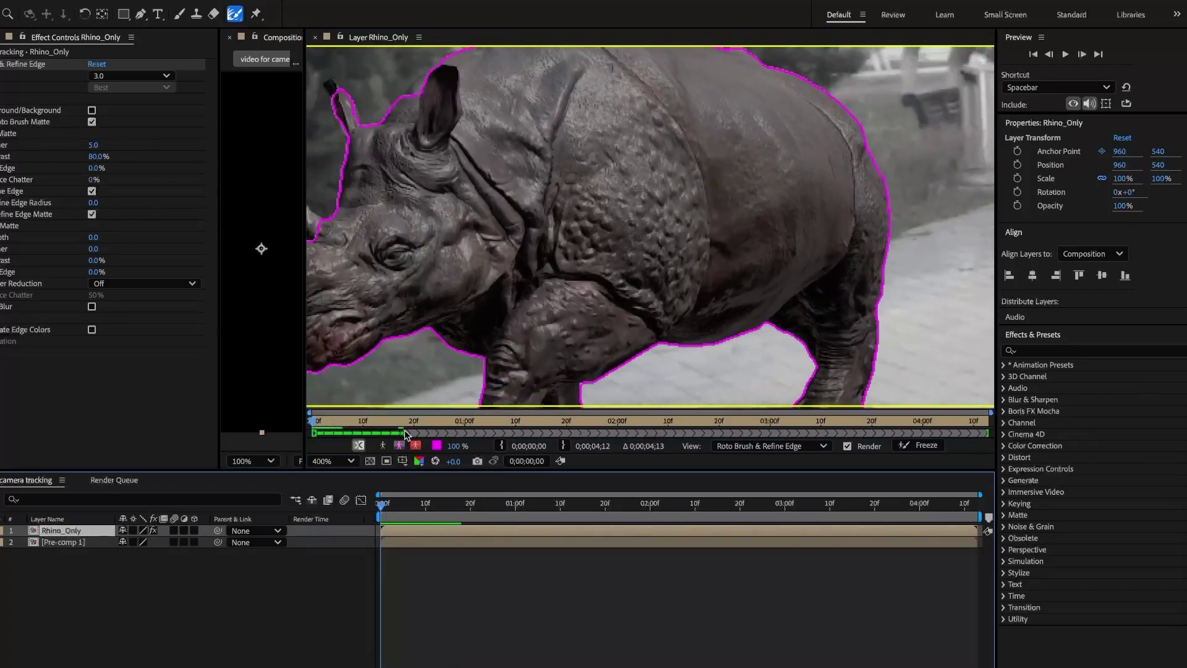
{"action": "scroll", "coordinate": [375, 303], "scroll_direction": "up", "scroll_amount": 1}
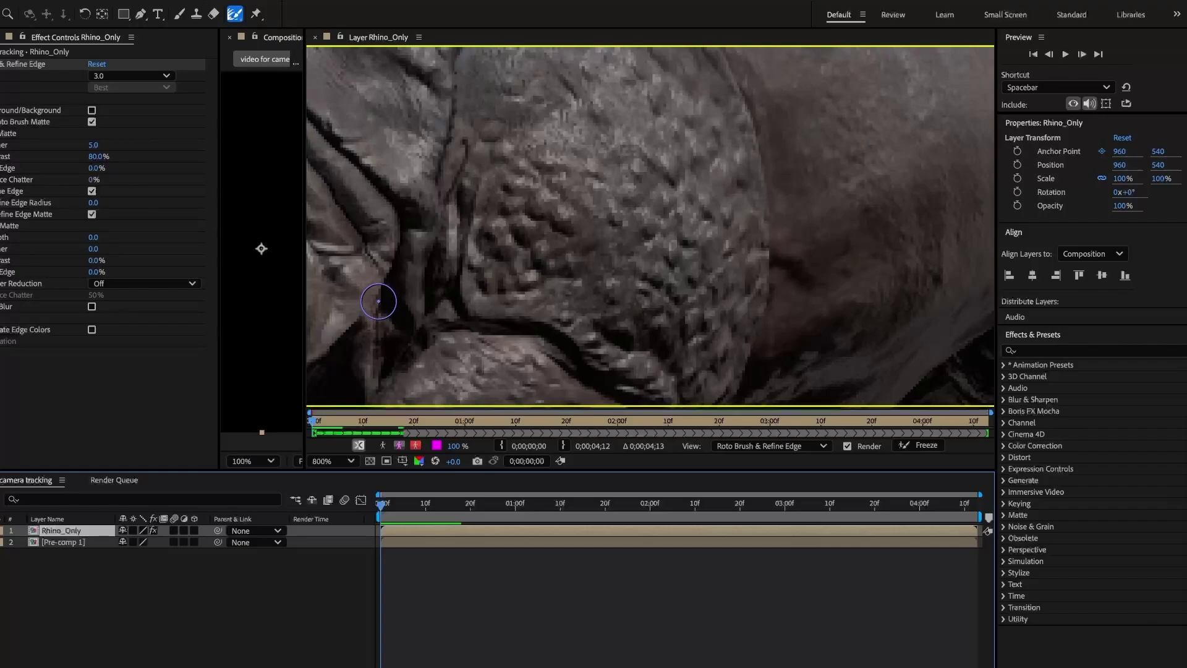
{"action": "scroll", "coordinate": [383, 302], "scroll_direction": "down", "scroll_amount": 1}
{"action": "left_click_drag", "start_coordinate": [344, 96], "coordinate": [335, 86]}
{"action": "left_click_drag", "start_coordinate": [446, 66], "coordinate": [417, 102]}
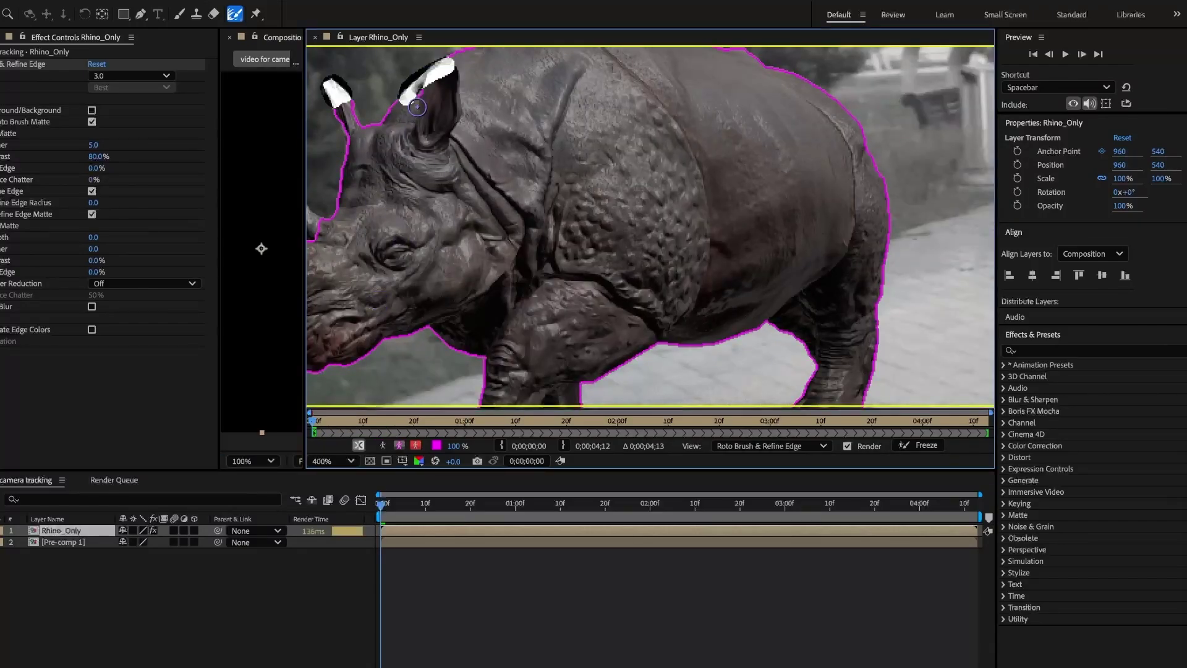
{"action": "left_click_drag", "start_coordinate": [358, 301], "coordinate": [554, 333]}
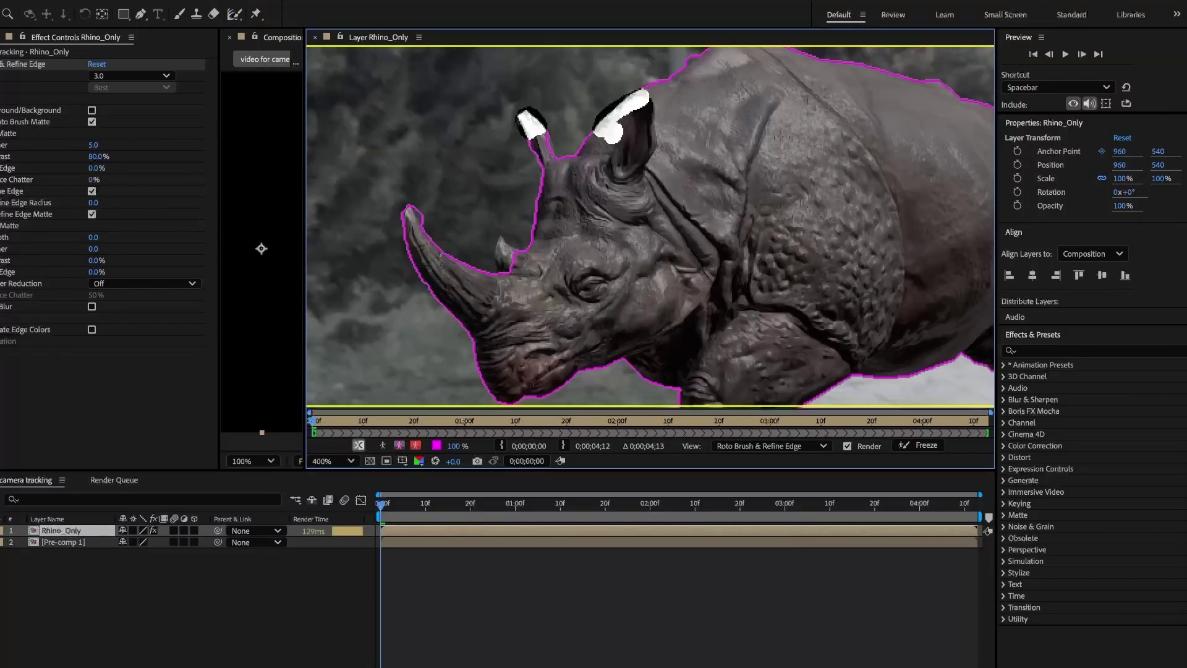
{"action": "left_click_drag", "start_coordinate": [407, 206], "coordinate": [454, 259]}
{"action": "mouse_move", "coordinate": [500, 239]}
{"action": "left_mouse_down"}
{"action": "mouse_move", "coordinate": [502, 264]}
{"action": "mouse_move", "coordinate": [525, 255]}
{"action": "left_mouse_up"}
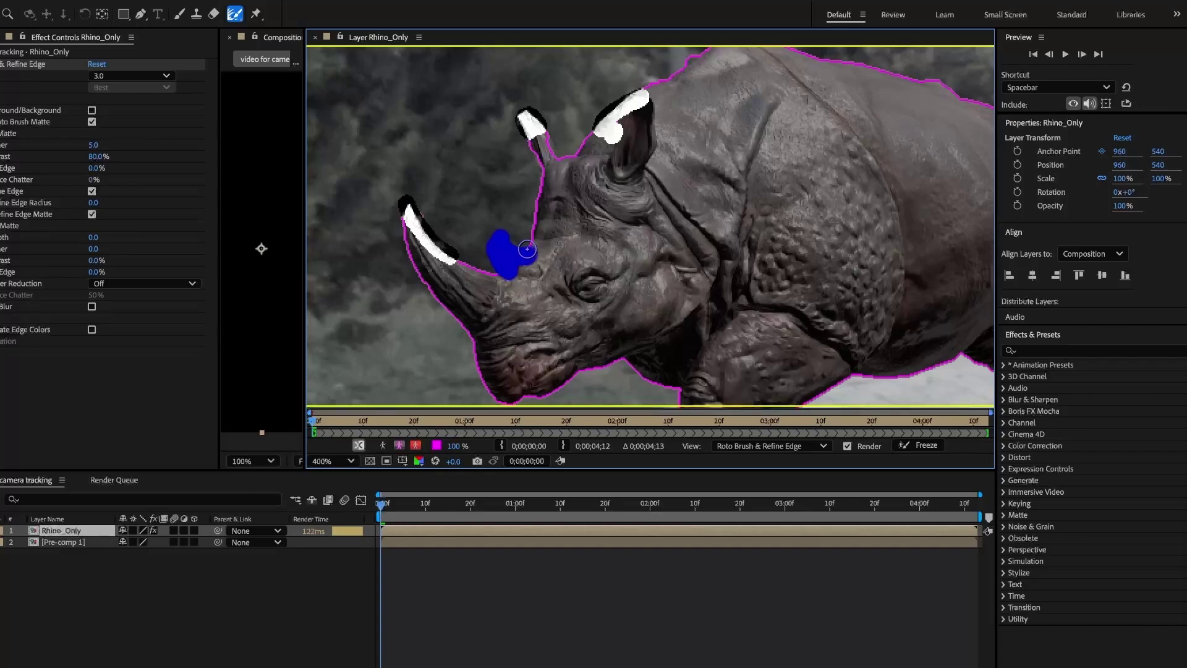
{"action": "left_click_drag", "start_coordinate": [533, 119], "coordinate": [547, 170]}
Check the refined matte edges at frames 3, 7 and 8, then shrink the layer view
{"action": "left_click", "coordinate": [393, 513]}
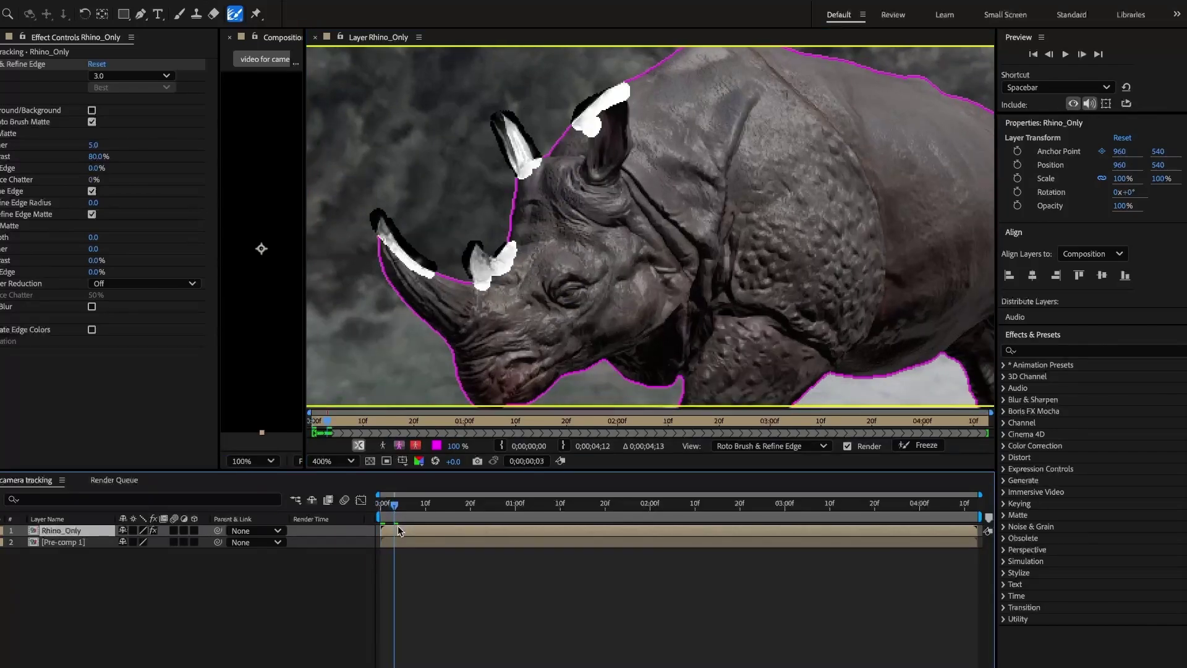
{"action": "left_click", "coordinate": [412, 520]}
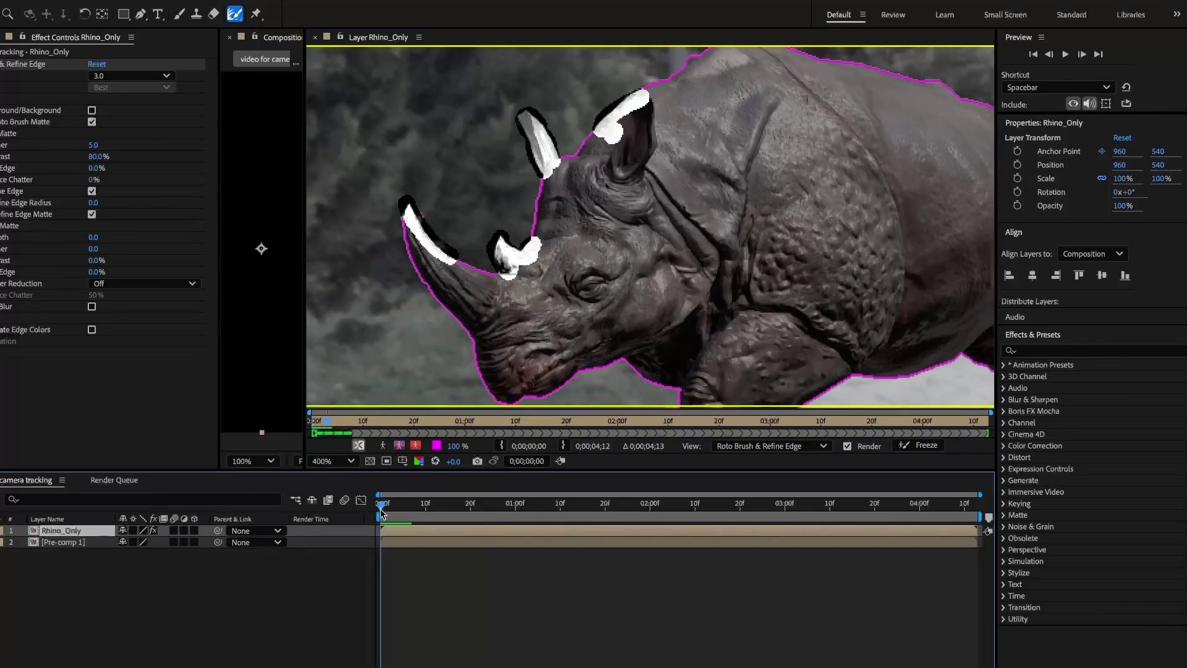
{"action": "scroll", "coordinate": [613, 334], "scroll_direction": "down", "scroll_amount": 2}
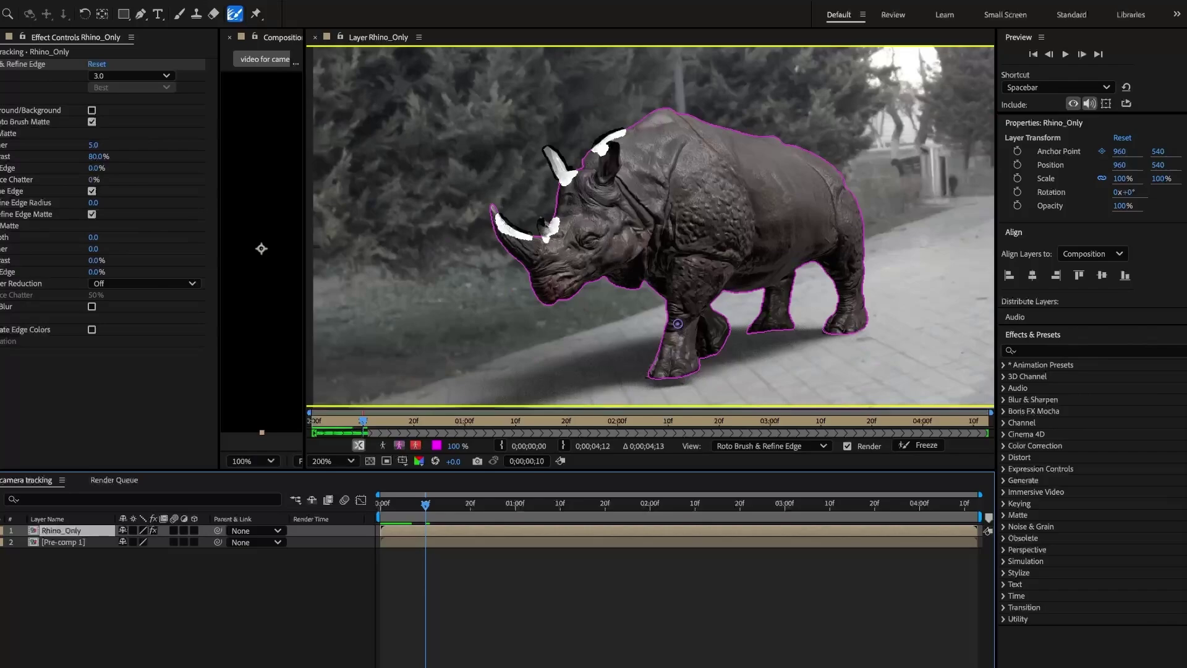
{"action": "left_click", "coordinate": [418, 518]}
{"action": "mouse_move", "coordinate": [420, 518]}
{"action": "left_mouse_down"}
{"action": "mouse_move", "coordinate": [390, 518]}
{"action": "mouse_move", "coordinate": [403, 517]}
{"action": "left_mouse_up"}
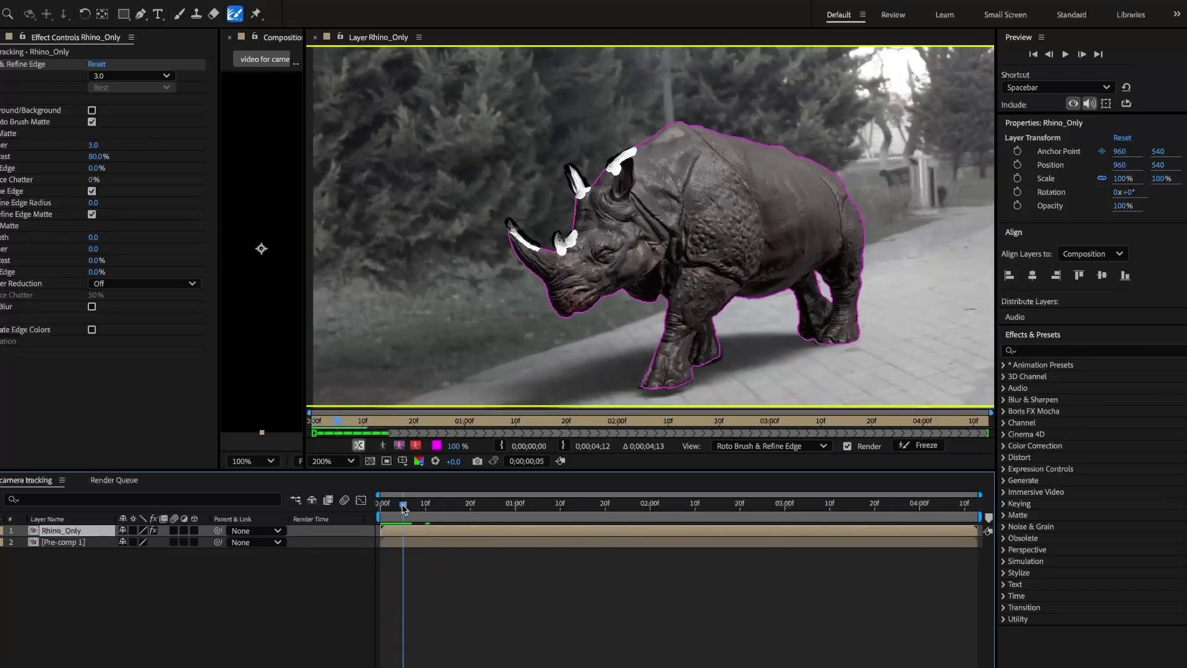
{"action": "left_click_drag", "start_coordinate": [305, 345], "coordinate": [777, 354]}
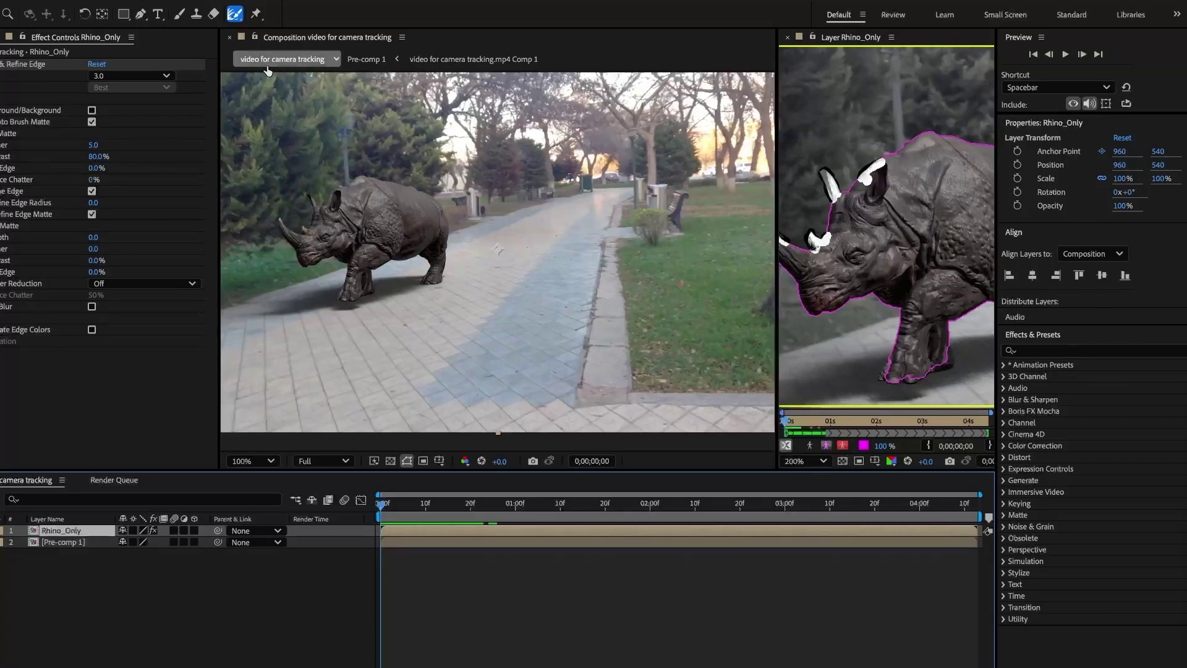
Add Levels to Rhino_Only, set gamma to 1.29, and preview later frames
{"action": "left_click", "coordinate": [239, 2]}
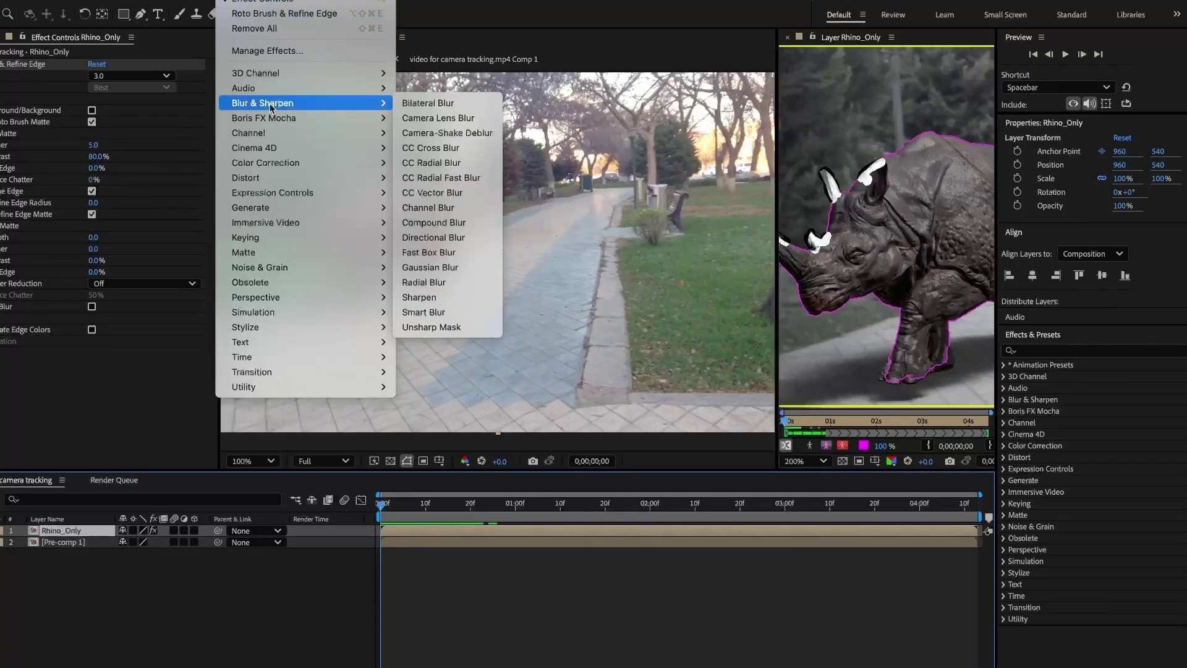
{"action": "mouse_move", "coordinate": [280, 164]}
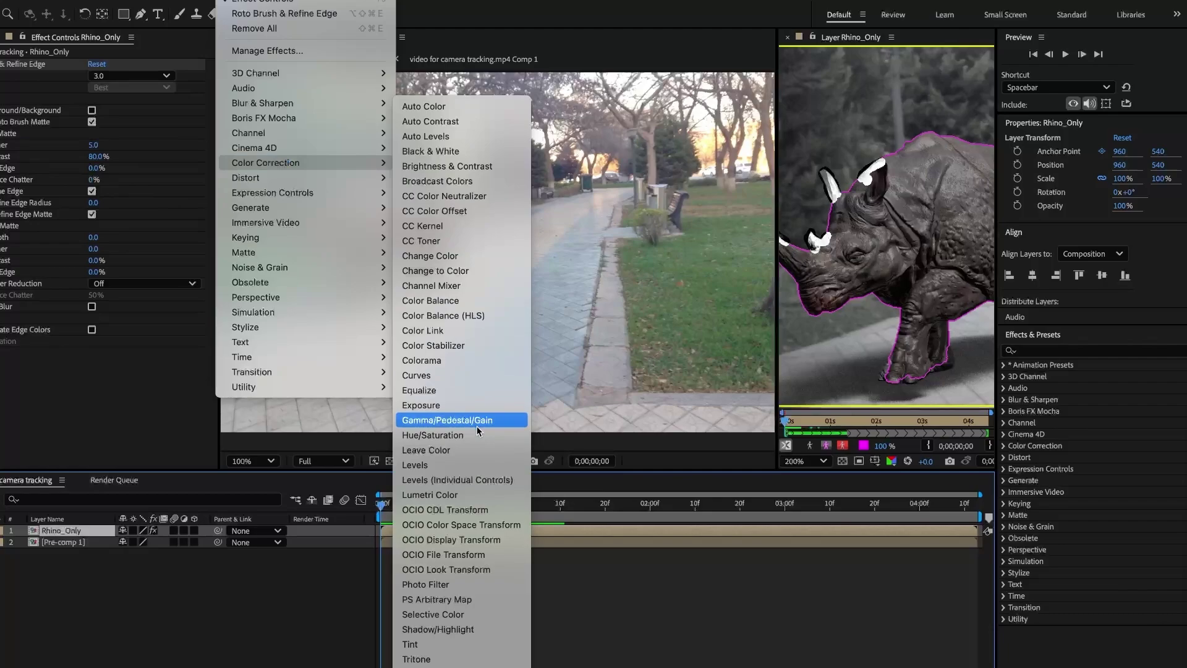
{"action": "left_click", "coordinate": [432, 465]}
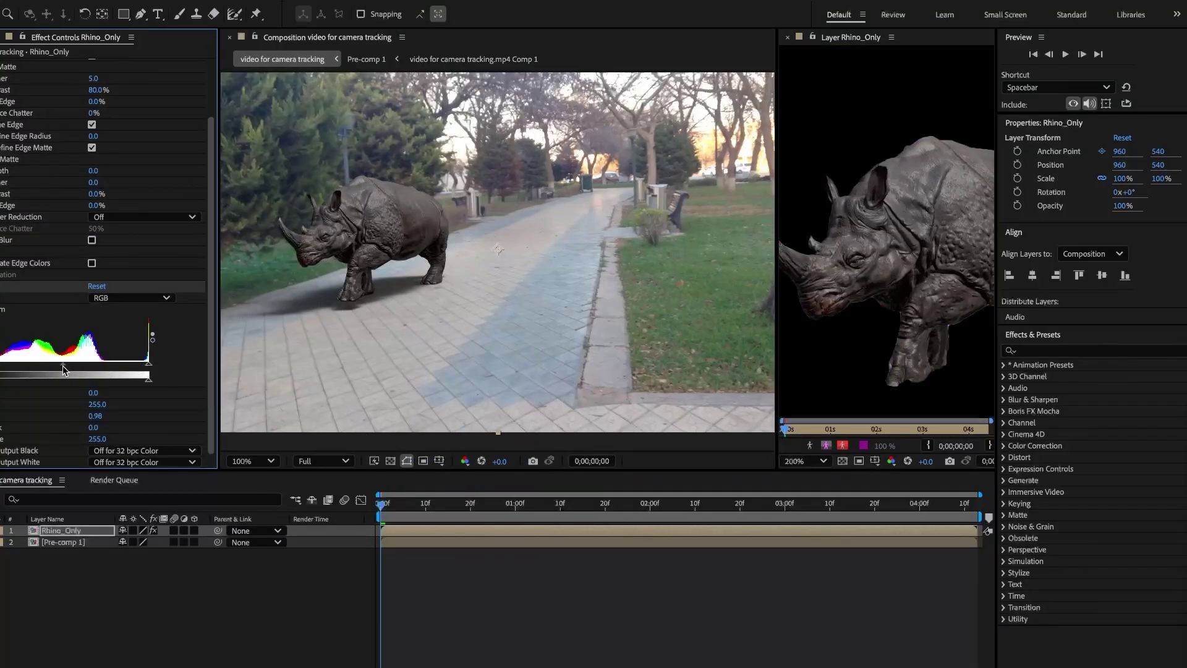
{"action": "left_click_drag", "start_coordinate": [63, 370], "coordinate": [47, 371]}
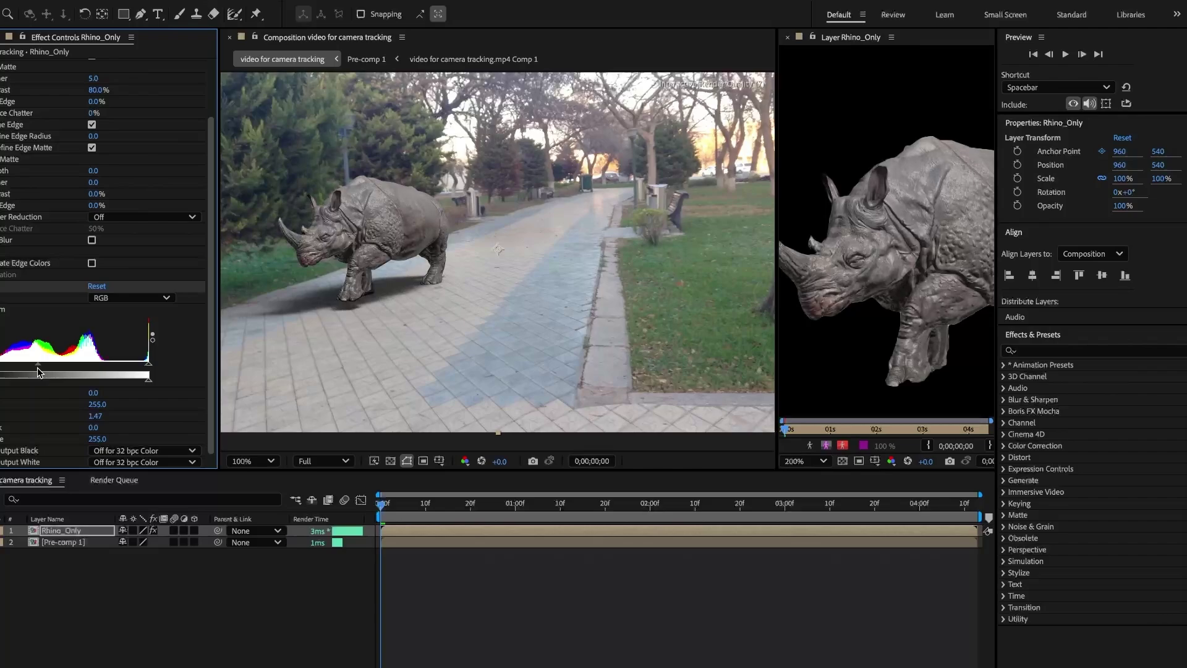
{"action": "mouse_move", "coordinate": [37, 372]}
{"action": "left_mouse_down"}
{"action": "mouse_move", "coordinate": [28, 373]}
{"action": "mouse_move", "coordinate": [74, 385]}
{"action": "mouse_move", "coordinate": [34, 383]}
{"action": "mouse_move", "coordinate": [48, 384]}
{"action": "left_mouse_up"}
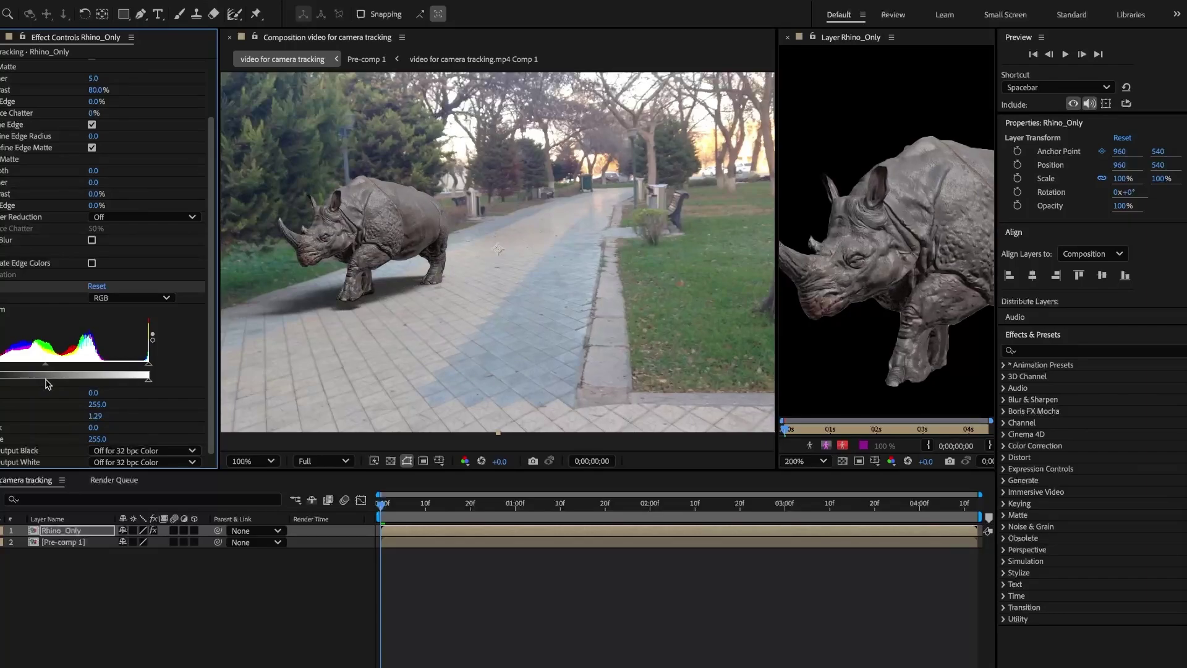
{"action": "left_click_drag", "start_coordinate": [399, 502], "coordinate": [212, 503]}
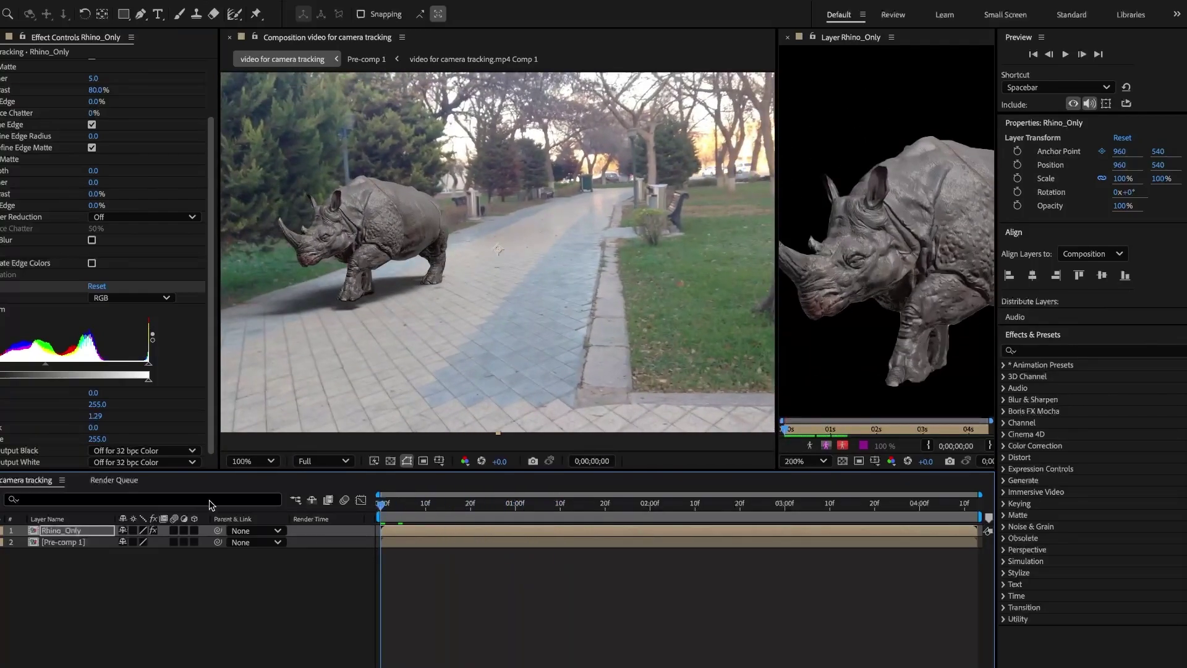
Apply Gaussian Blur to Rhino_Only with Blurriness set to 4.3
{"action": "left_click", "coordinate": [232, 2]}
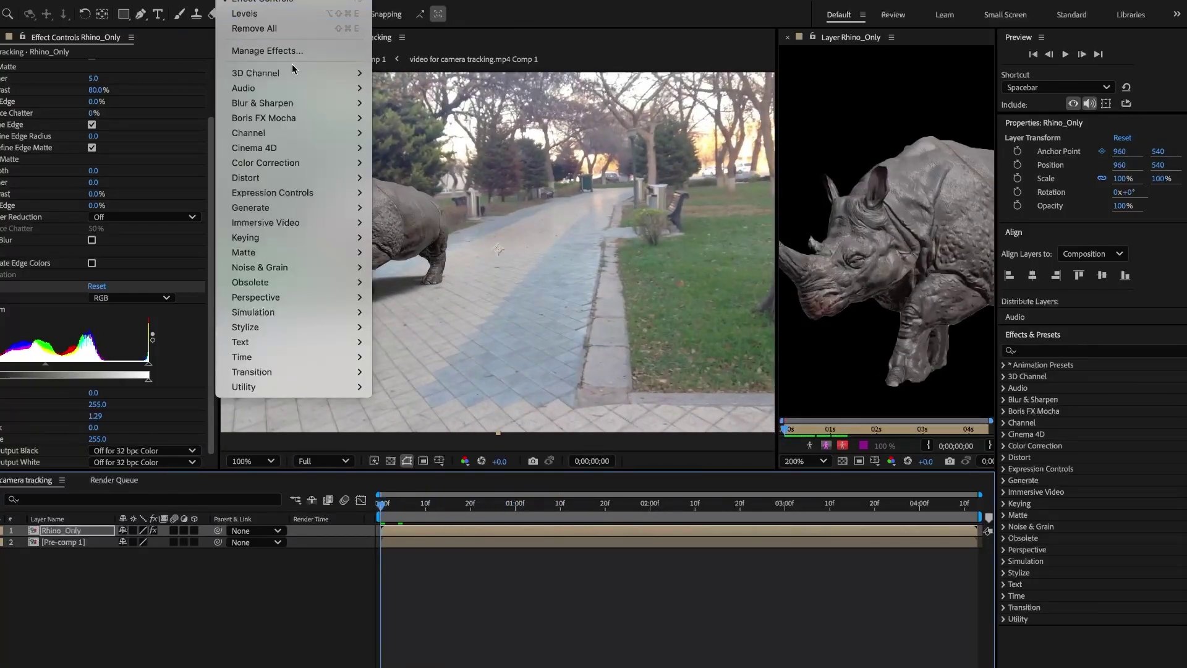
{"action": "mouse_move", "coordinate": [299, 105]}
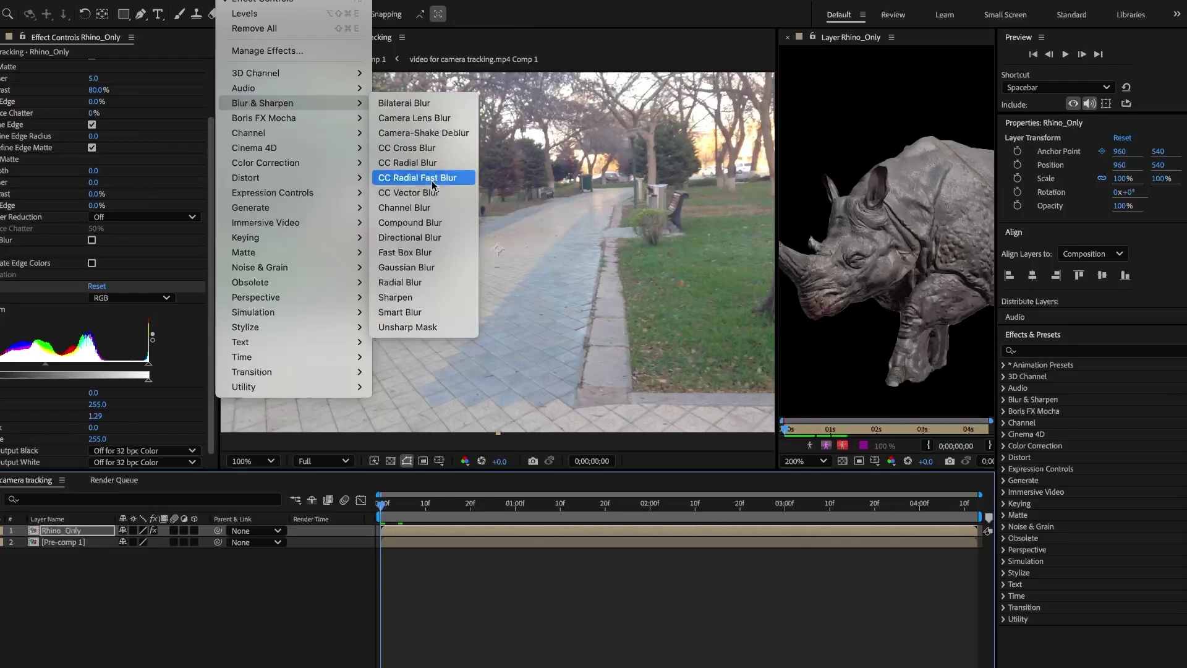
{"action": "left_click", "coordinate": [424, 269]}
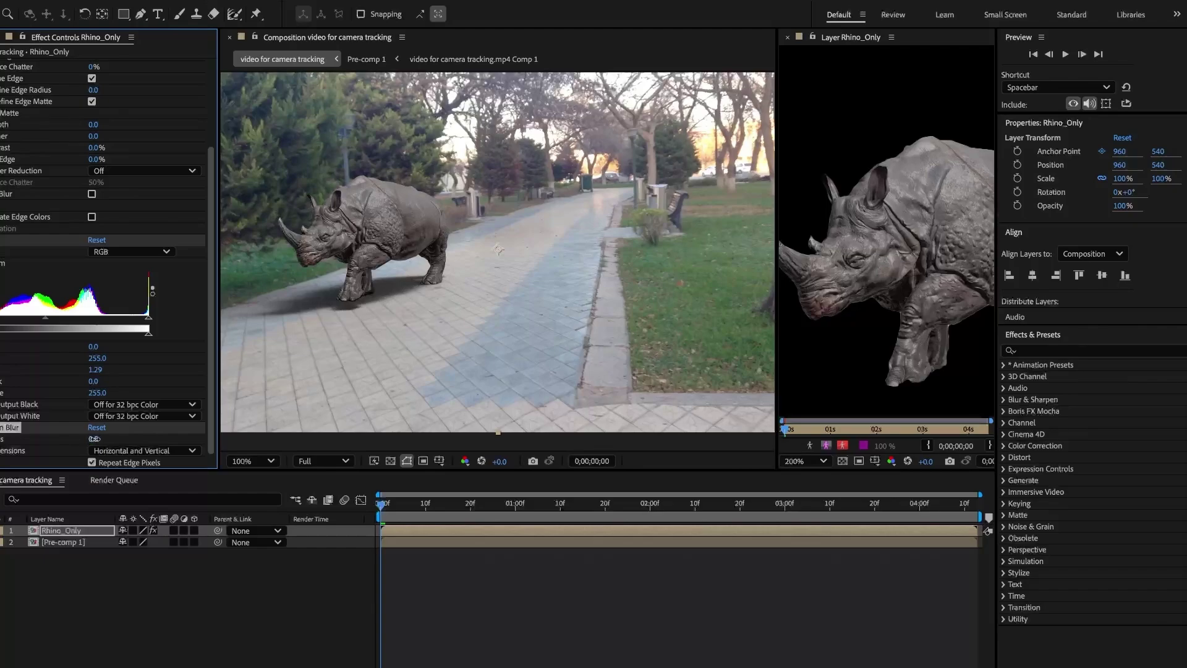
{"action": "left_click_drag", "start_coordinate": [94, 439], "coordinate": [139, 455]}
{"action": "scroll", "coordinate": [265, 273], "scroll_direction": "up", "scroll_amount": 1}
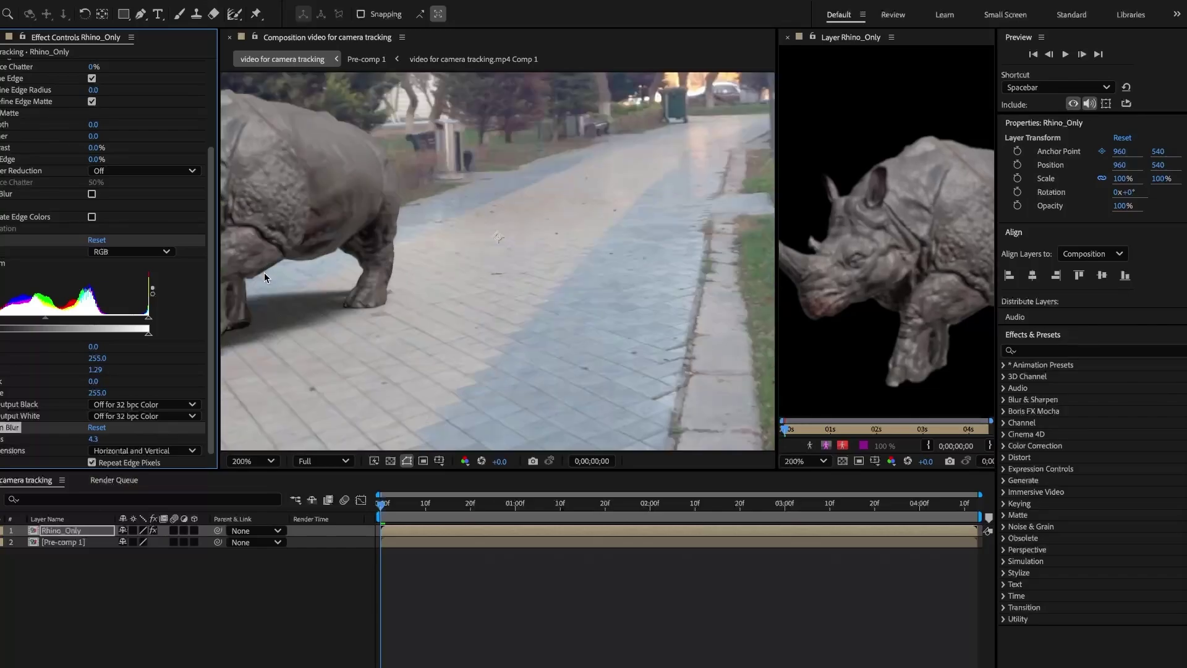
{"action": "left_click_drag", "start_coordinate": [265, 273], "coordinate": [501, 314]}
{"action": "left_click_drag", "start_coordinate": [664, 301], "coordinate": [605, 297]}
{"action": "scroll", "coordinate": [605, 299], "scroll_direction": "down", "scroll_amount": 1}
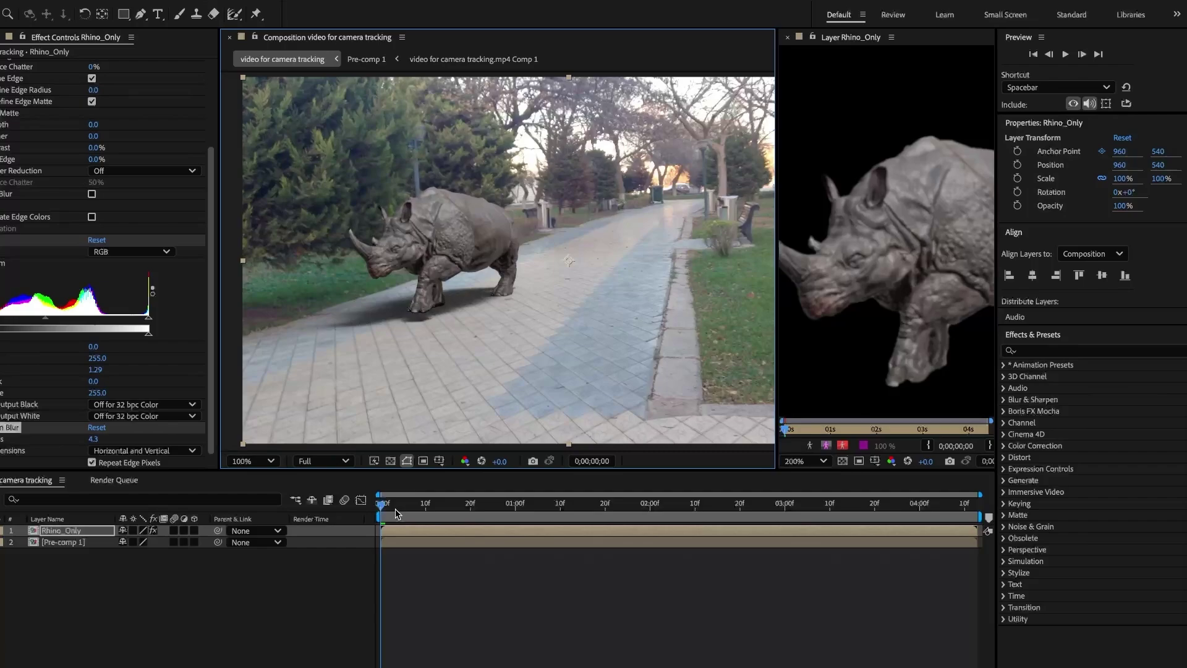
{"action": "mouse_move", "coordinate": [395, 513]}
{"action": "left_mouse_down"}
{"action": "mouse_move", "coordinate": [577, 532]}
{"action": "mouse_move", "coordinate": [392, 518]}
{"action": "mouse_move", "coordinate": [408, 525]}
{"action": "left_mouse_up"}
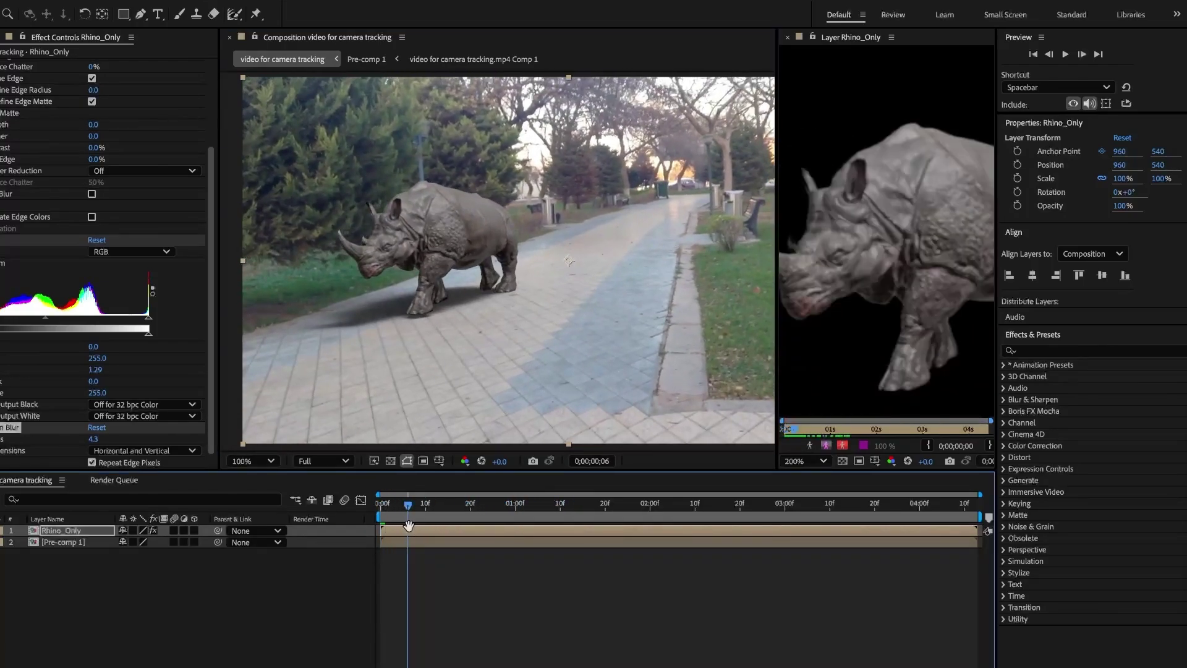